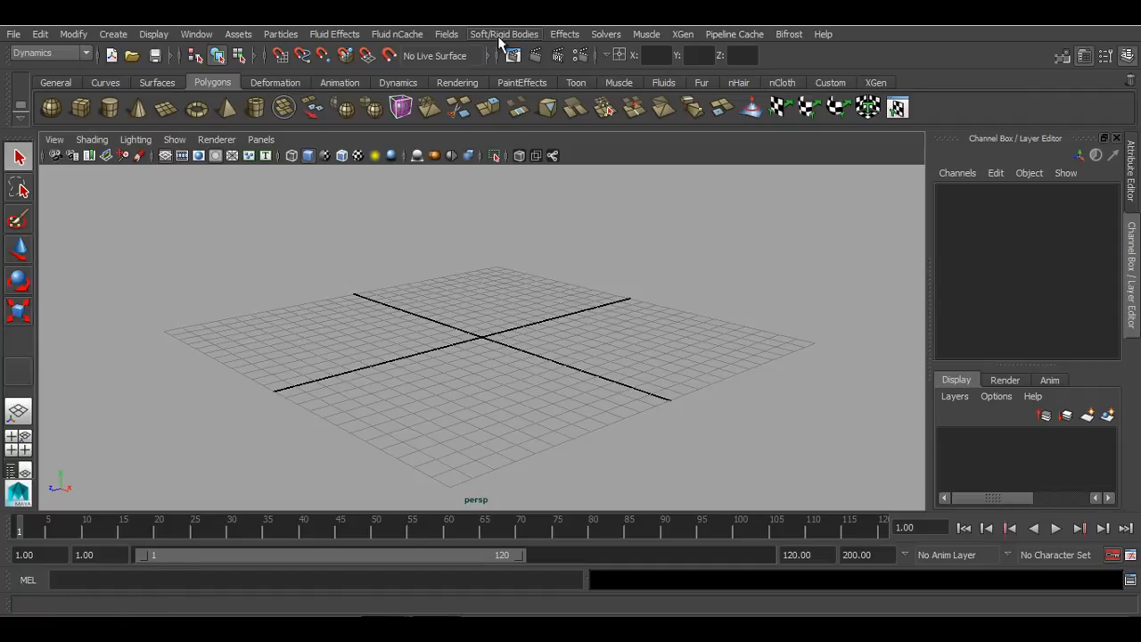
- Create a 3D fluid container and move it to about X -9.909, Y 6.632
alt+drag(556, 302, 618, 321)
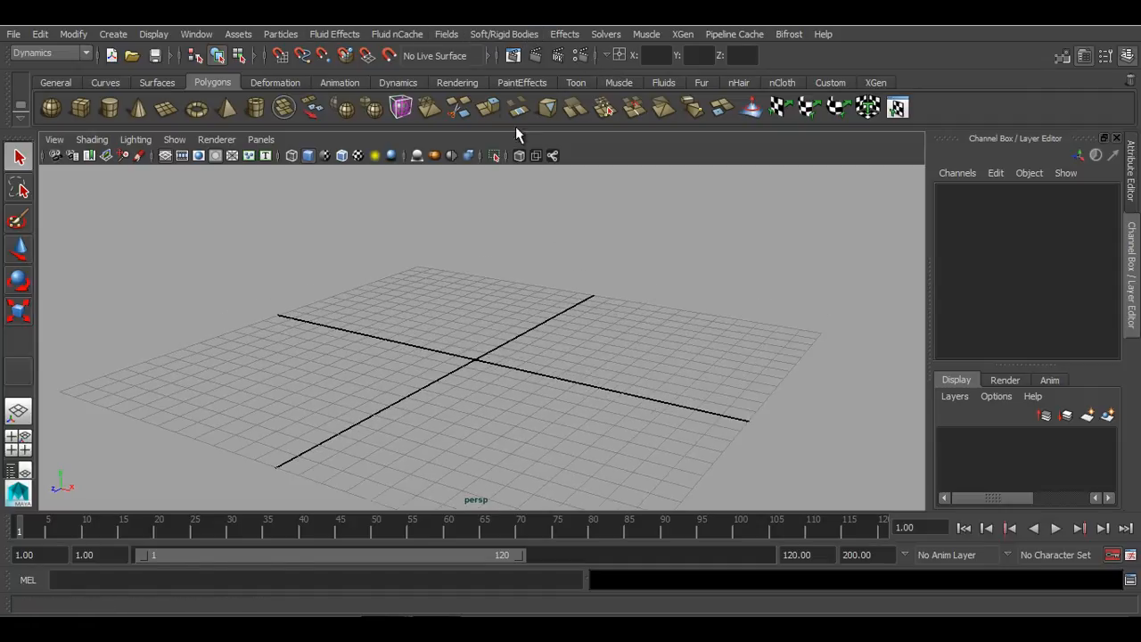
click(348, 35)
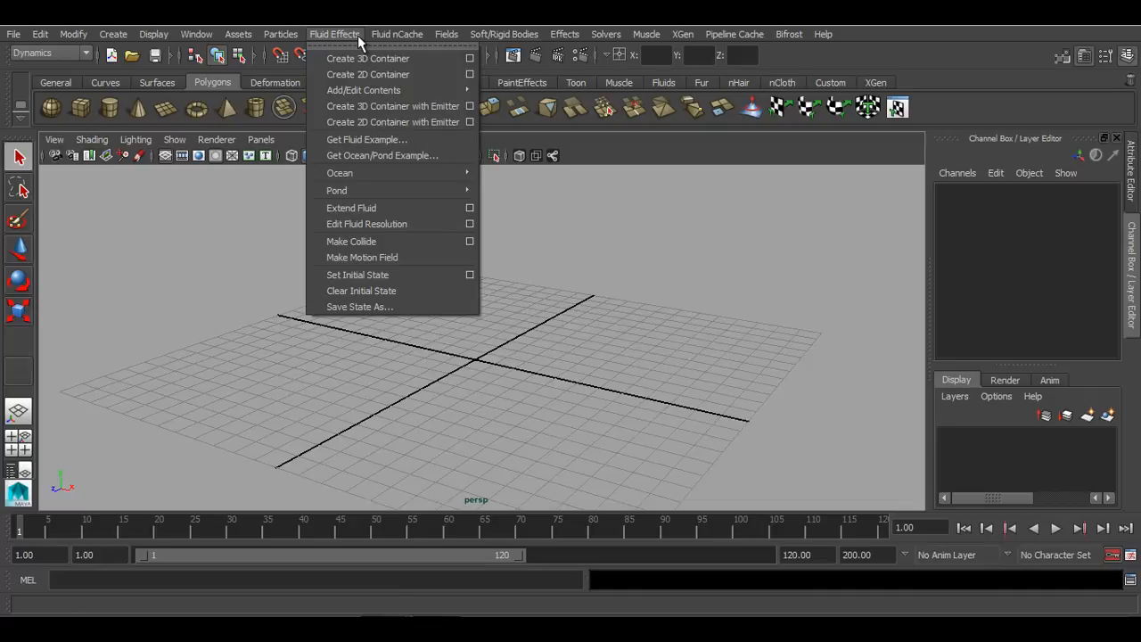
click(419, 57)
key(w)
scroll(531, 296, down, 4)
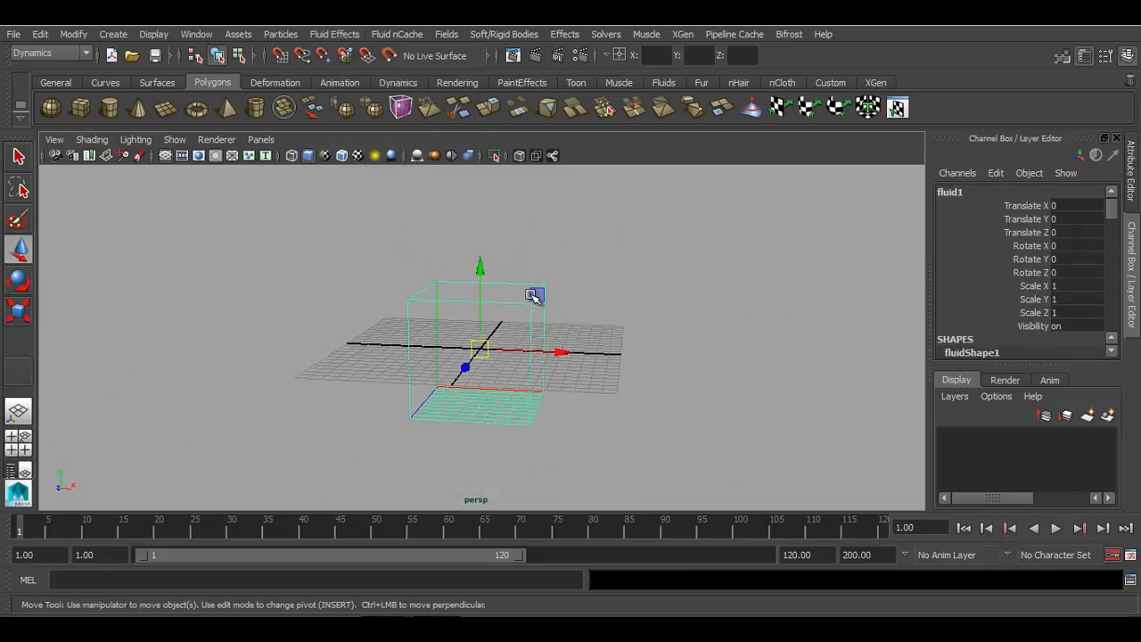
drag(481, 269, 479, 191)
alt+drag(536, 269, 495, 330)
- Create a 2D fluid container and move it beside the 3D one, to about X 4.955, Y 6.267, then deselect it
click(337, 35)
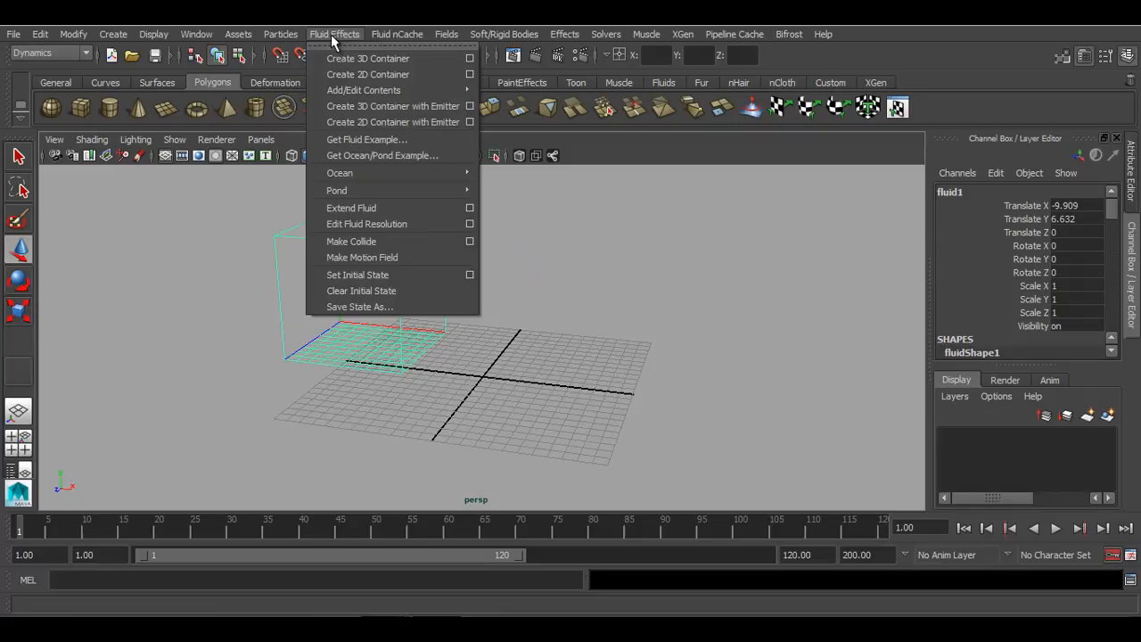
click(348, 74)
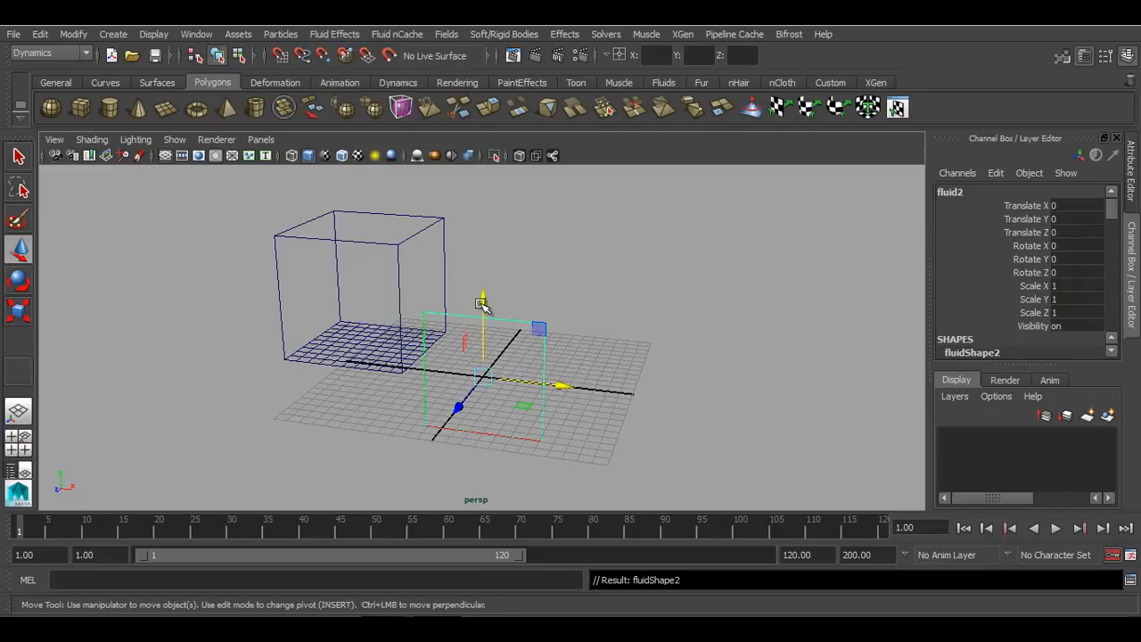
drag(482, 303, 487, 224)
drag(571, 309, 630, 309)
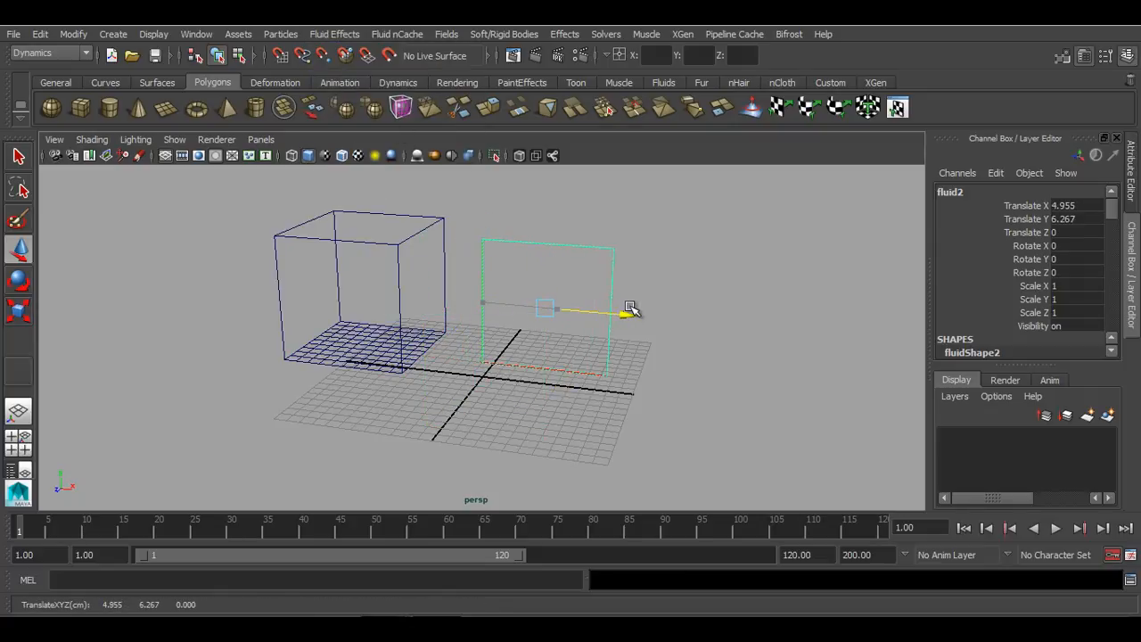
click(701, 296)
alt+drag(701, 295, 544, 383)
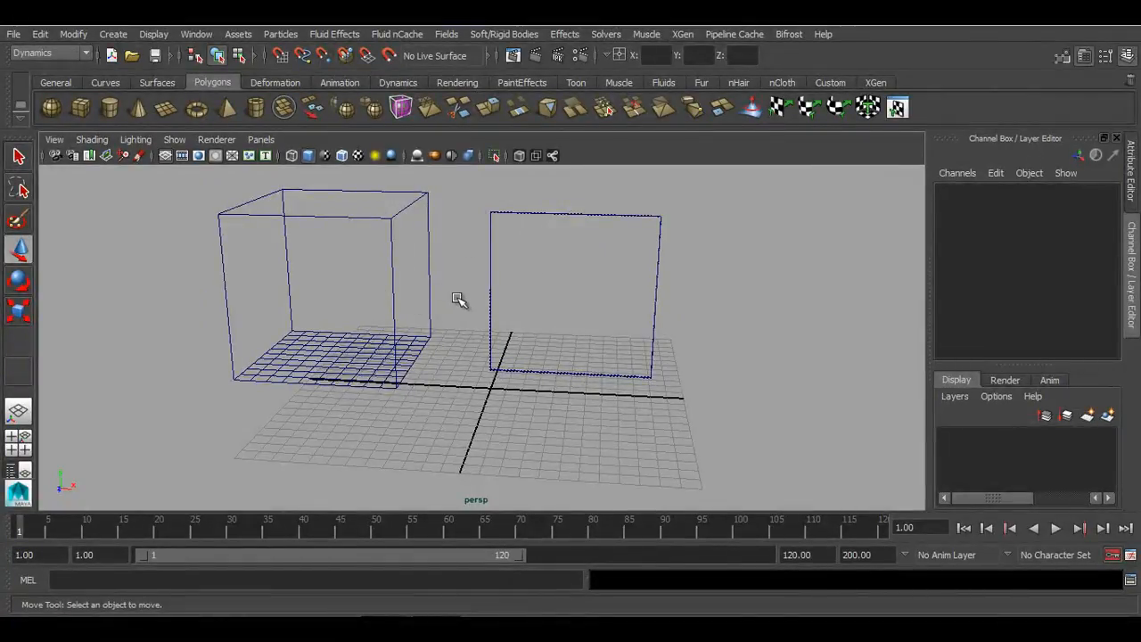
- Set the 3D container's Boundary Draw to Full in its display attributes
click(383, 260)
scroll(385, 266, down, 5)
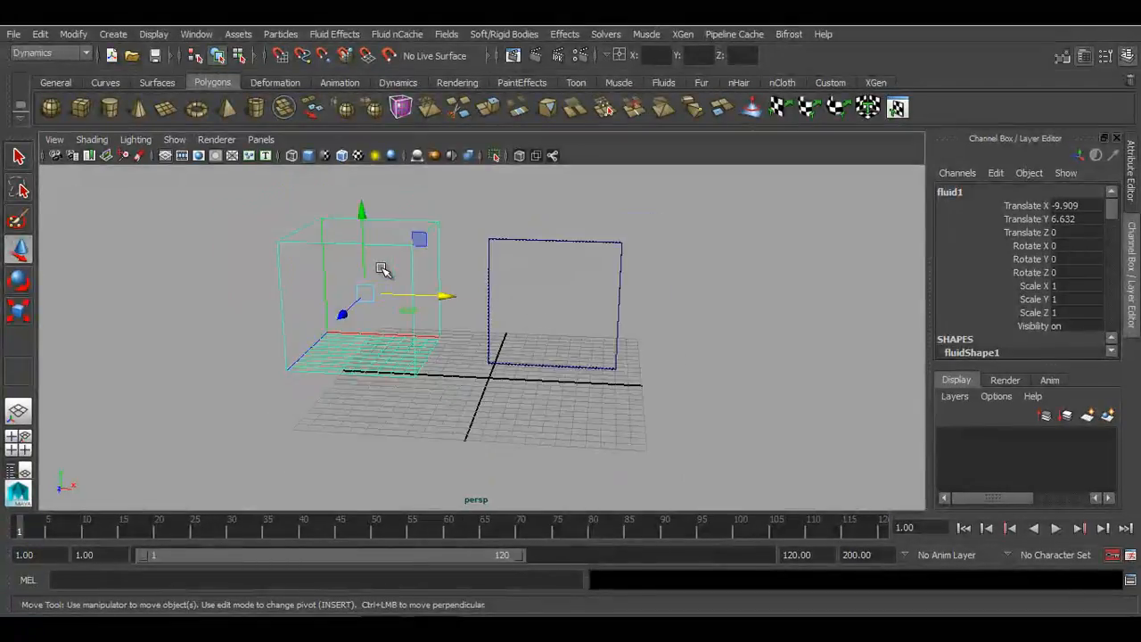
click(1134, 178)
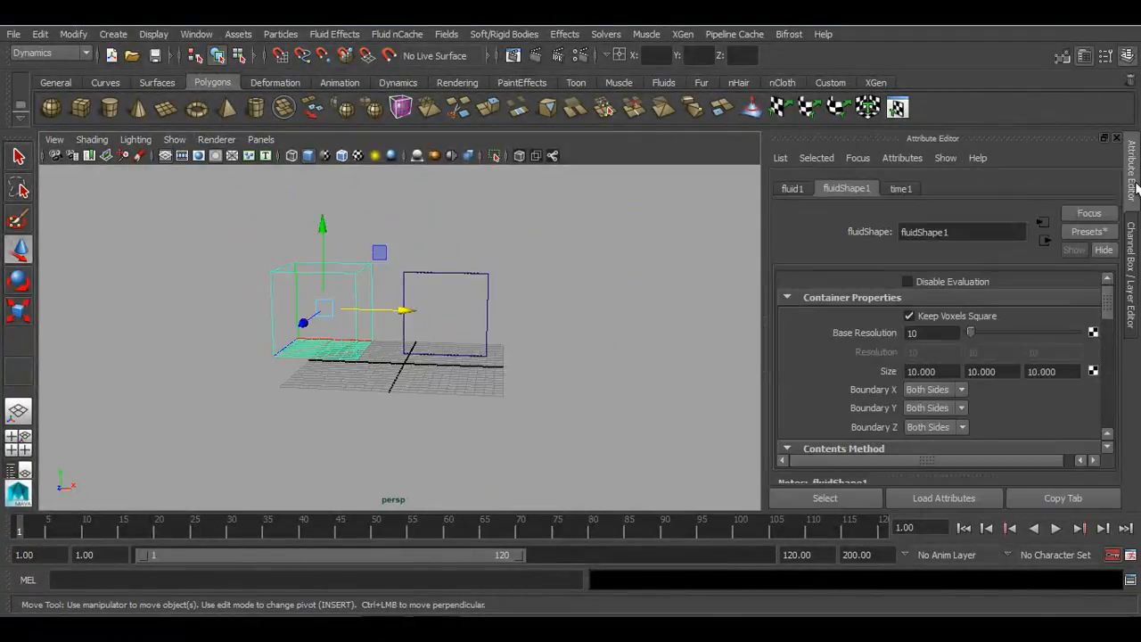
scroll(967, 327, down, 8)
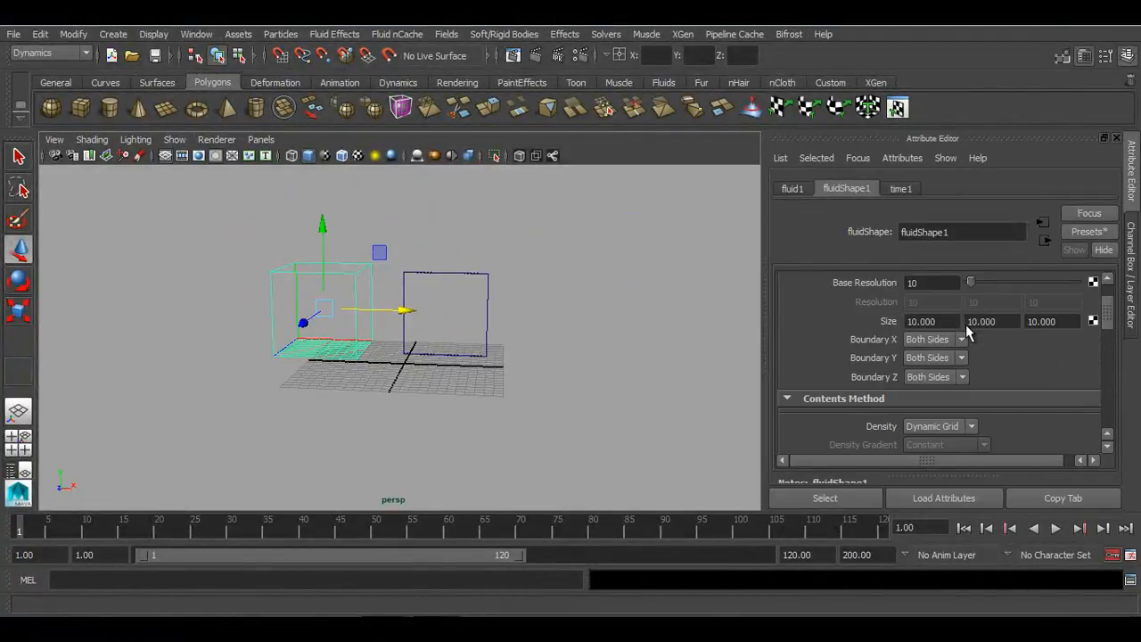
scroll(966, 325, down, 2)
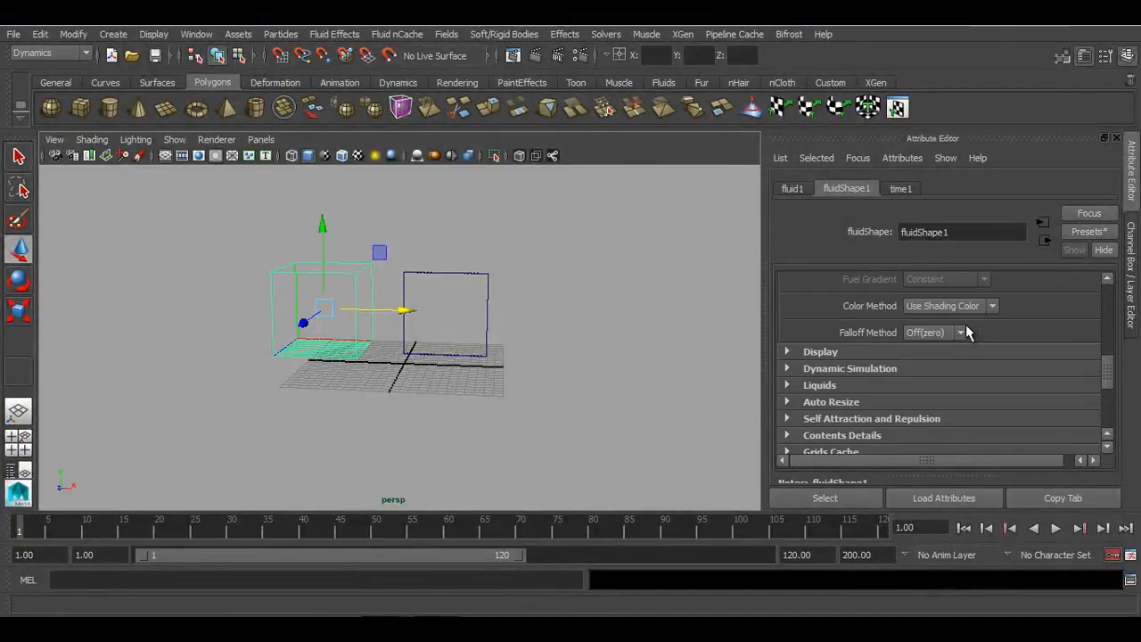
click(953, 351)
scroll(954, 352, down, 2)
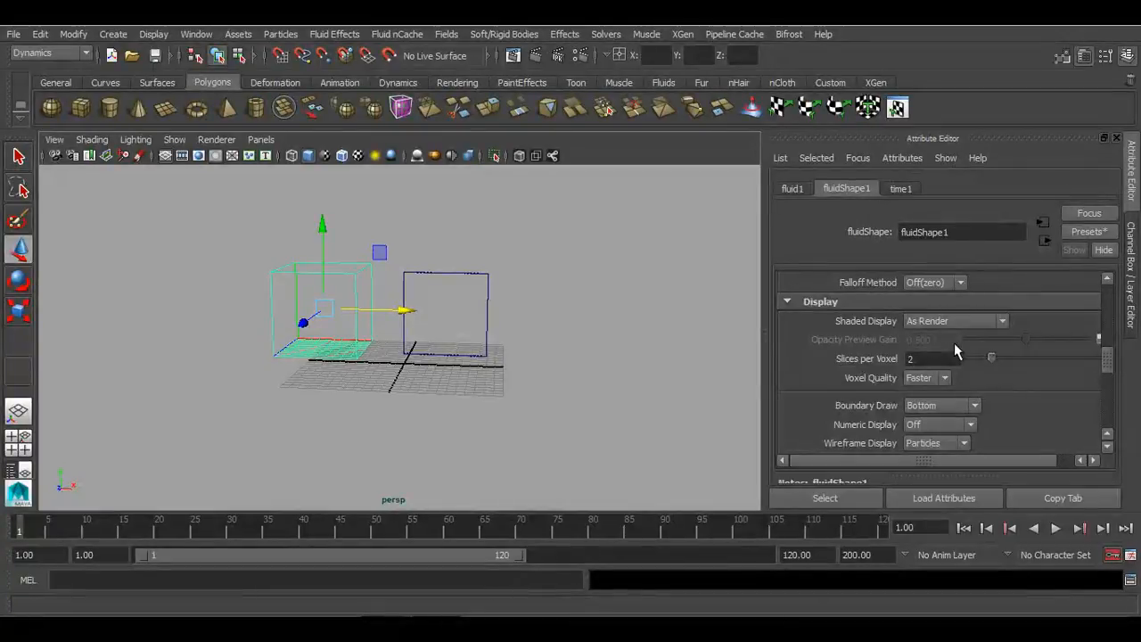
scroll(954, 348, down, 2)
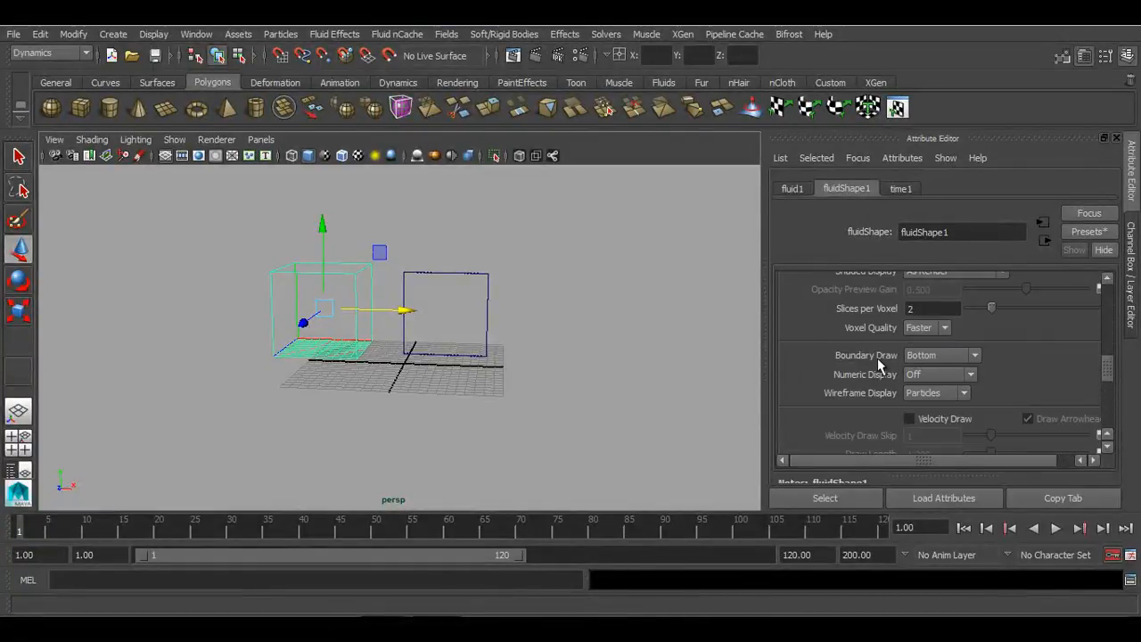
click(928, 356)
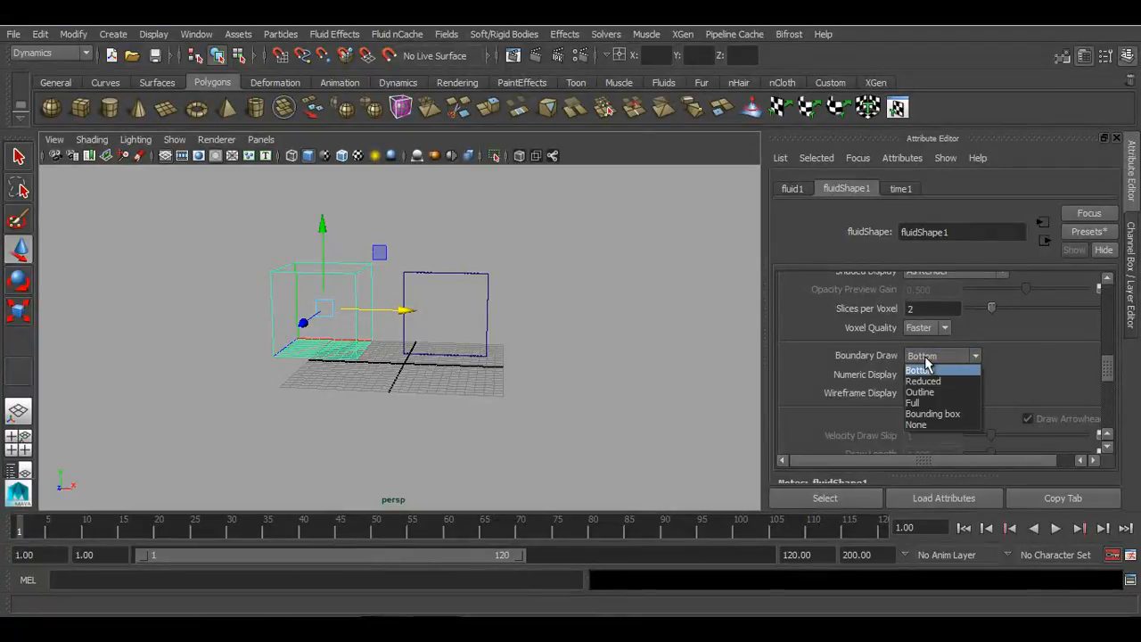
click(959, 406)
- Set the 2D container's Boundary Draw to Full, deselect it and inspect the grids of both containers up close
scroll(594, 371, up, 3)
drag(499, 235, 631, 325)
scroll(900, 322, up, 1)
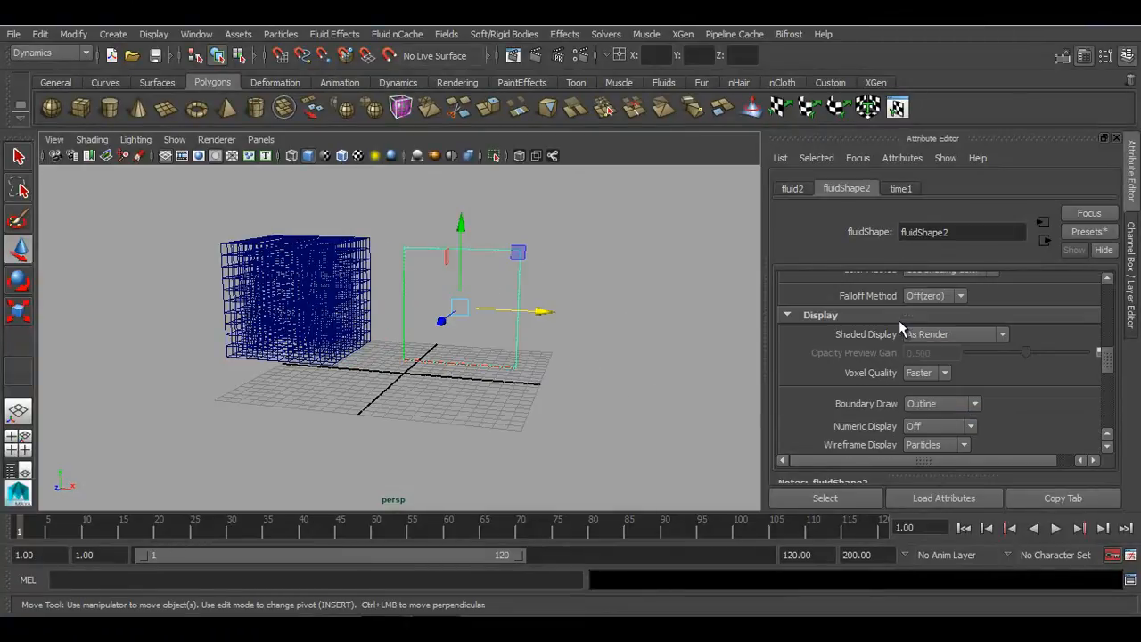
scroll(835, 315, down, 1)
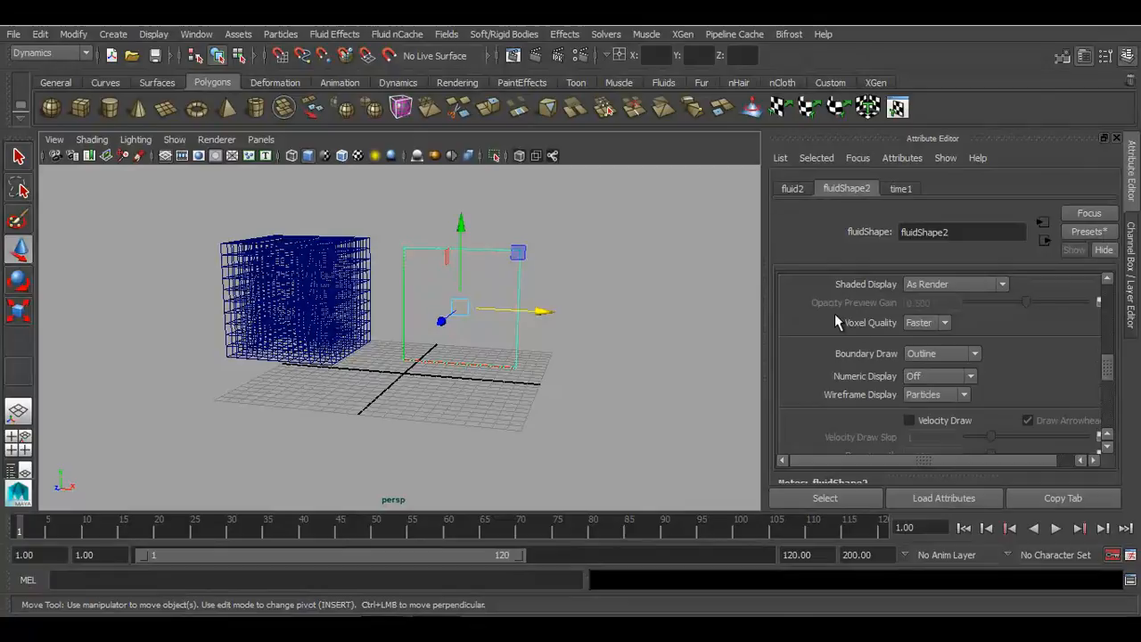
click(944, 353)
click(943, 380)
click(383, 378)
mouse_move(384, 378)
alt+mouse_down()
mouse_move(706, 393)
mouse_move(527, 413)
mouse_move(455, 463)
mouse_move(428, 458)
mouse_move(479, 387)
mouse_move(242, 418)
mouse_move(487, 472)
mouse_move(262, 326)
mouse_move(291, 308)
alt+mouse_up()
alt+right_drag(291, 308, 494, 395)
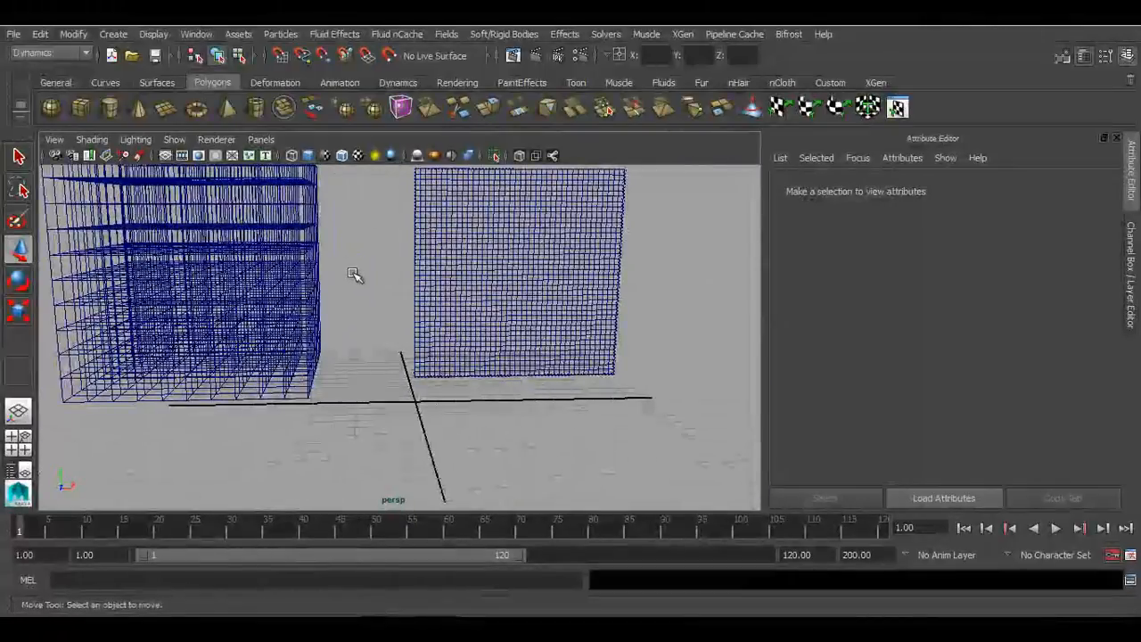
- Set the 3D container's Boundary Draw to None
drag(357, 276, 272, 433)
click(951, 358)
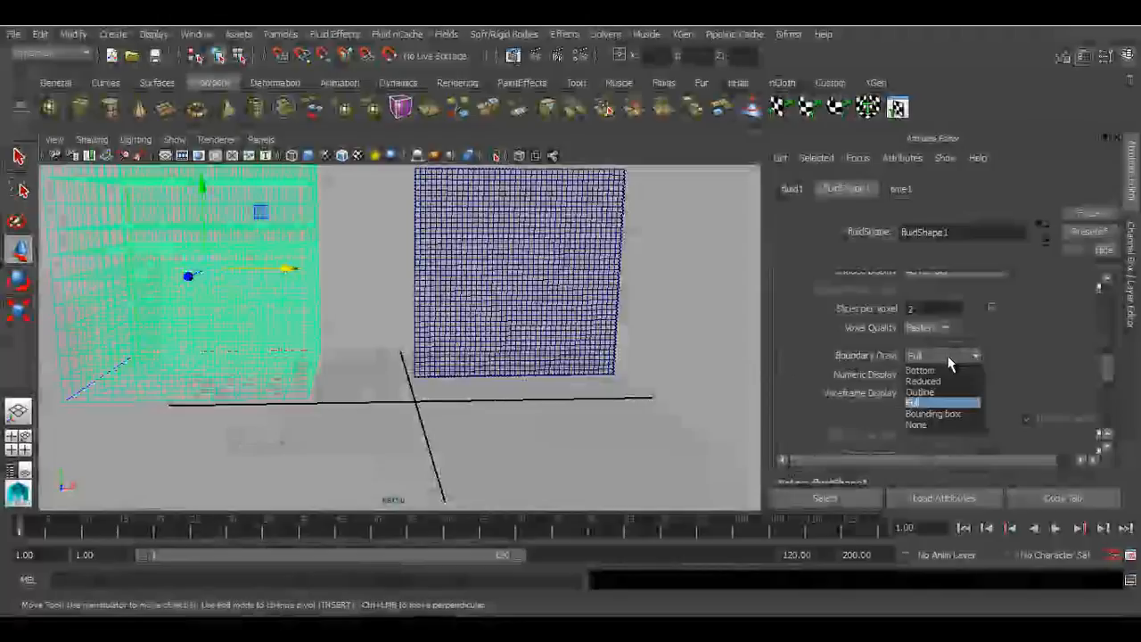
click(932, 421)
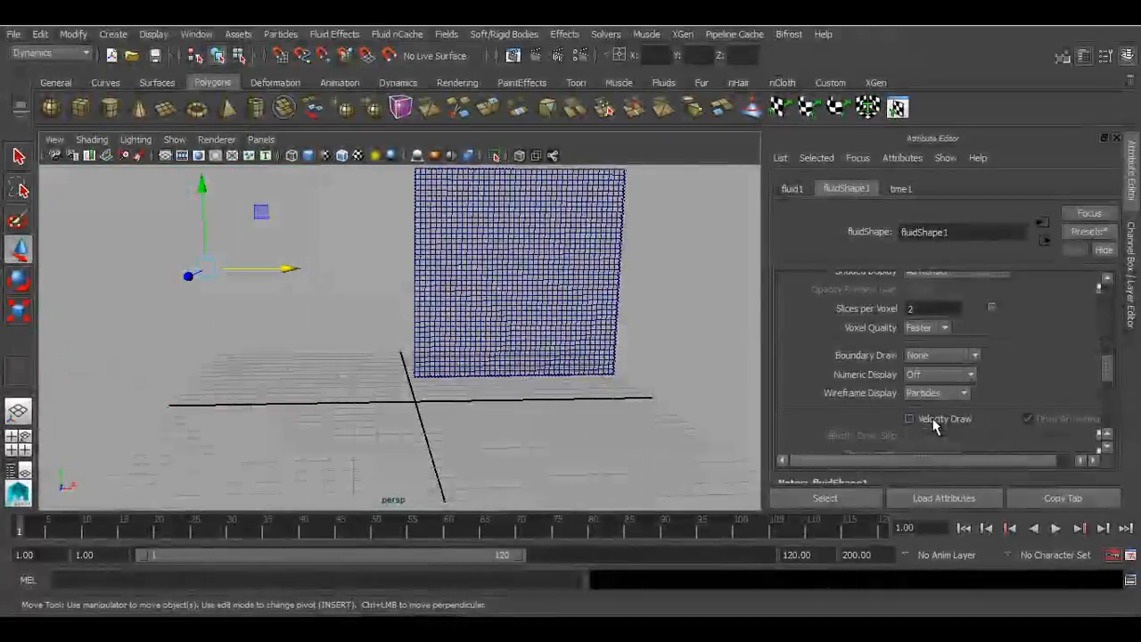
scroll(367, 353, down, 2)
mouse_move(525, 361)
alt+mouse_down()
mouse_move(494, 354)
mouse_move(513, 364)
alt+mouse_up()
scroll(513, 364, up, 1)
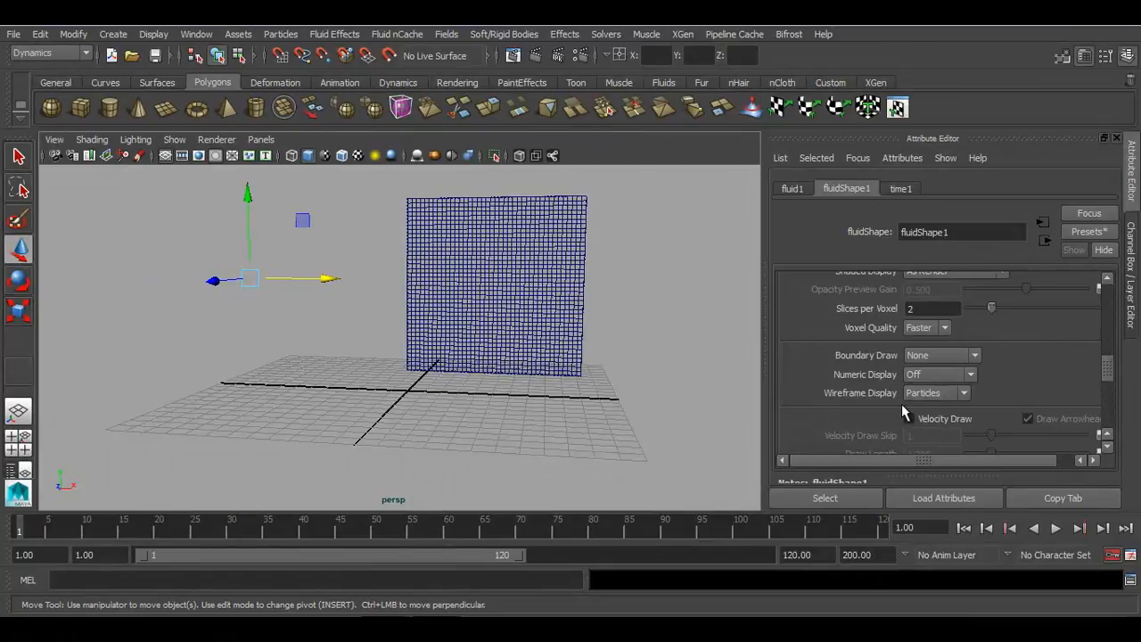
- Set Boundary Draw back to Bottom on the 3D container and to Outline on the 2D container
click(925, 357)
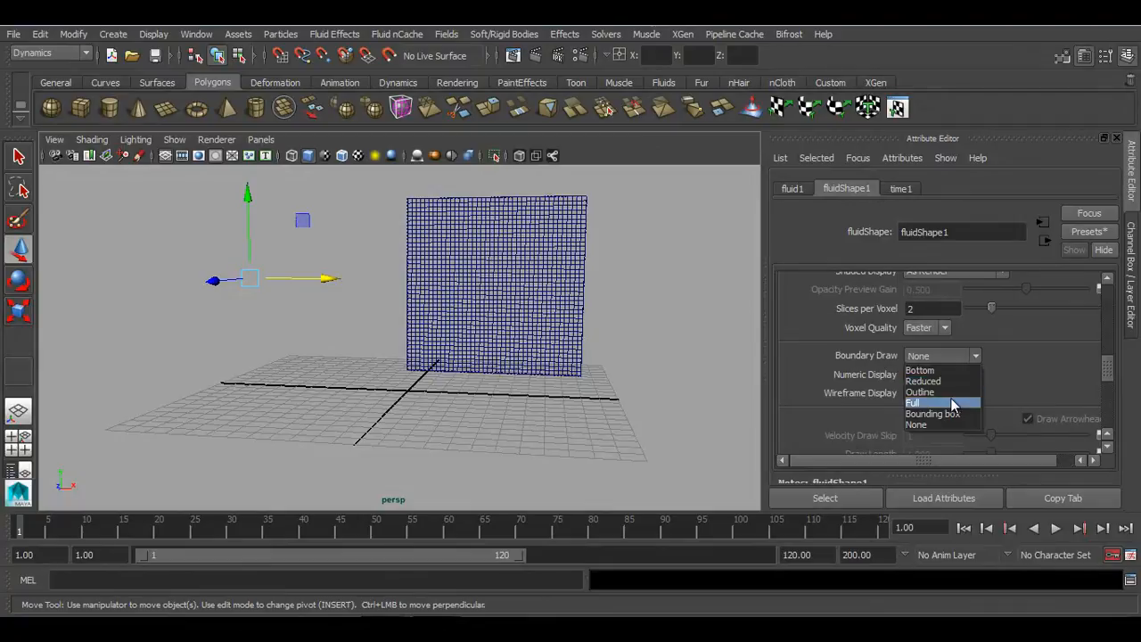
click(954, 368)
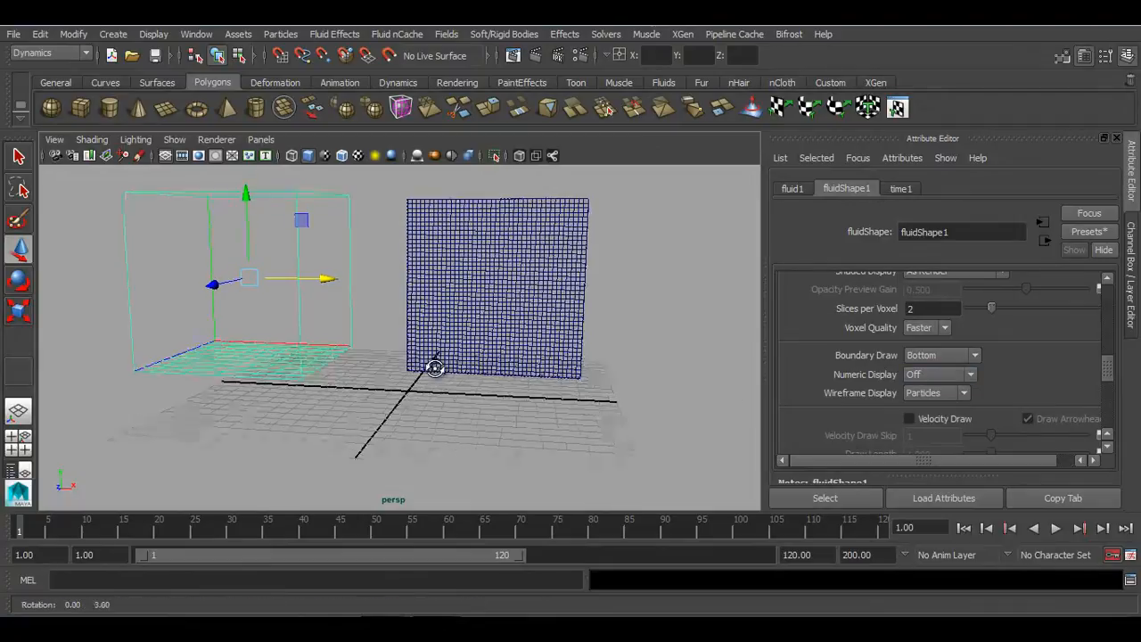
click(433, 365)
click(923, 355)
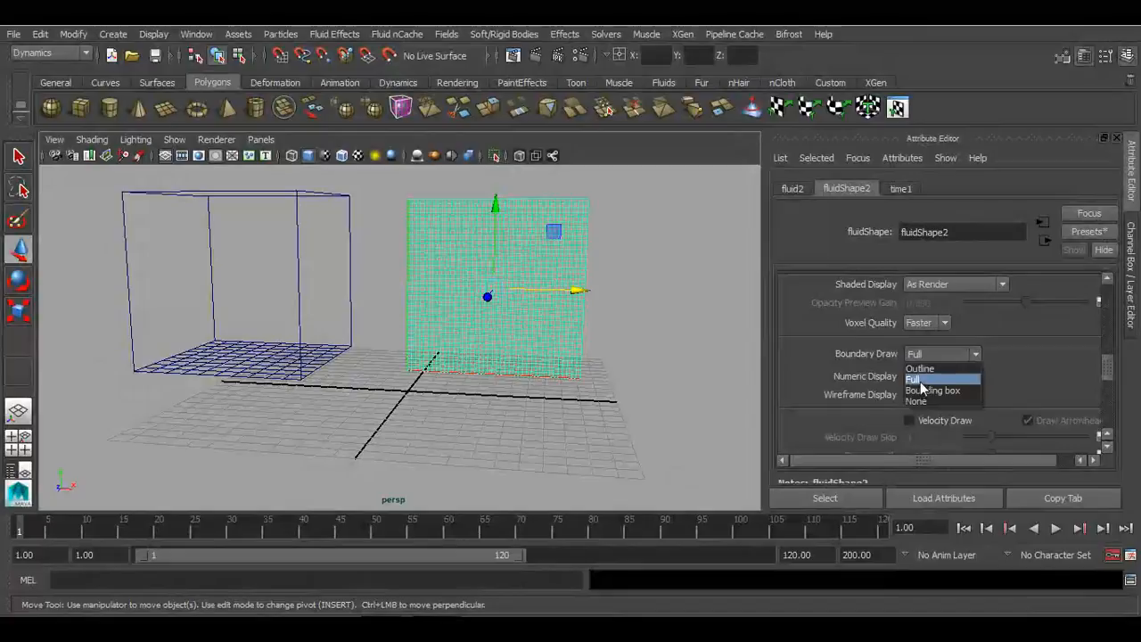
click(922, 368)
- Extend the playback range to frame 200, play the empty containers' animation briefly and rewind to the first frame
alt+drag(735, 384, 546, 382)
drag(528, 556, 754, 556)
click(1056, 528)
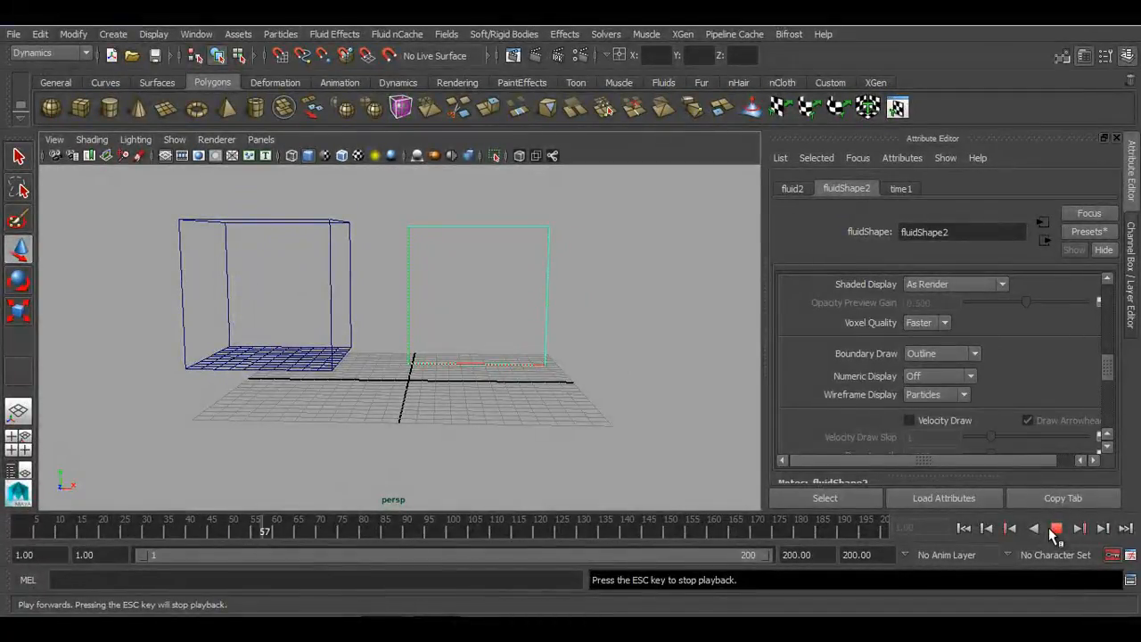
click(1055, 529)
click(964, 528)
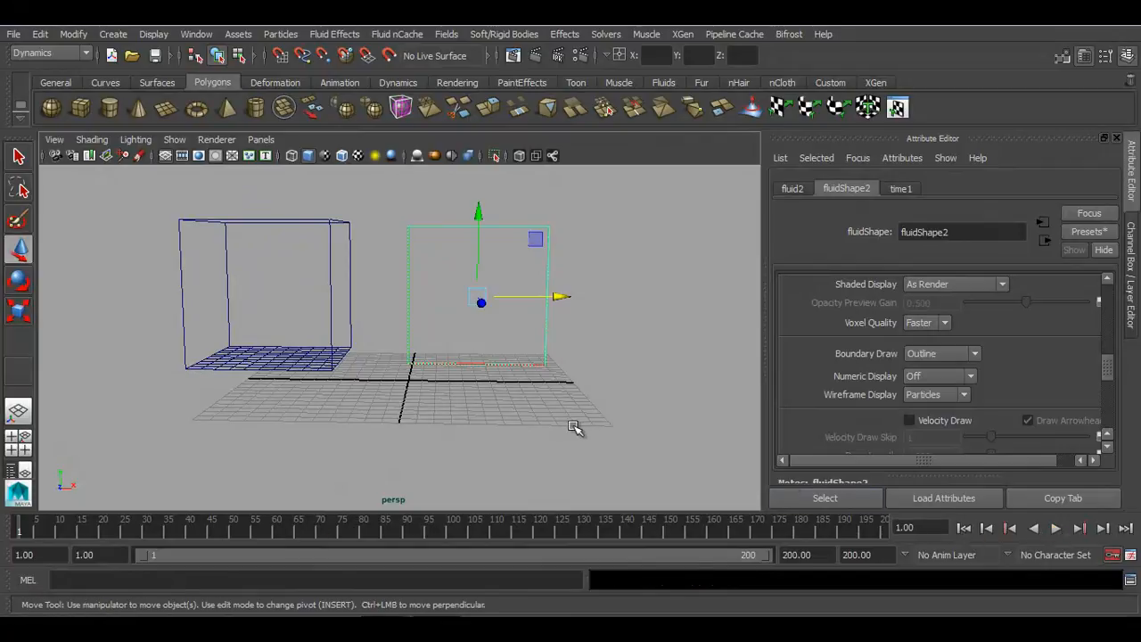
- Select only the 3D container and add a fluid emitter to its contents
click(559, 423)
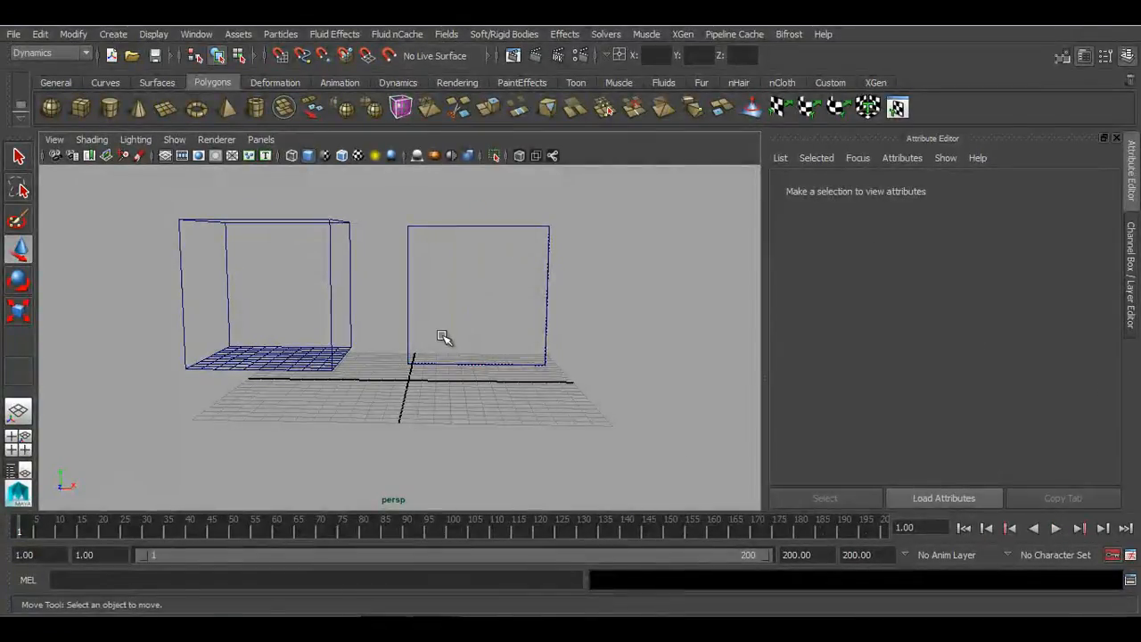
scroll(476, 354, up, 4)
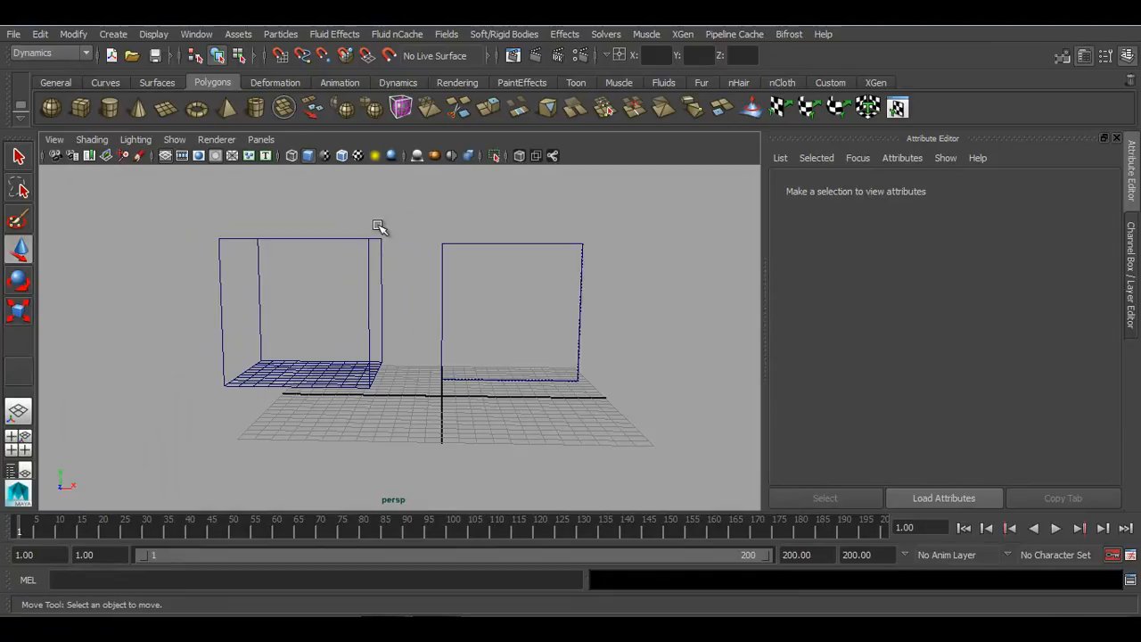
drag(397, 212, 99, 395)
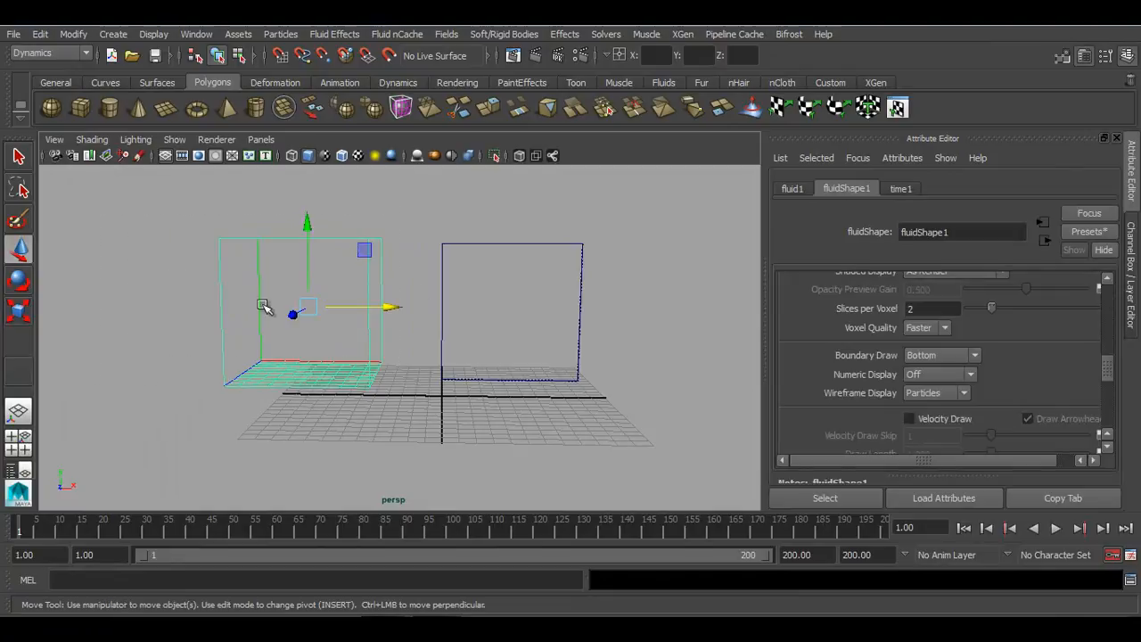
click(319, 34)
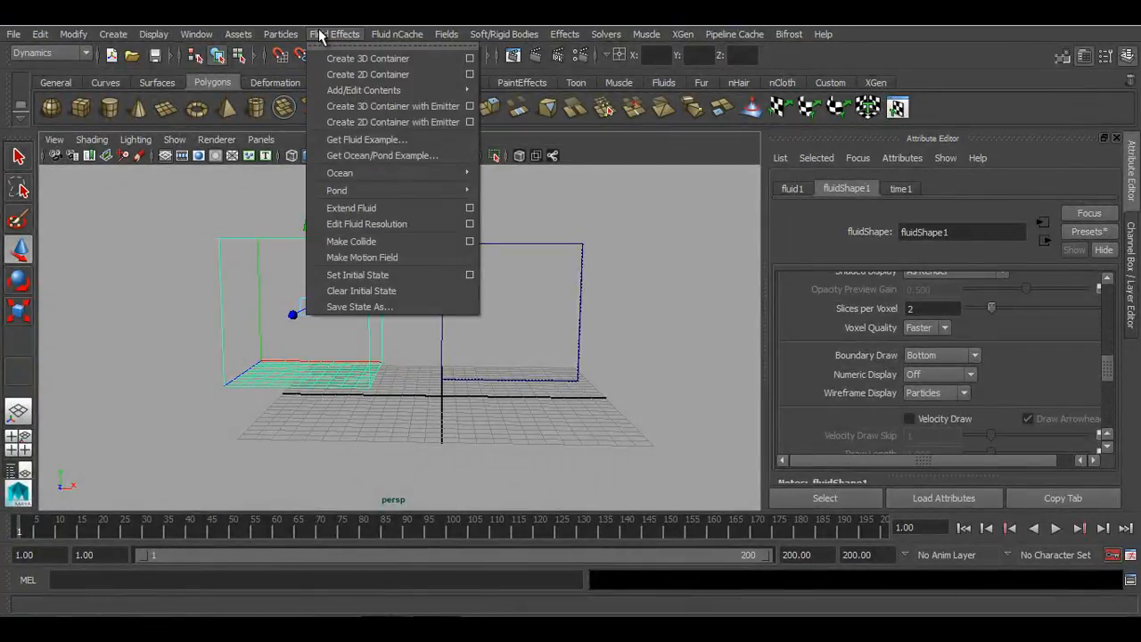
mouse_move(318, 88)
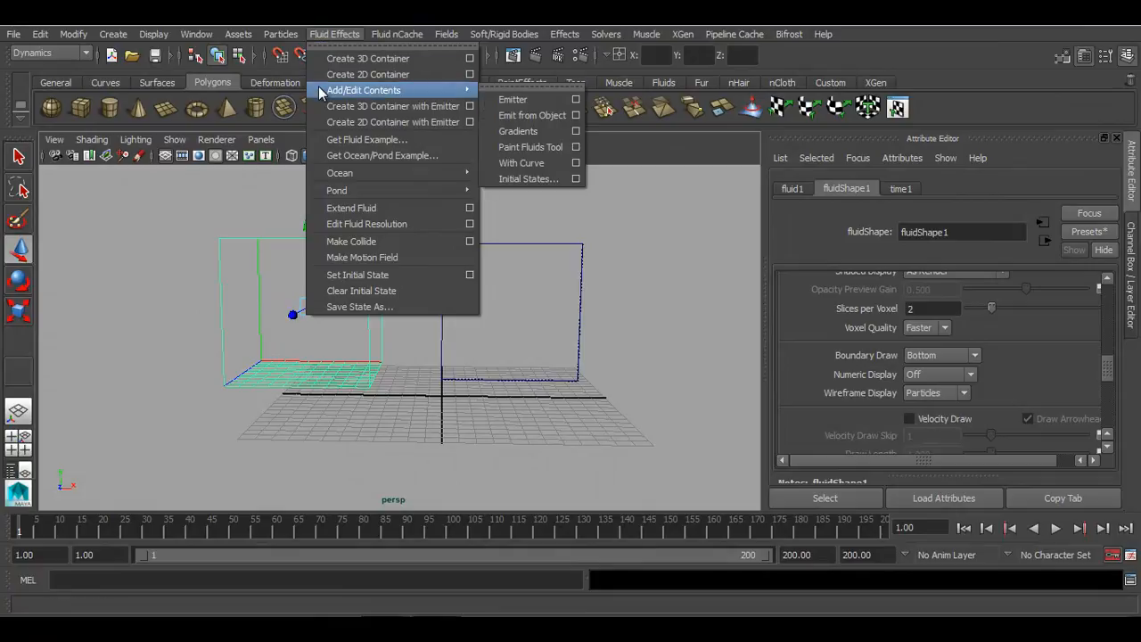
click(553, 99)
key(w)
alt+drag(369, 316, 393, 308)
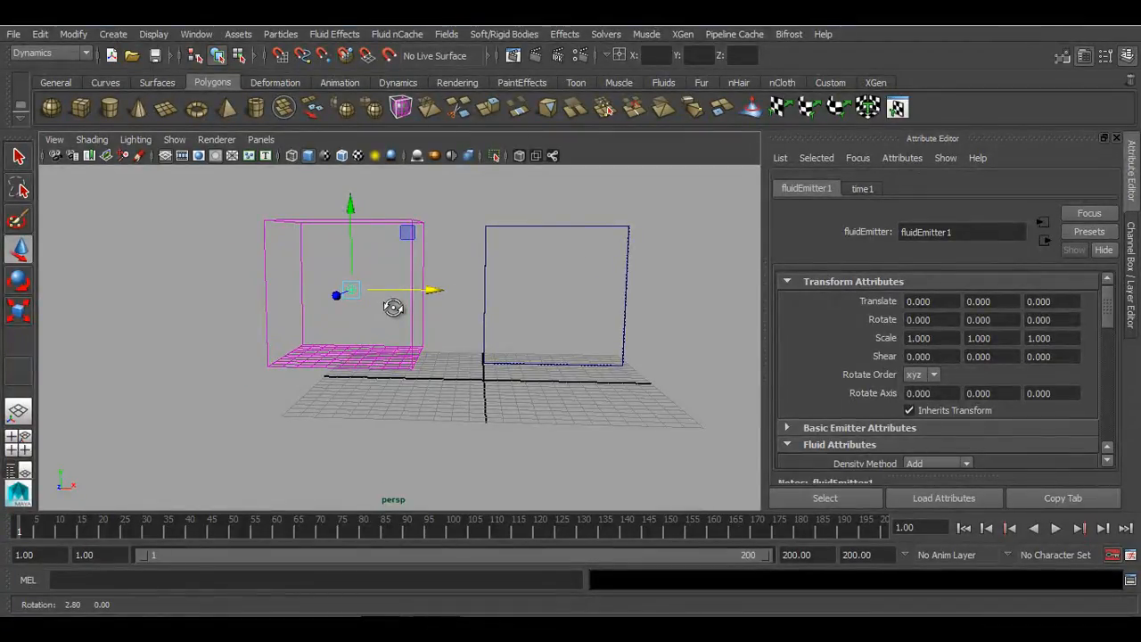
alt+drag(401, 311, 454, 333)
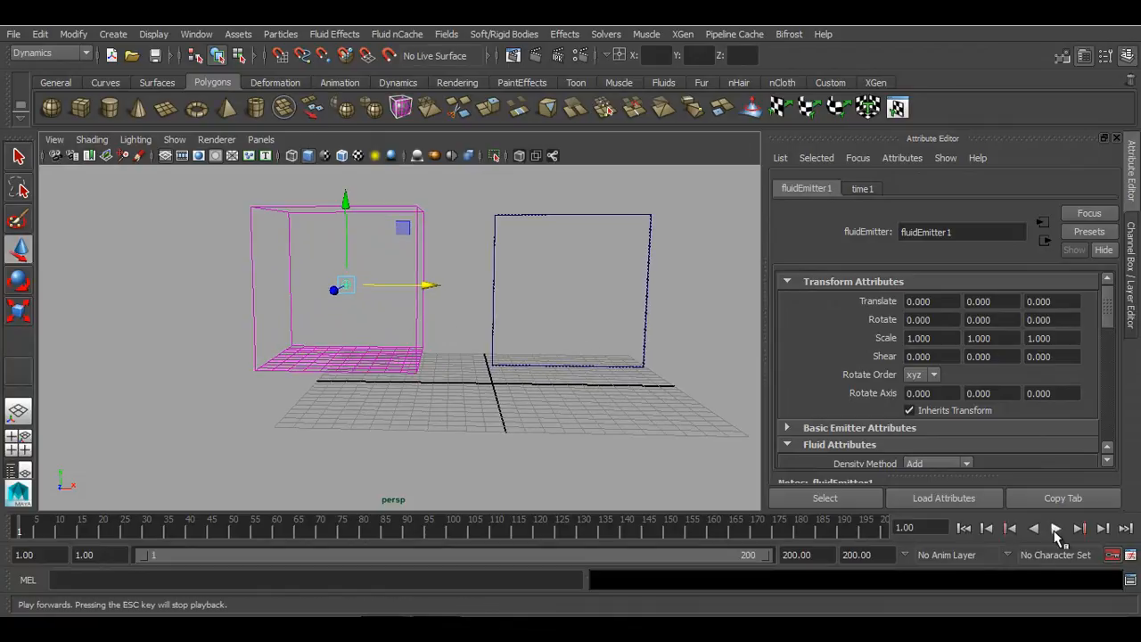
- Play the simulation to preview the emitted fluid in the 3D container and stop it at about frame 185
click(1055, 530)
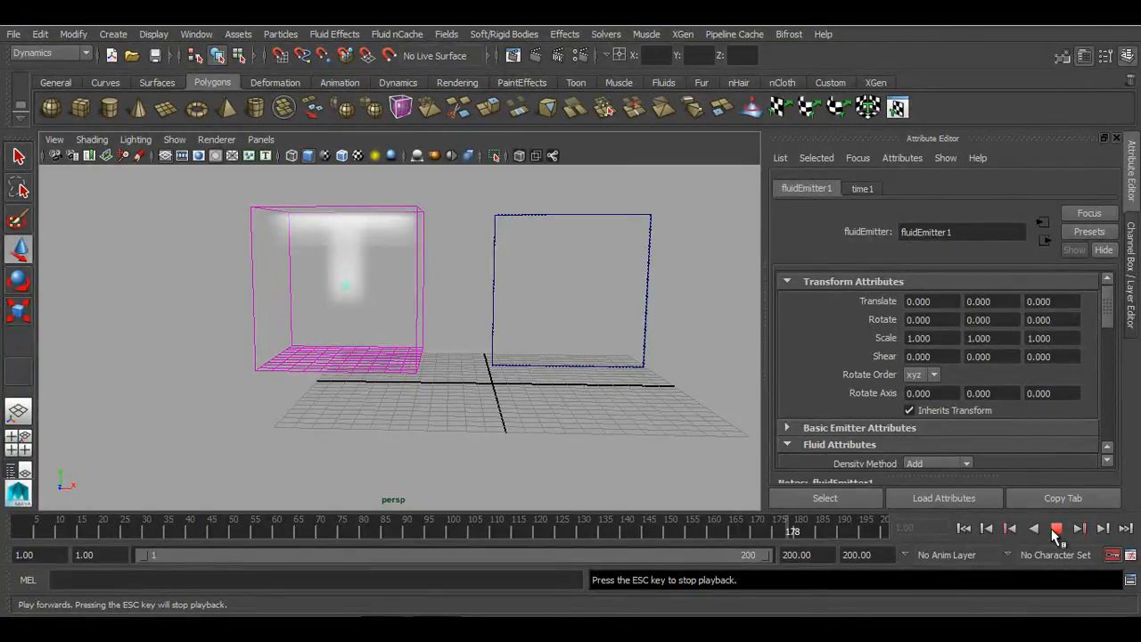
click(1057, 530)
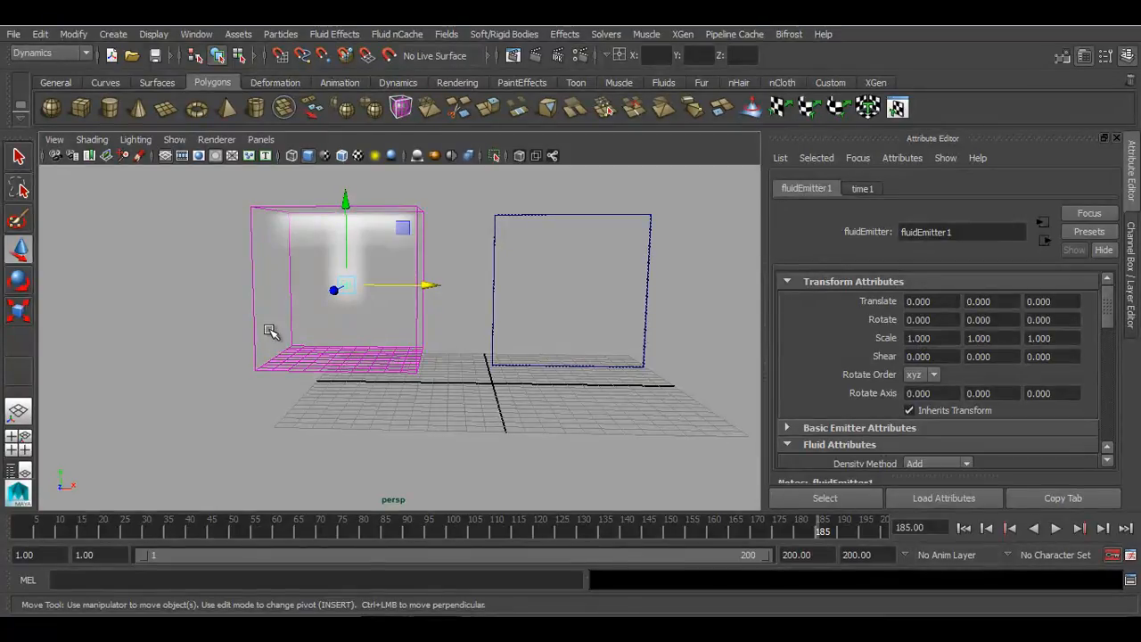
middle_click(469, 292)
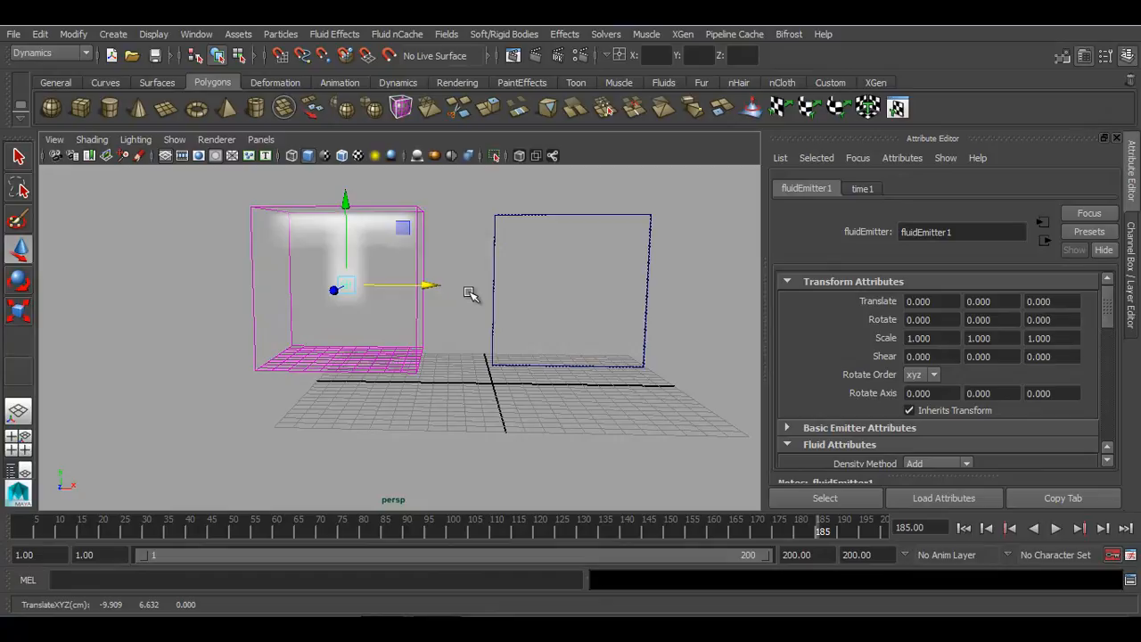
- Move the emitter outside the 3D container to about -11.5 in X, play the simulation briefly and rewind to the first frame
drag(438, 286, 265, 287)
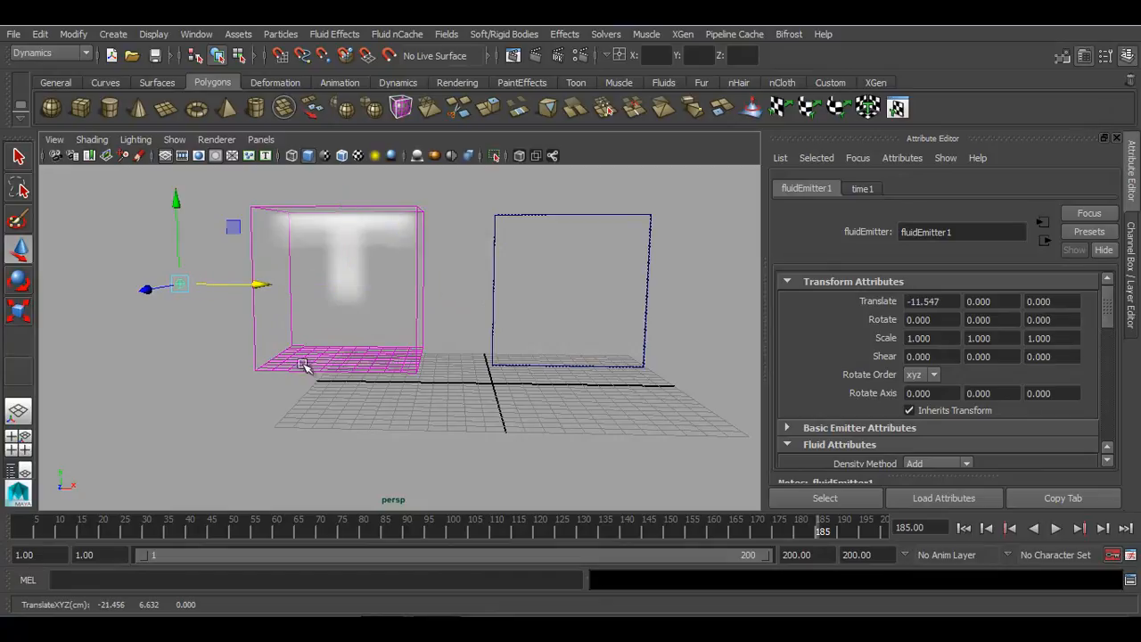
click(420, 446)
click(1056, 528)
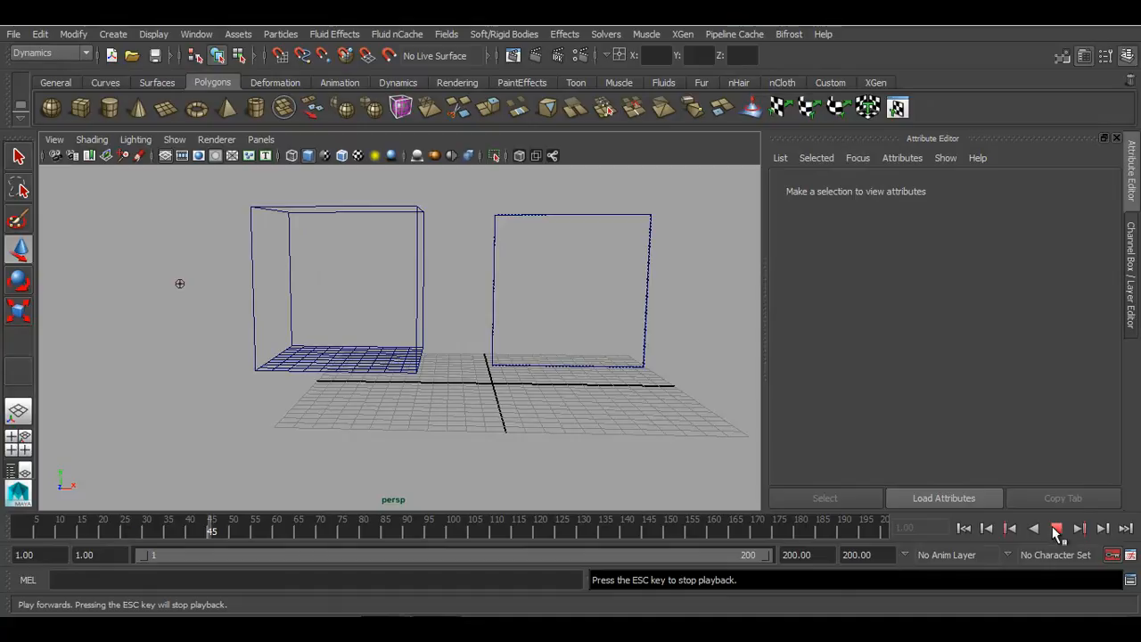
click(1056, 528)
click(964, 528)
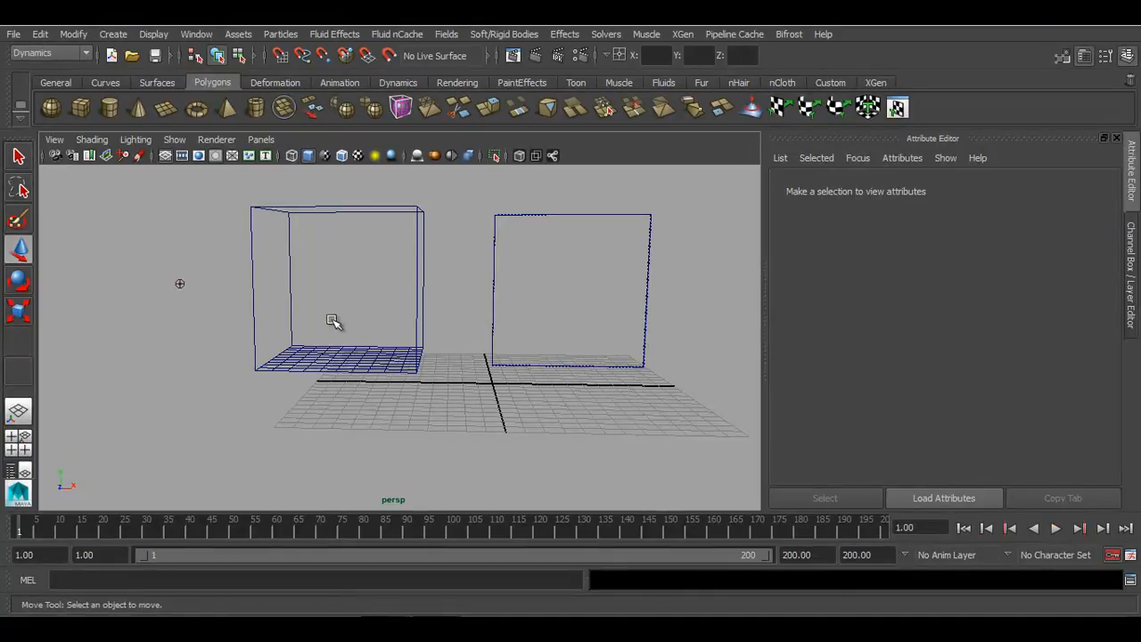
- Move the emitter back inside the 3D container, centred just above its floor at about -4.1 in Y, and clear the selection
drag(155, 253, 426, 285)
drag(349, 202, 335, 264)
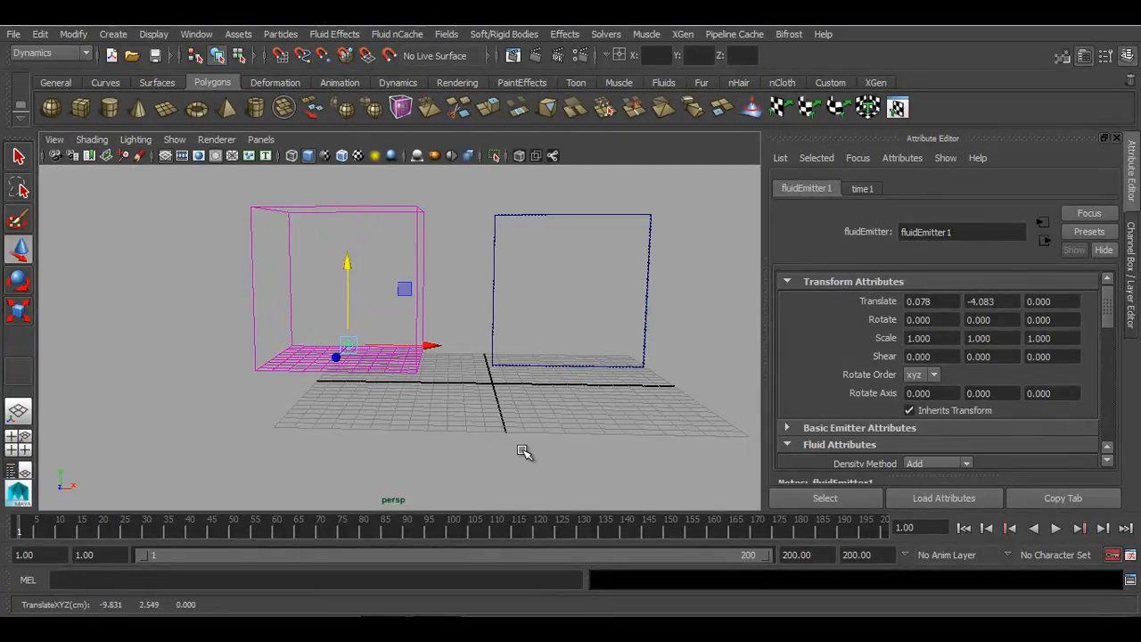
click(523, 453)
- Add a fluid emitter to the 2D container and lower it to about -4.1 in Y, near the container's bottom edge
drag(561, 260, 668, 498)
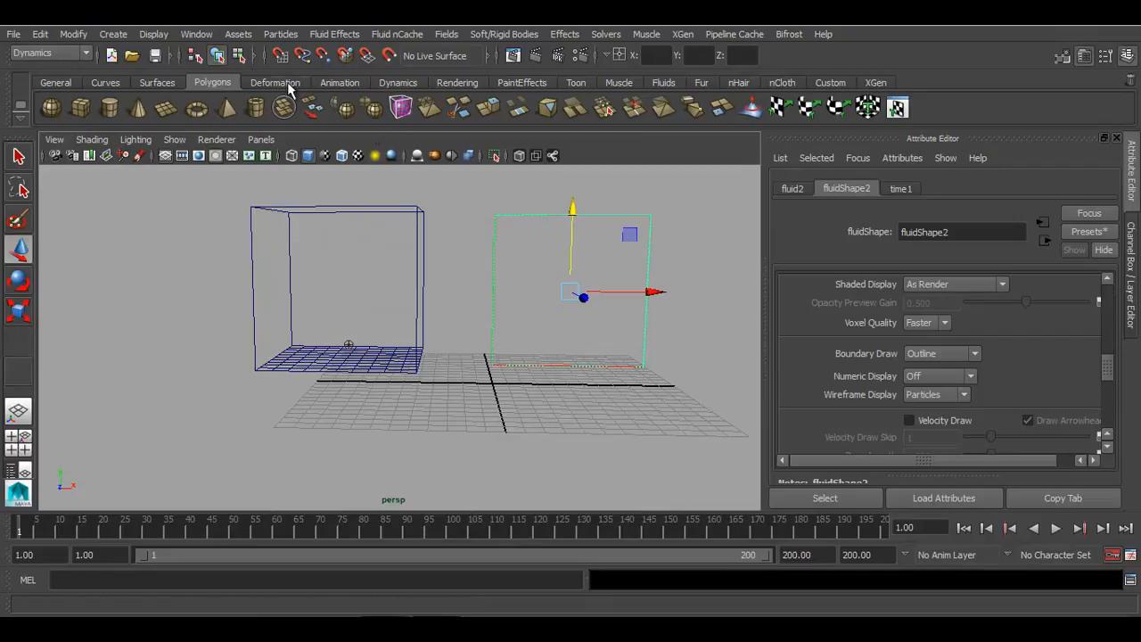
click(326, 33)
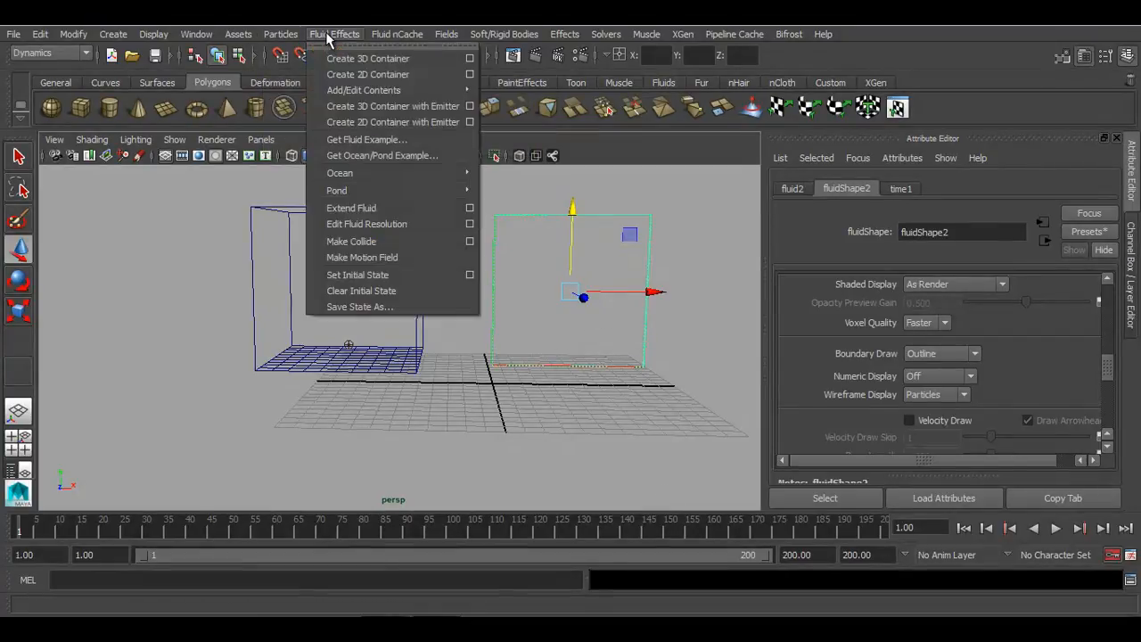
mouse_move(361, 90)
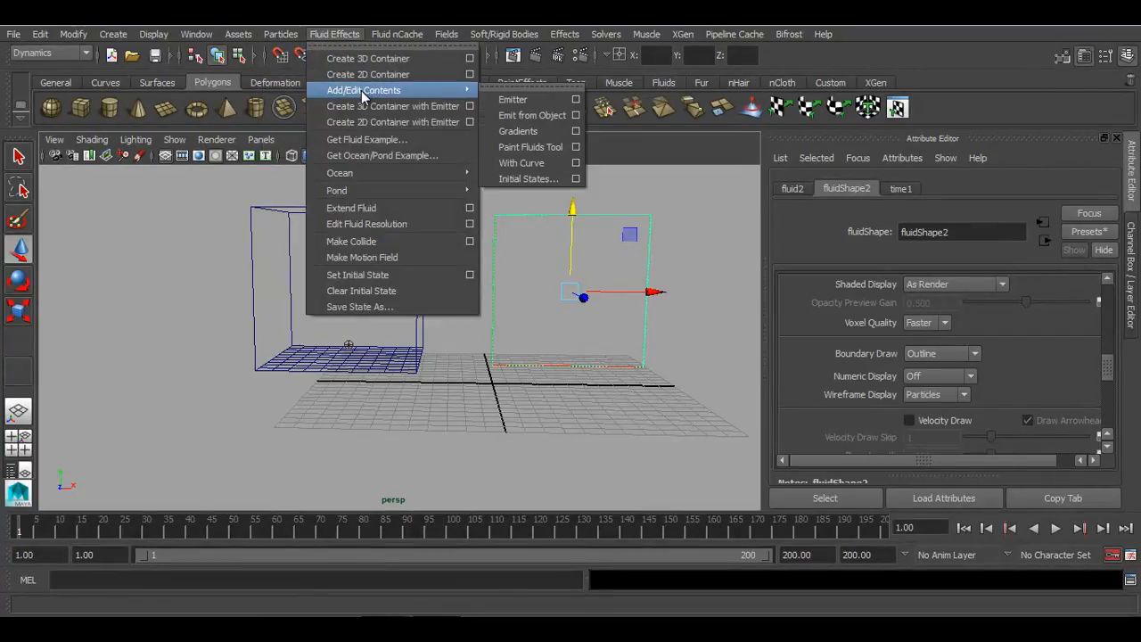
click(522, 99)
drag(575, 223, 576, 284)
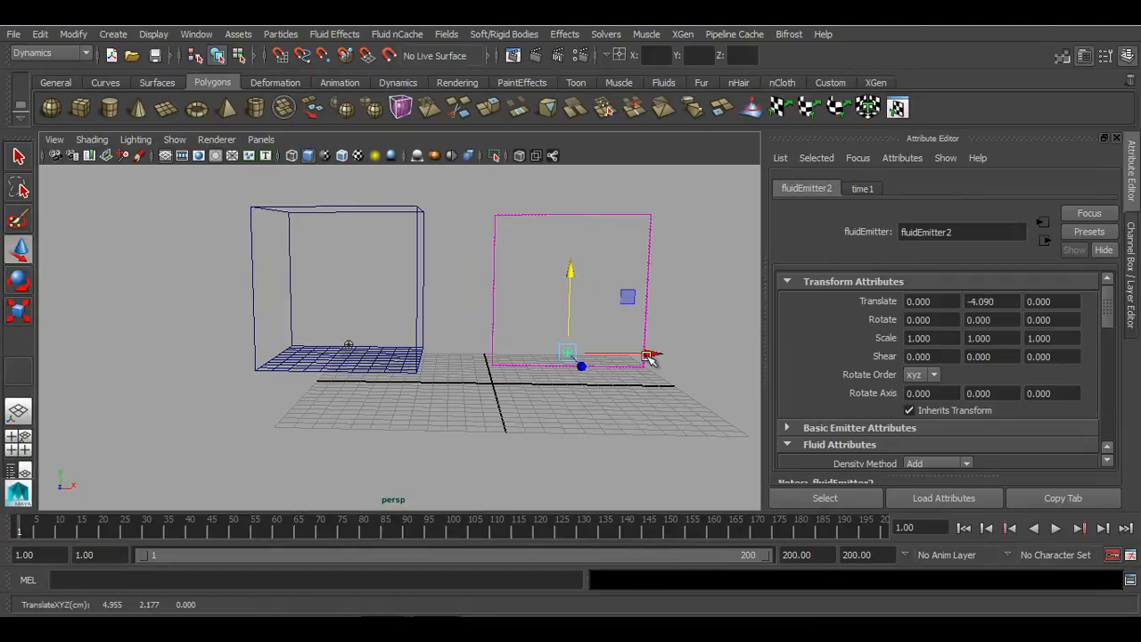
- Play the simulation to compare the fluid in both containers, stop at about frame 137 and rewind to the first frame
click(1055, 529)
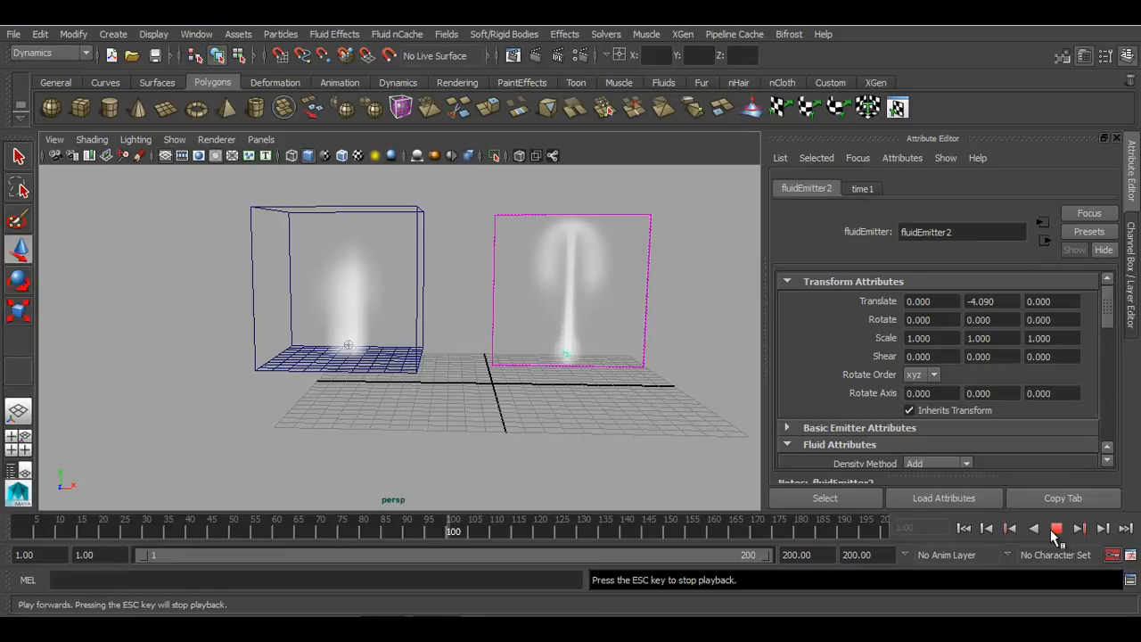
click(1056, 528)
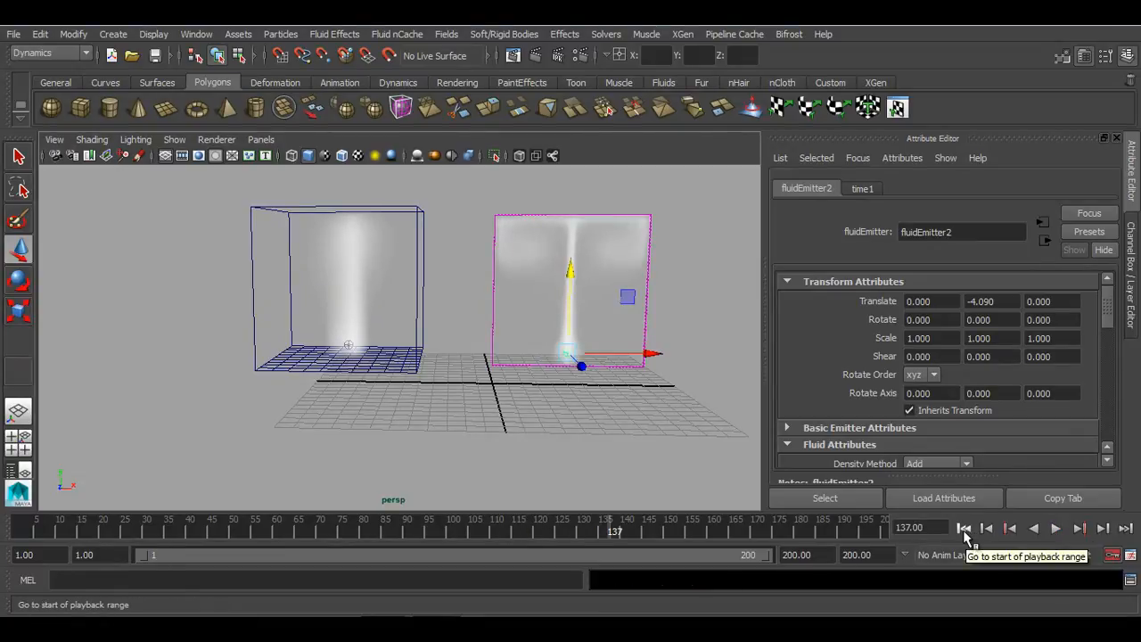
click(964, 529)
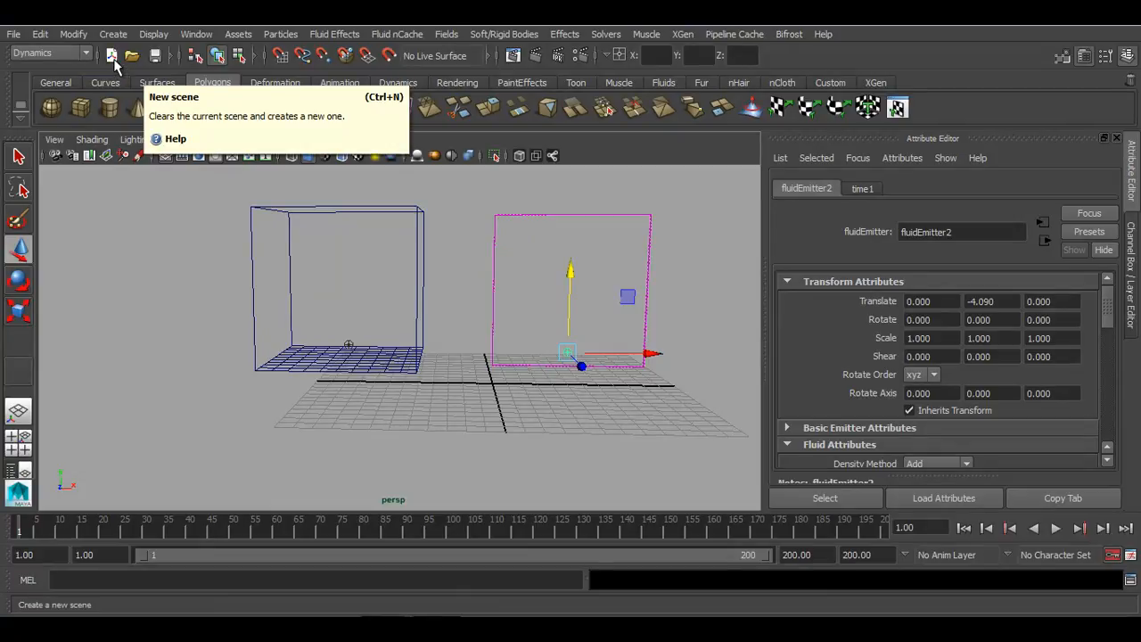
- Start a new empty scene and create a 3D fluid container with an emitter
click(114, 59)
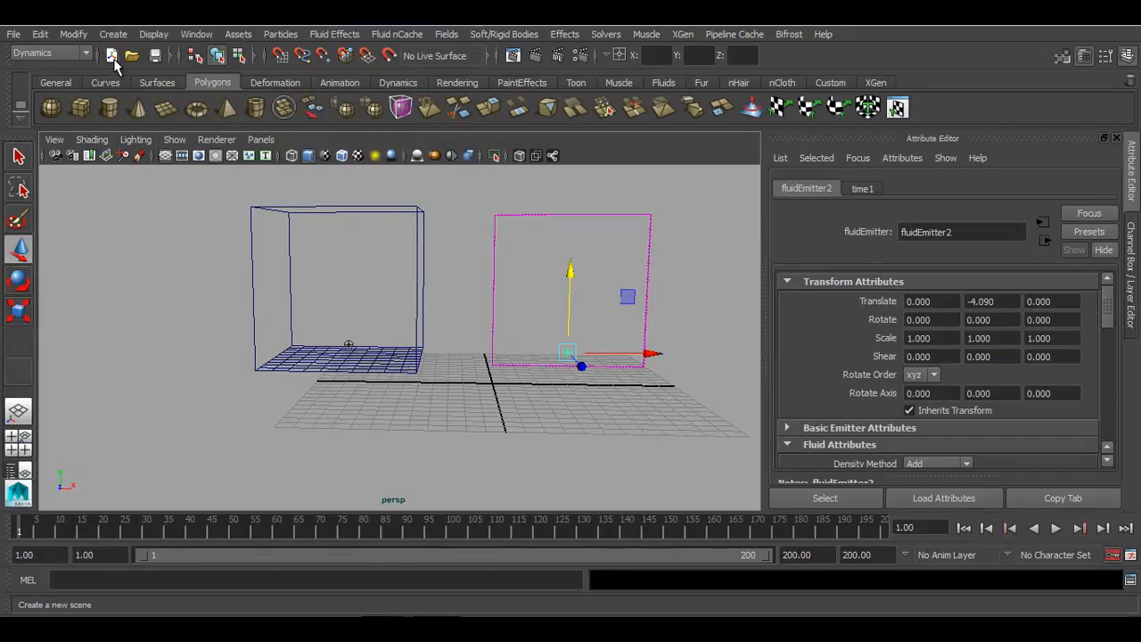
click(566, 315)
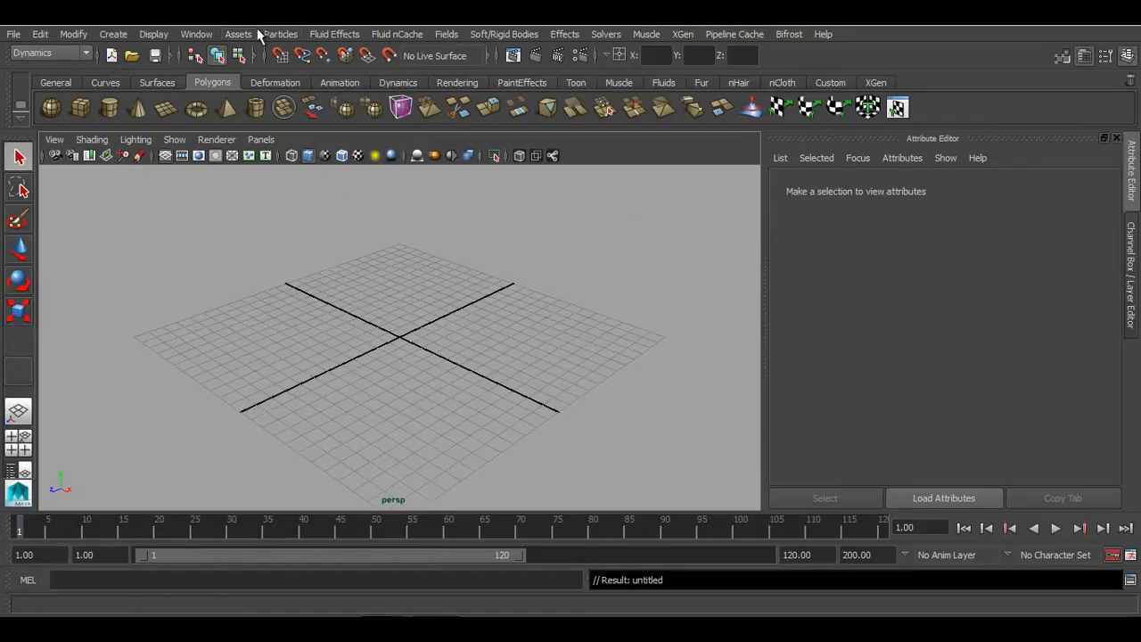
click(327, 34)
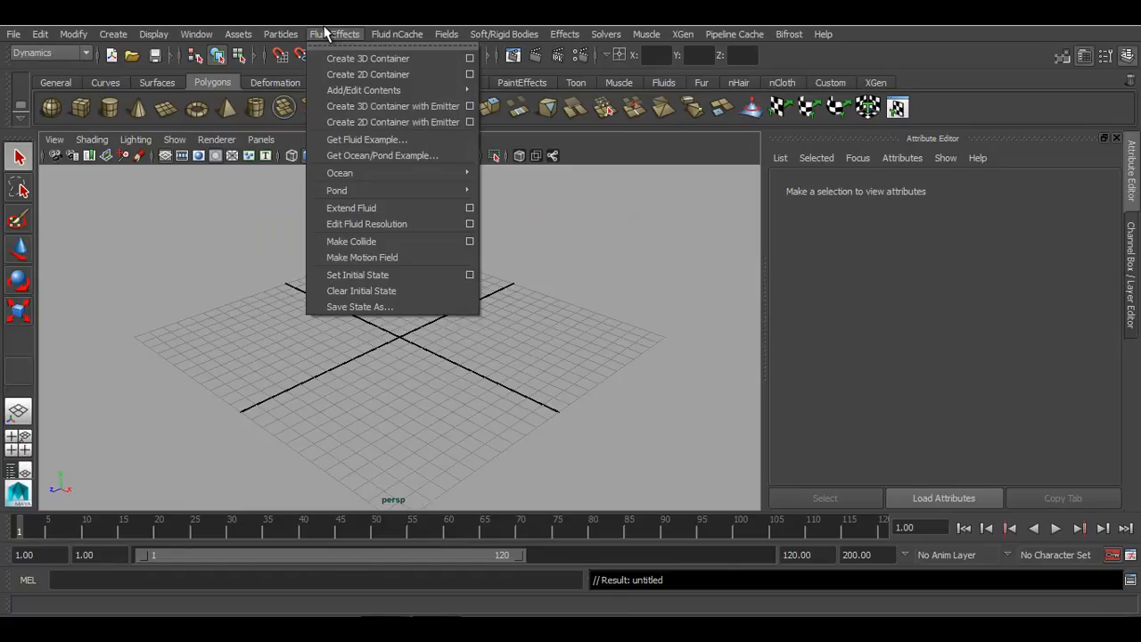
click(384, 108)
- Raise the new 3D container vertically by about 2.6 units
alt+drag(418, 319, 507, 312)
key(w)
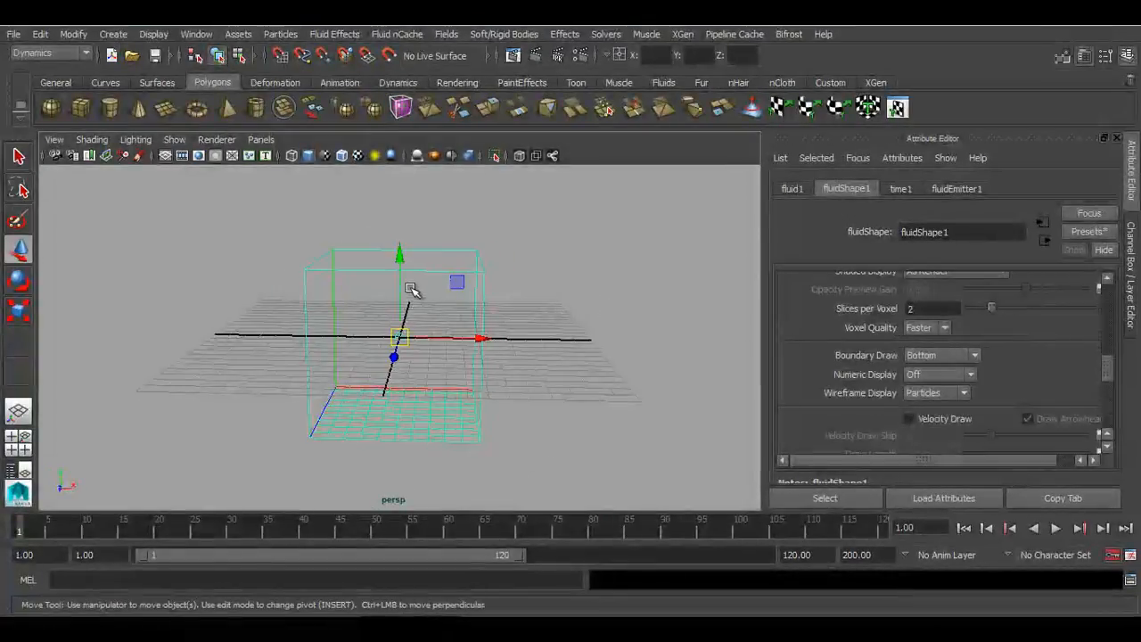
drag(400, 258, 401, 217)
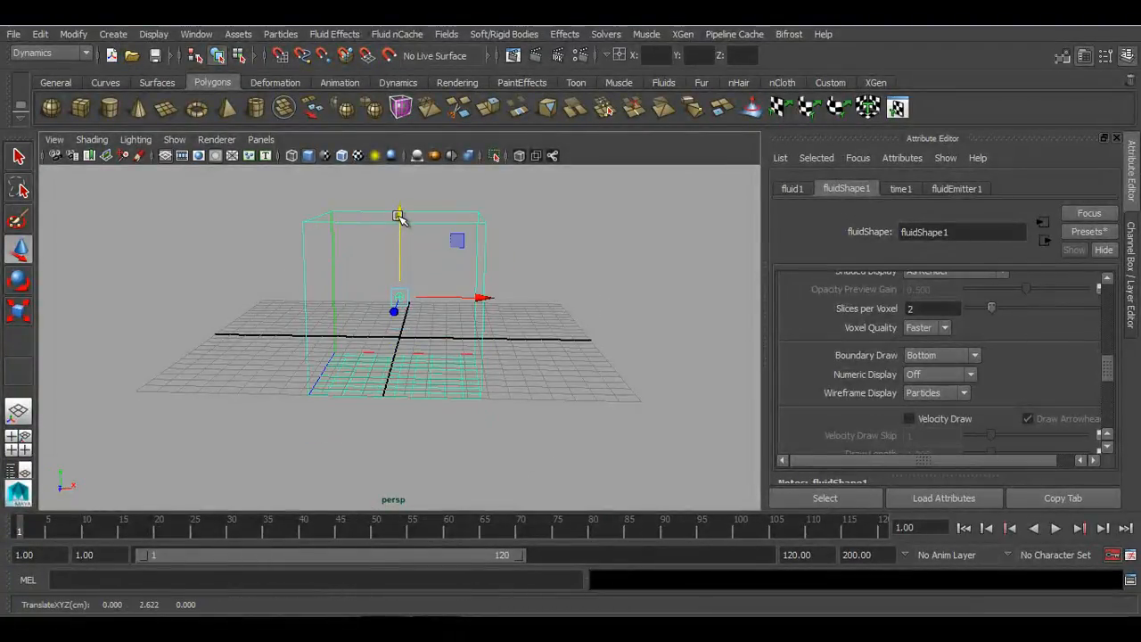
- Change the viewport background to the blue-grey gradient and hide the ground grid
key(alt+b)
alt+drag(490, 315, 505, 285)
click(270, 215)
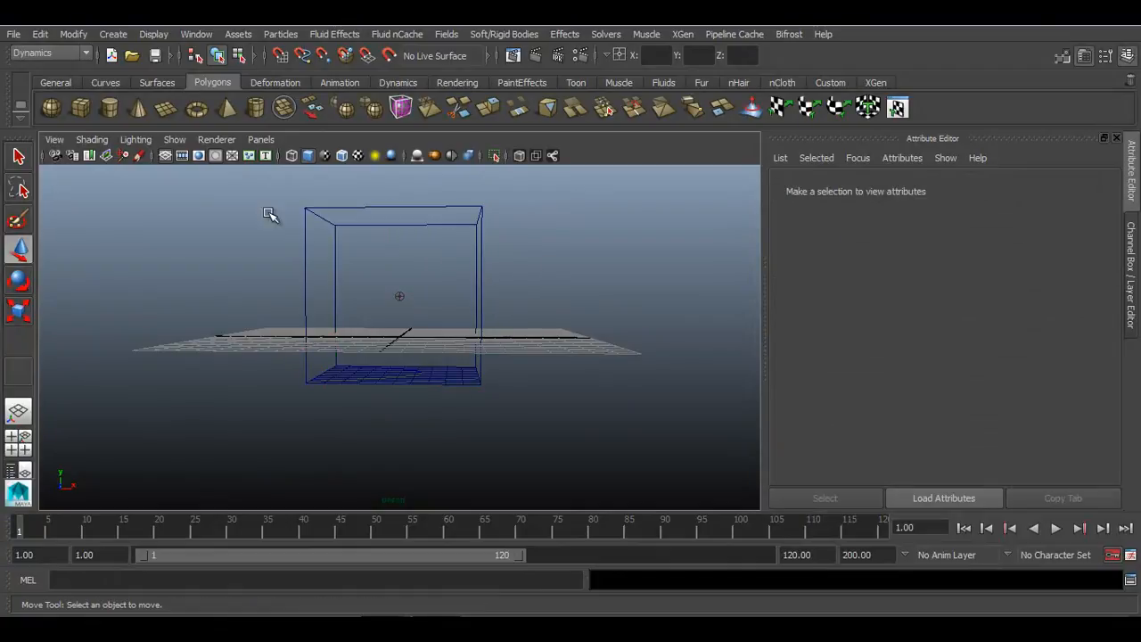
click(166, 157)
- Lower the emitter to about -3.8 in Y near the container's floor and extend the playback range to frame 200
click(413, 276)
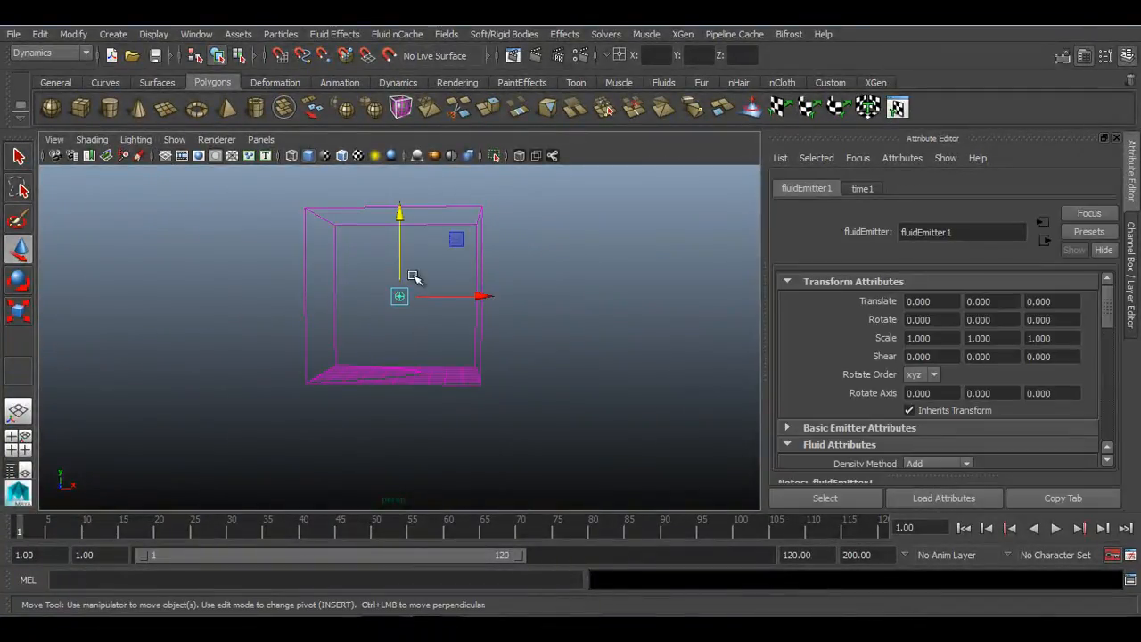
drag(401, 216, 399, 276)
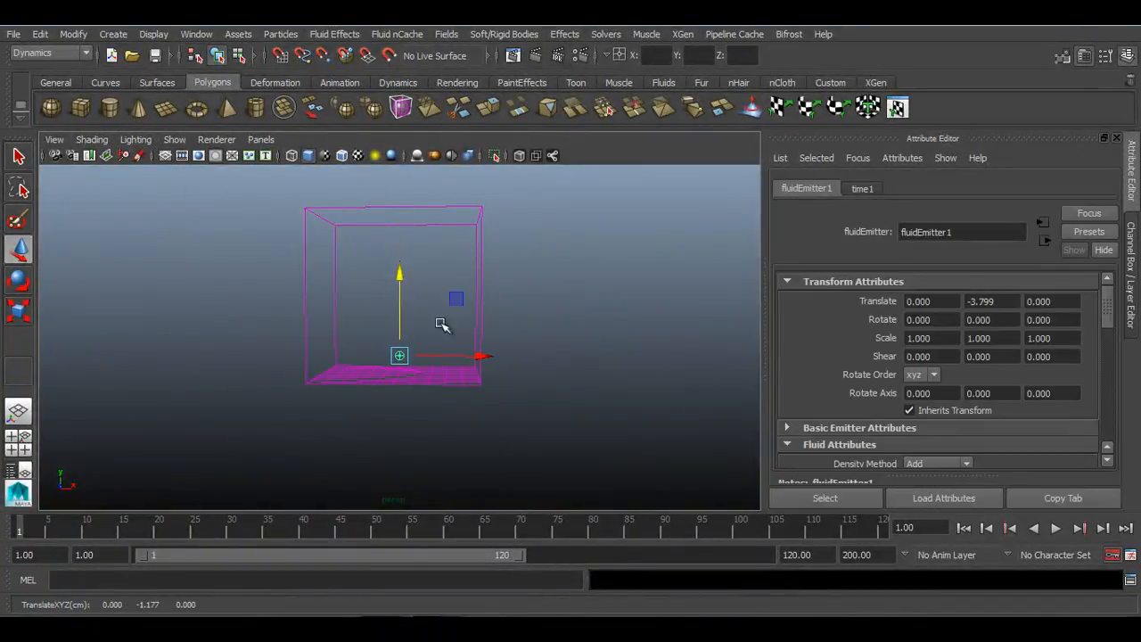
drag(521, 558, 772, 556)
- Play the simulation of the new container briefly, stop it and rewind to the first frame
click(1055, 527)
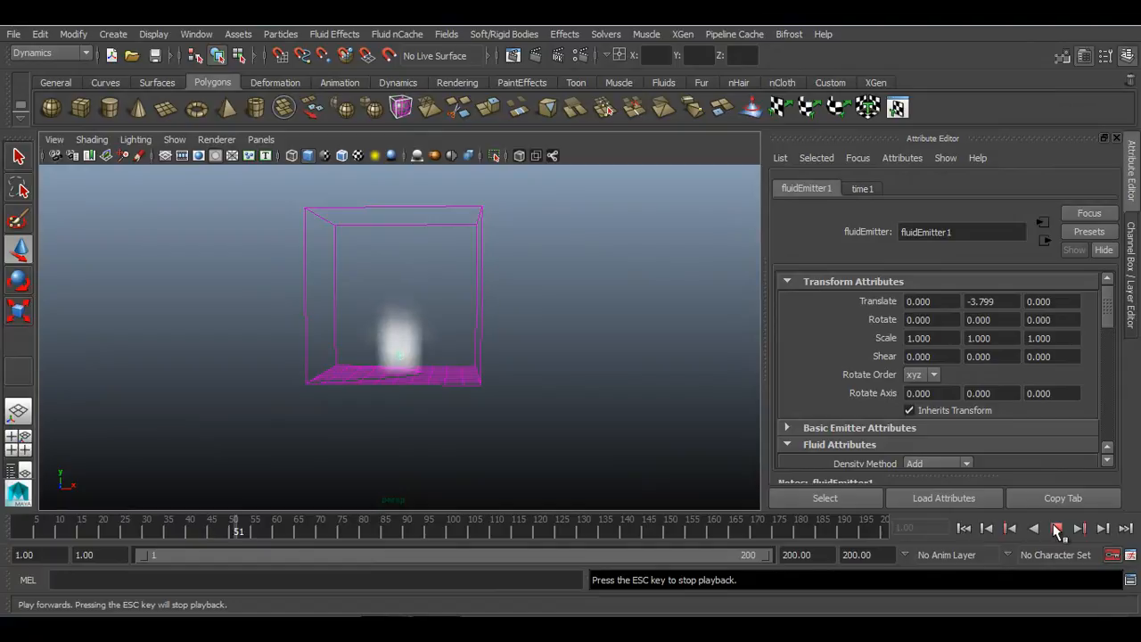
click(1056, 528)
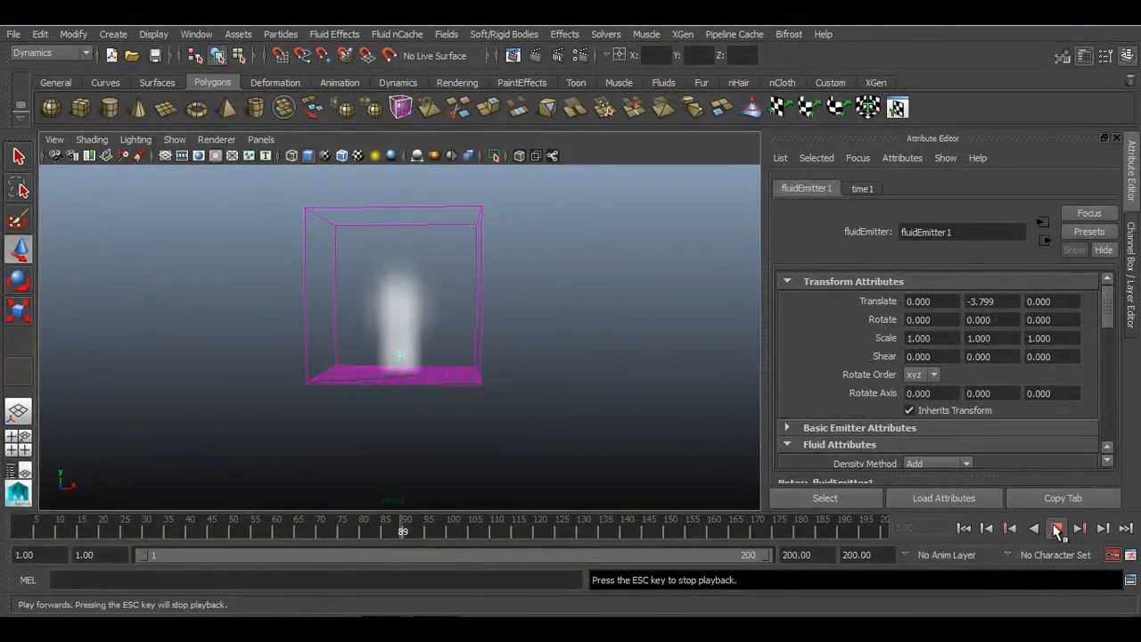
click(966, 528)
- Select the 3D container and display its Container Properties attributes
click(624, 444)
drag(533, 203, 444, 436)
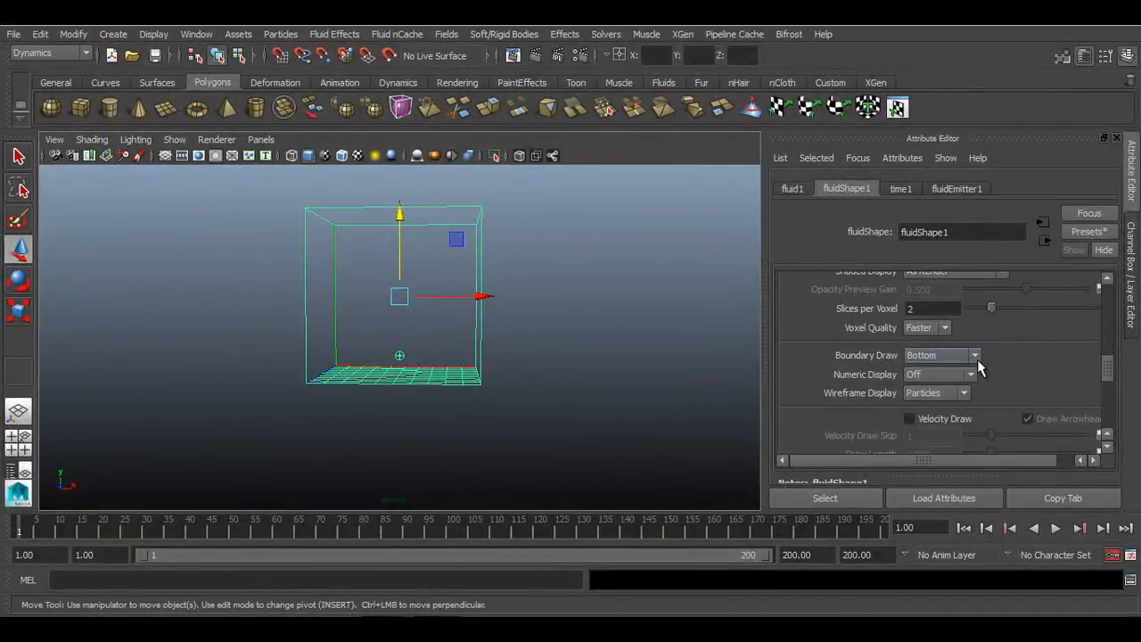
scroll(977, 359, up, 5)
scroll(957, 352, up, 3)
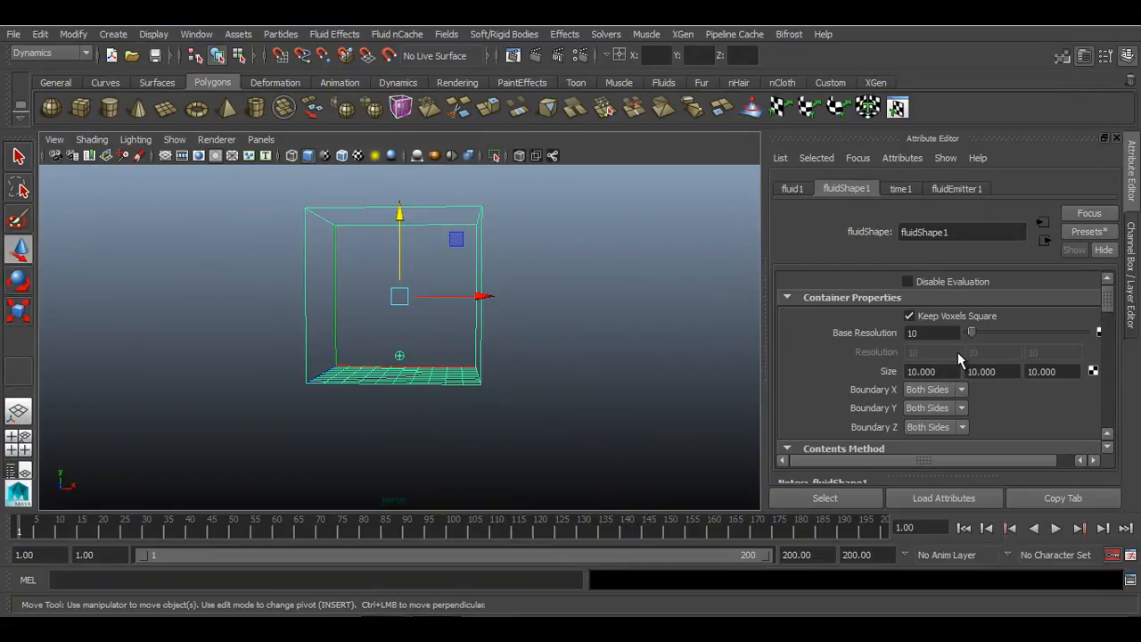
- Try a Base Resolution of 125 on the container and inspect the voxel grid on its floor up close
double_click(938, 334)
alt+drag(550, 392, 525, 416)
alt+right_drag(524, 416, 553, 437)
double_click(920, 334)
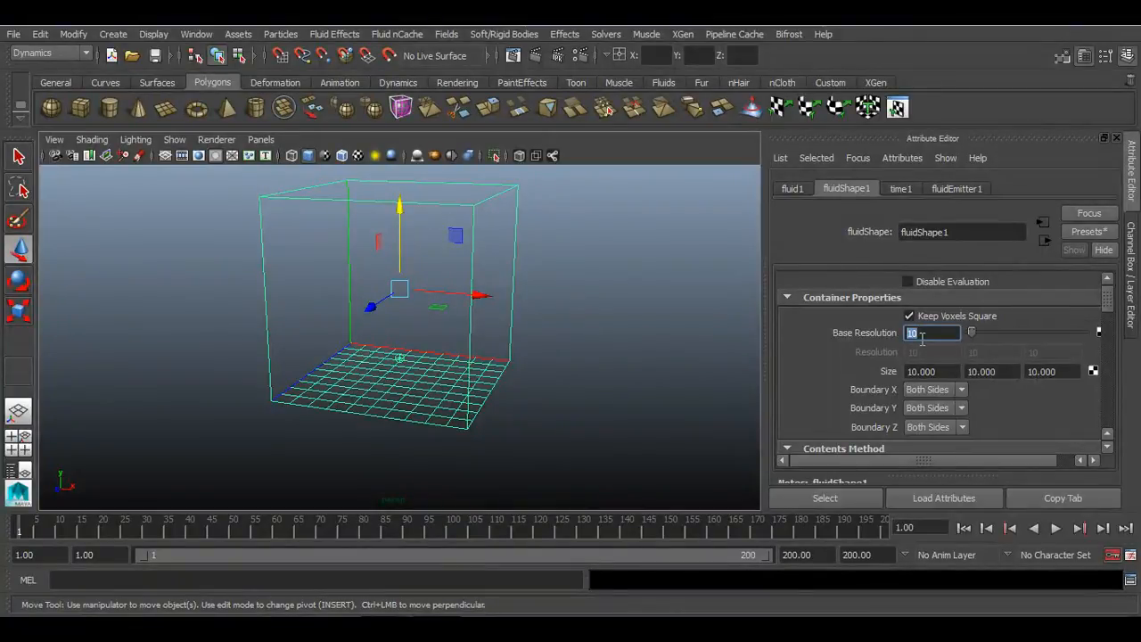
text(125)
key(Return)
alt+right_drag(461, 402, 649, 526)
alt+middle_drag(600, 450, 596, 390)
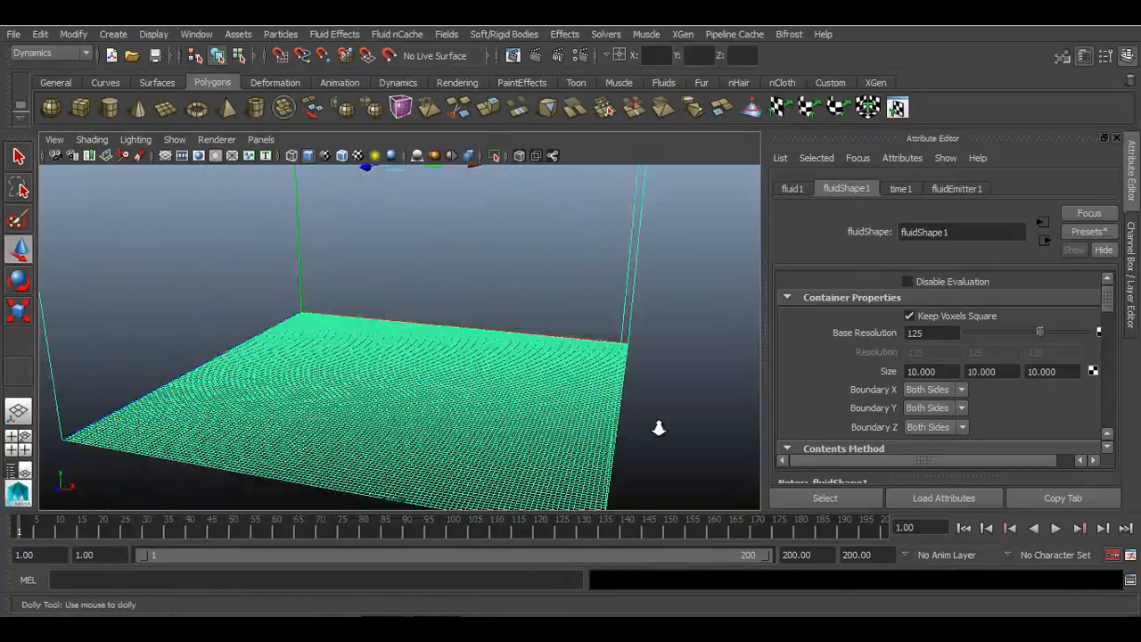
alt+right_drag(658, 429, 484, 388)
alt+drag(502, 399, 527, 453)
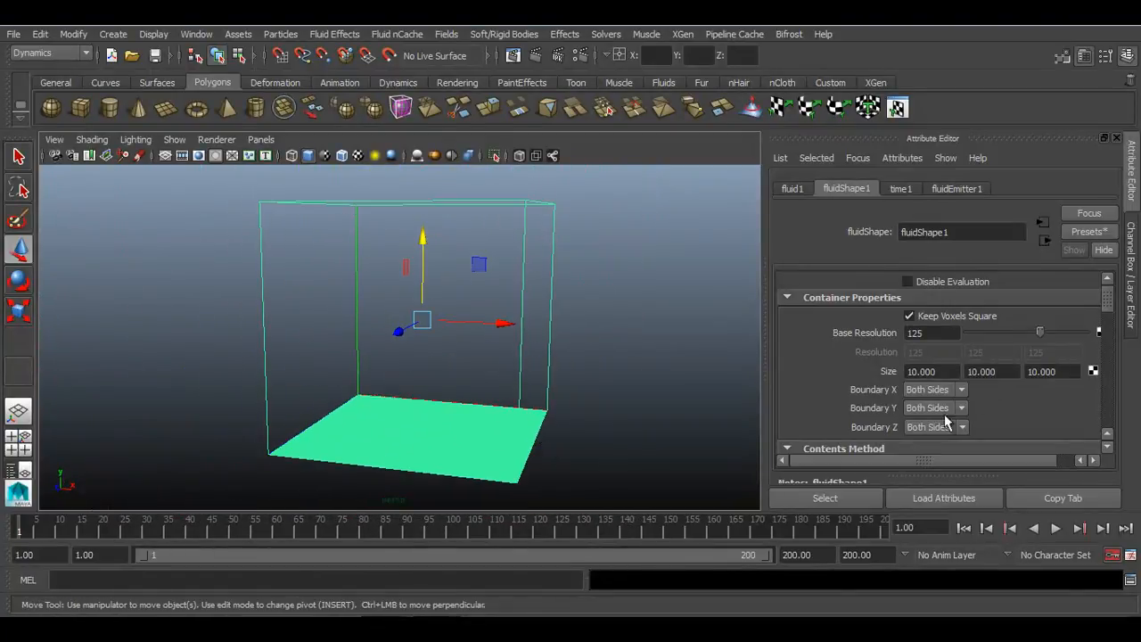
- Set the container's Base Resolution to 75, then play the simulation and stop it at about frame 144
text(75)
key(Return)
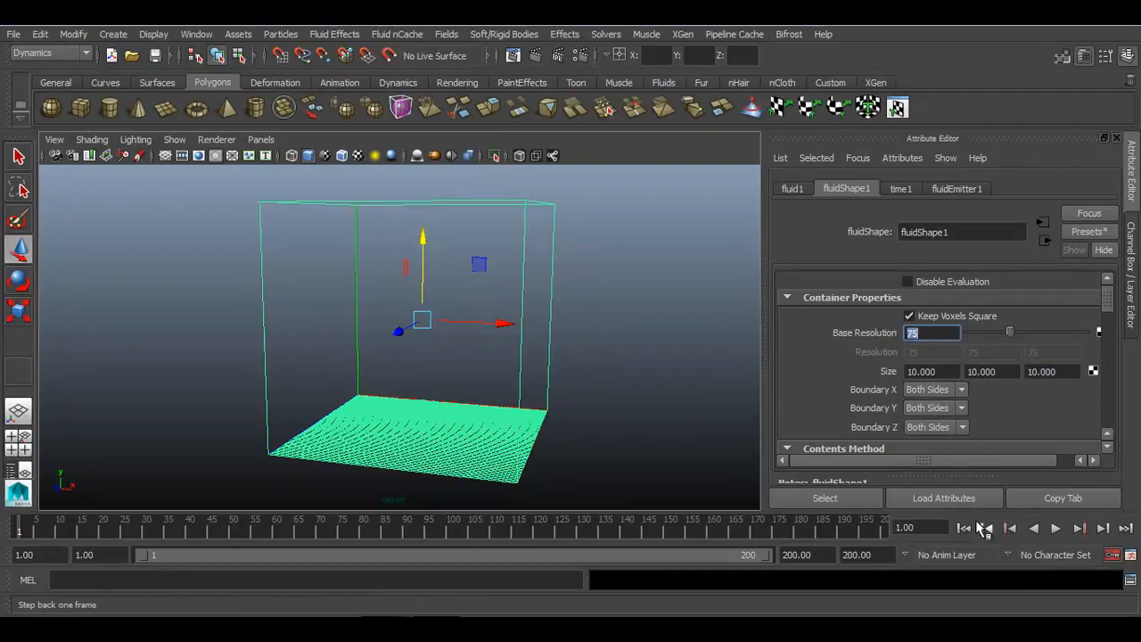
click(1056, 527)
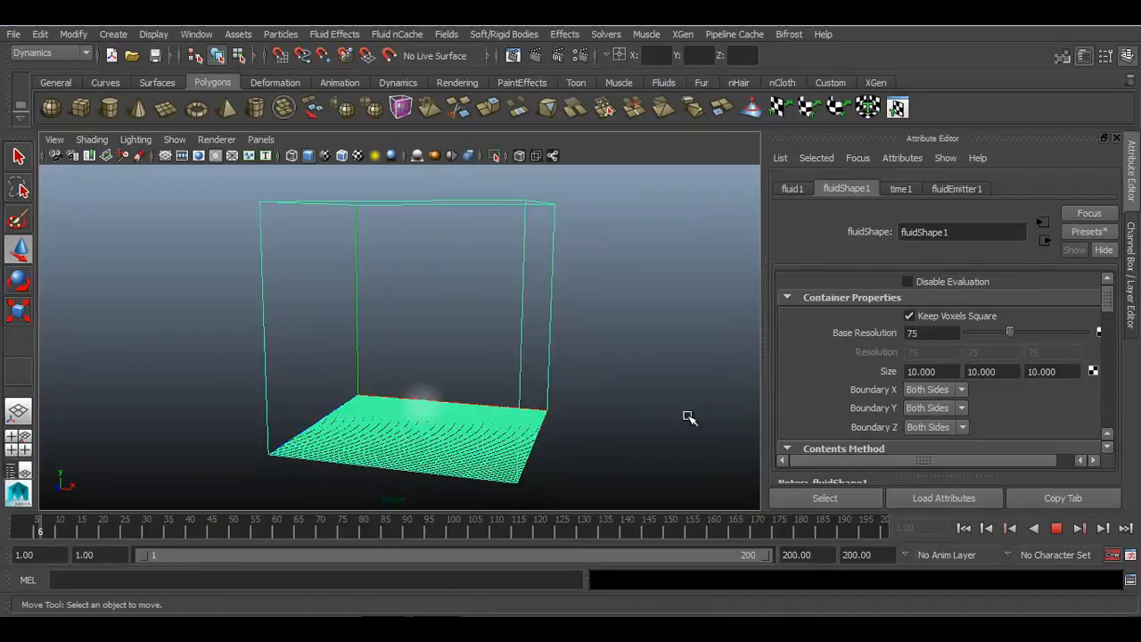
click(573, 380)
alt+drag(573, 380, 576, 378)
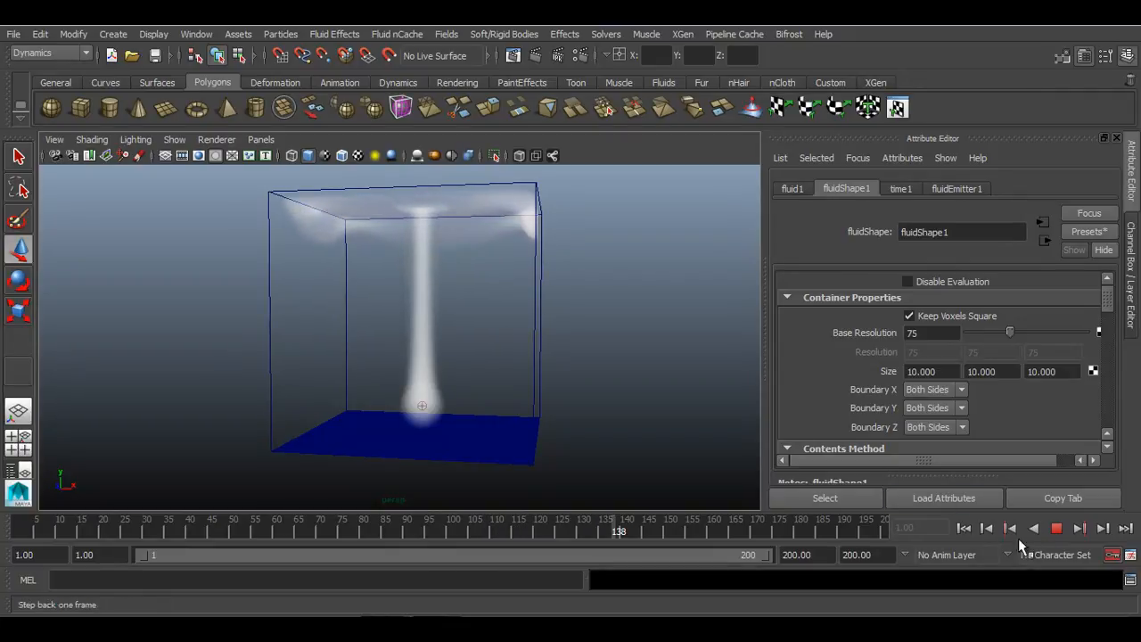
click(1057, 528)
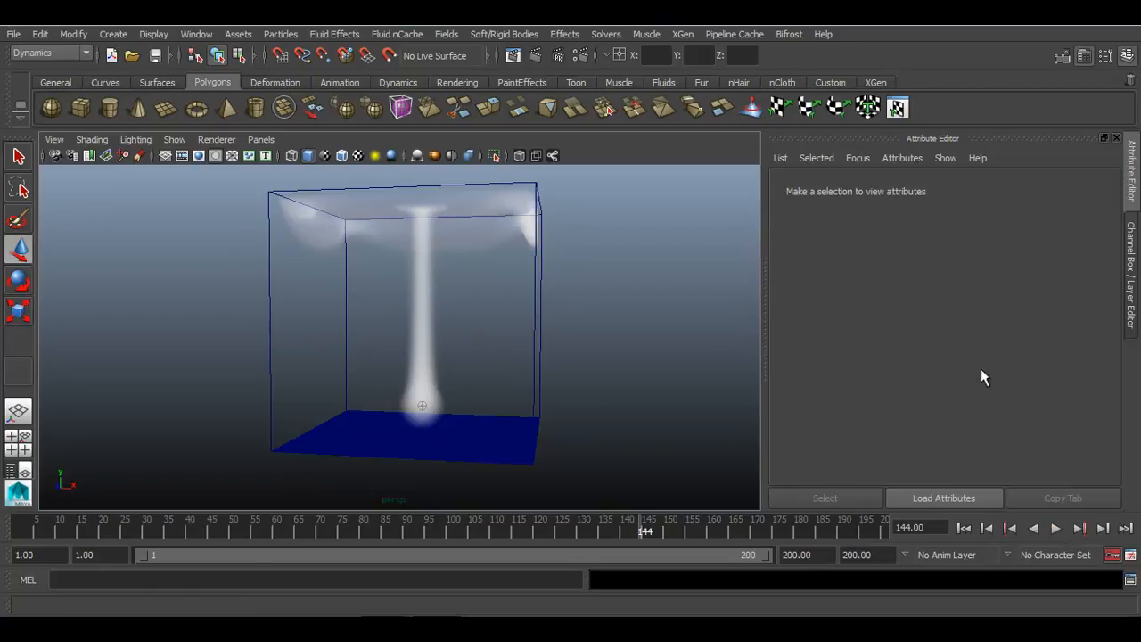
- Reselect the 3D container and set its Base Resolution to 10
click(541, 407)
double_click(947, 334)
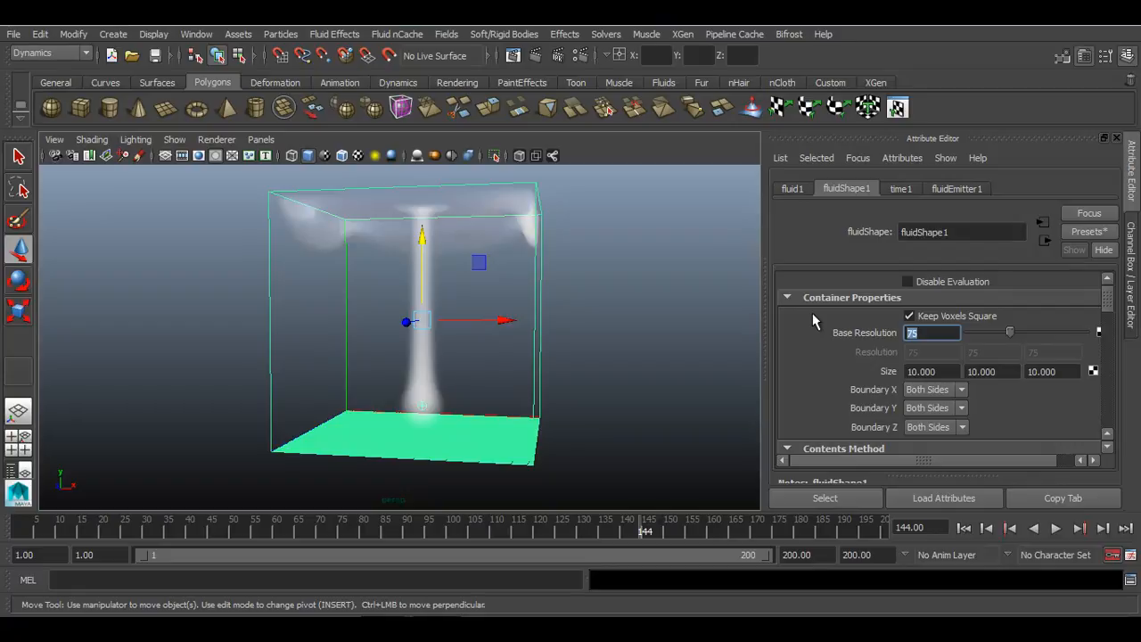
text(10)
key(Return)
- Turn off Keep Voxels Square and set the container's Resolution to 50, 25 and 10 in X, Y and Z
click(928, 321)
key(Tab)
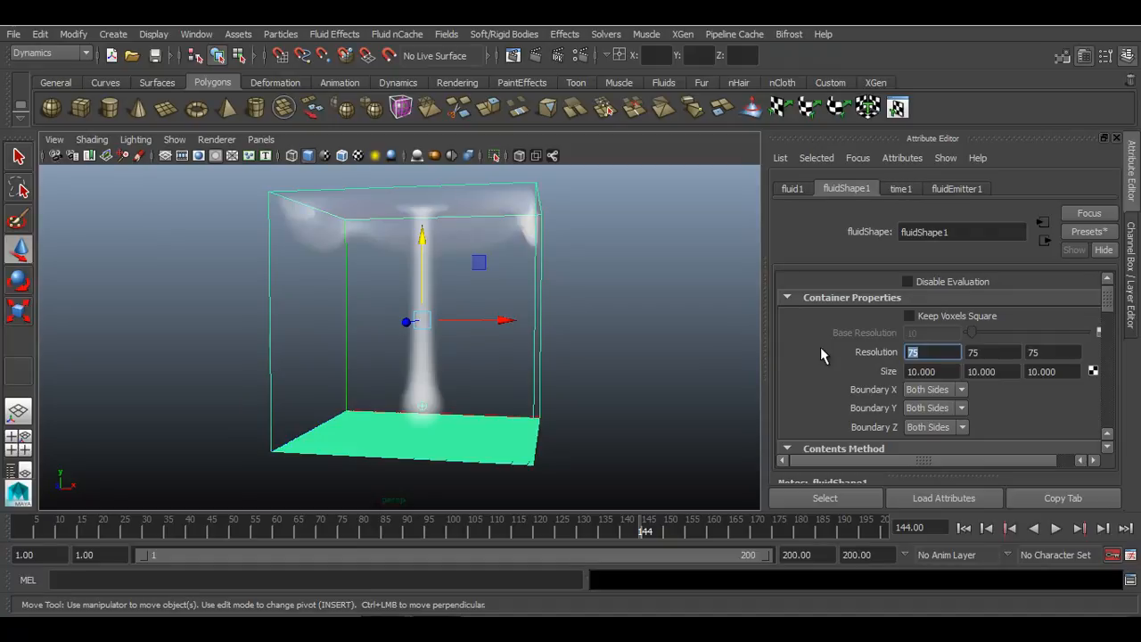
text(50)
key(Tab)
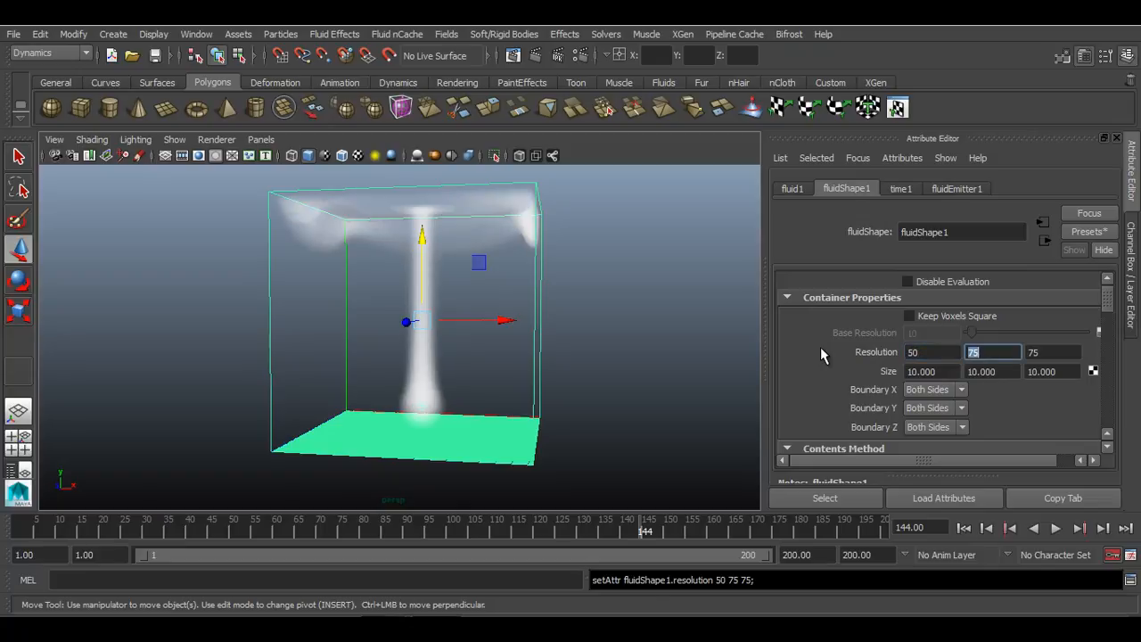
text(25)
key(Tab)
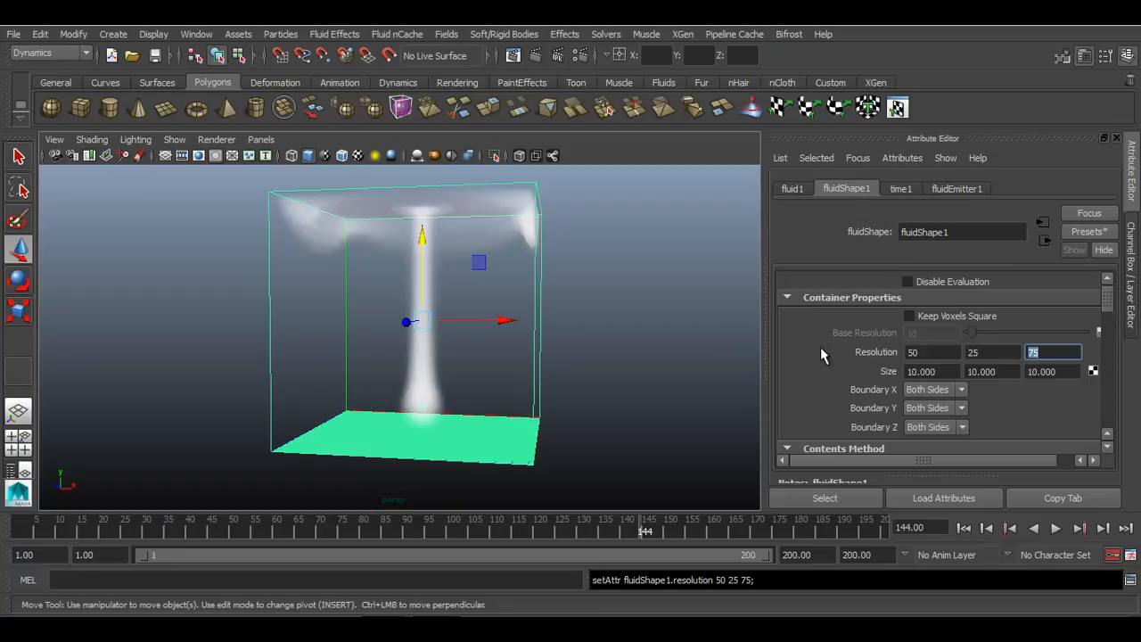
text(10)
key(Return)
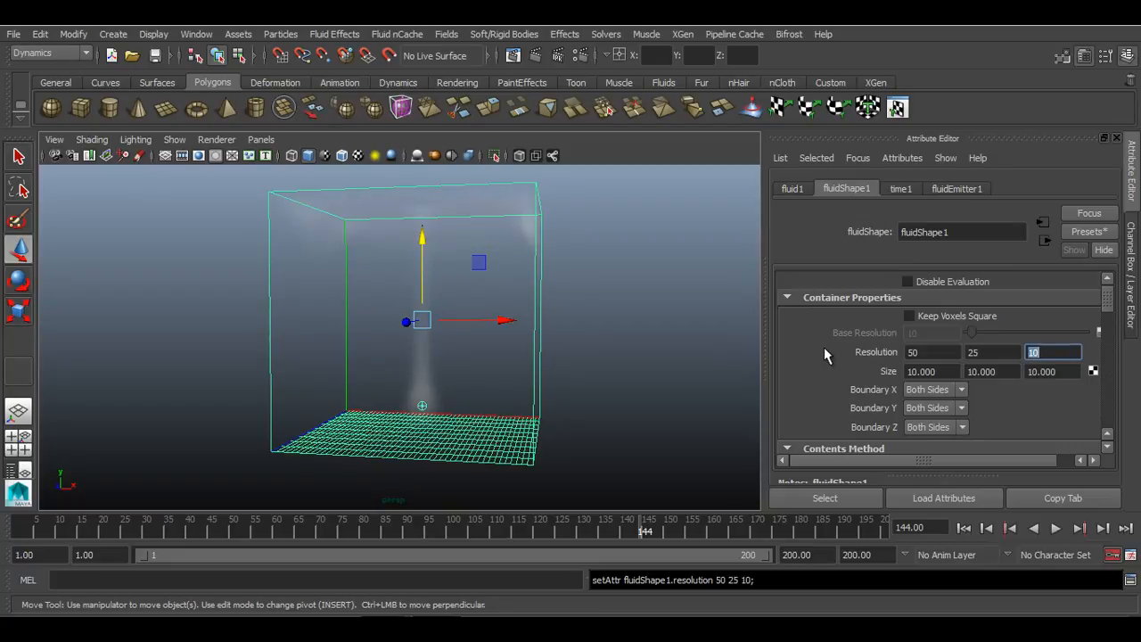
- Play the fluid simulation with the uneven voxel resolution and stop it at about frame 74
click(1056, 528)
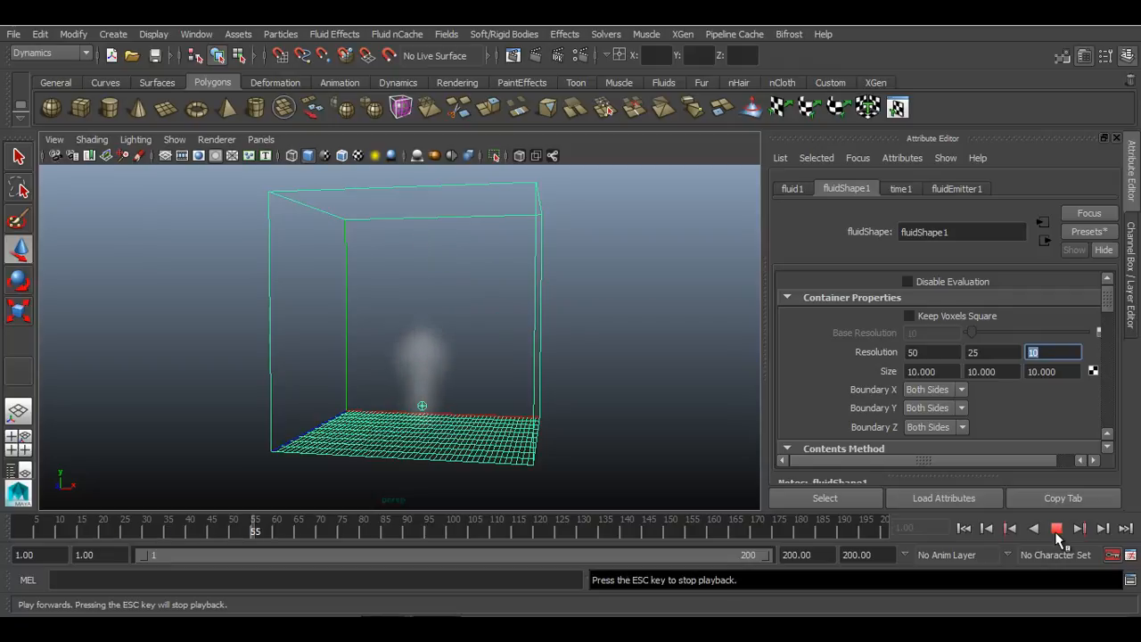
click(1057, 529)
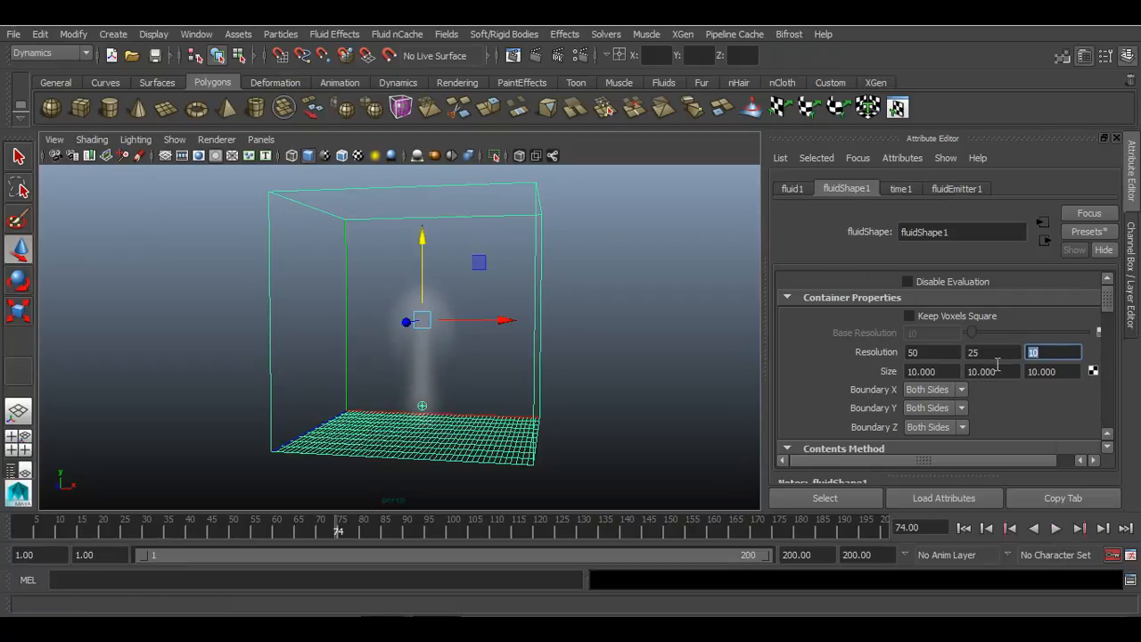
- Turn on Keep Voxels Square for the container, then simulate from the first frame and stop at about frame 51
click(913, 318)
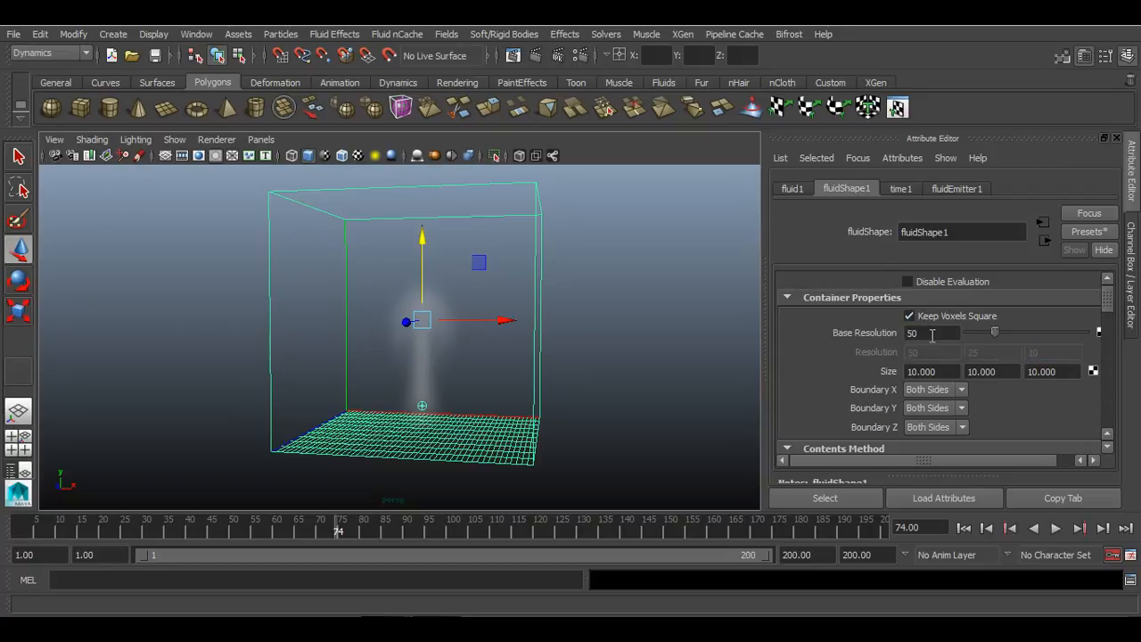
click(964, 528)
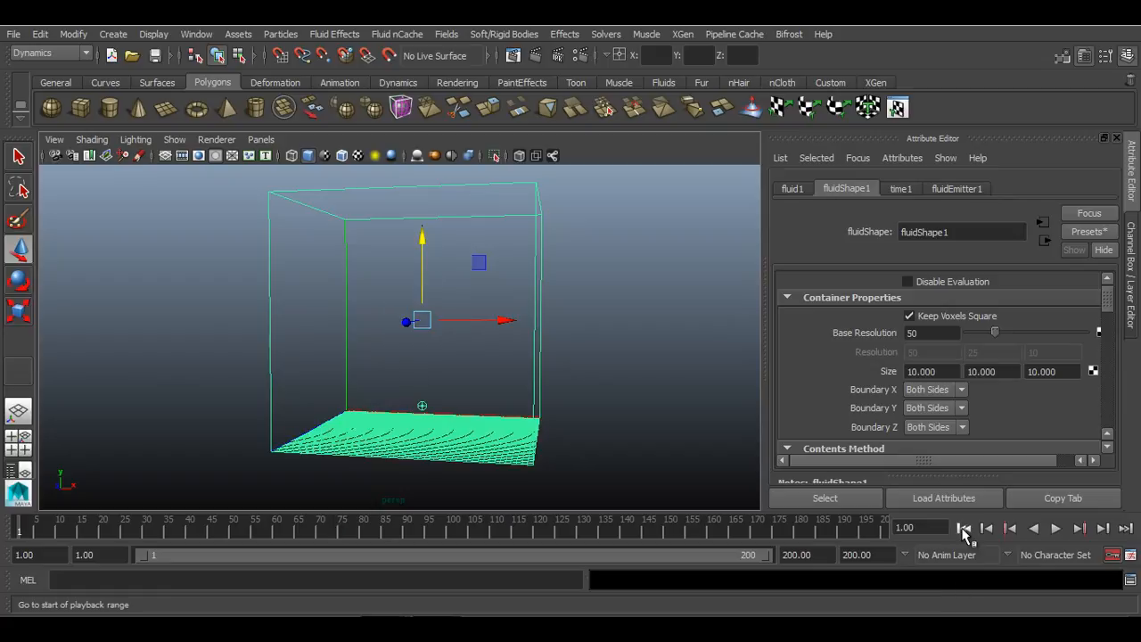
click(1057, 528)
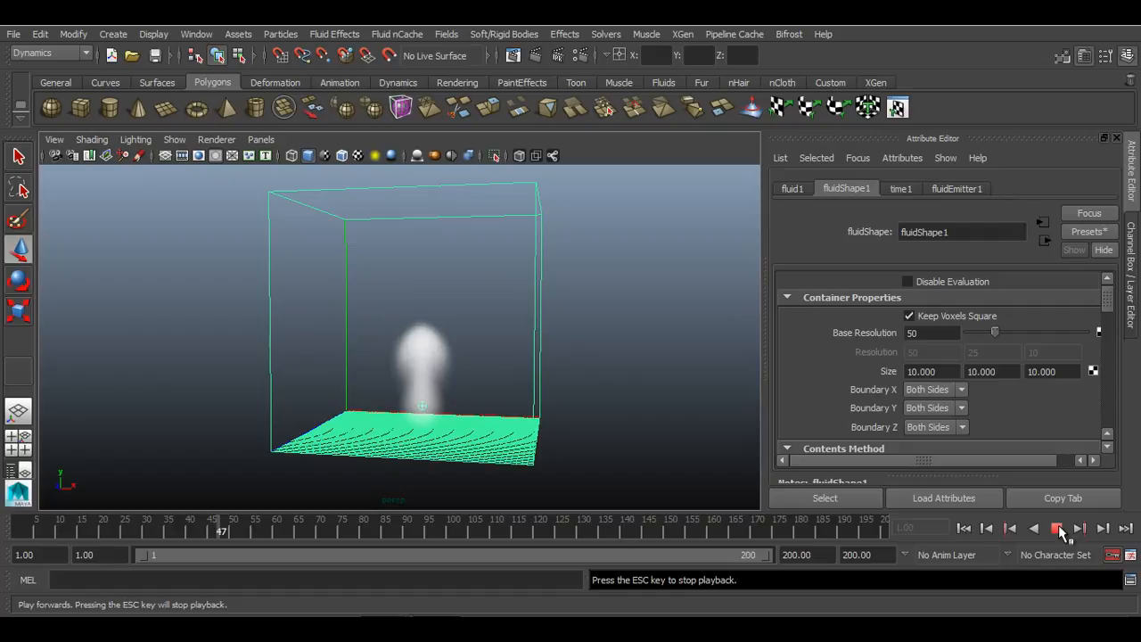
click(1057, 529)
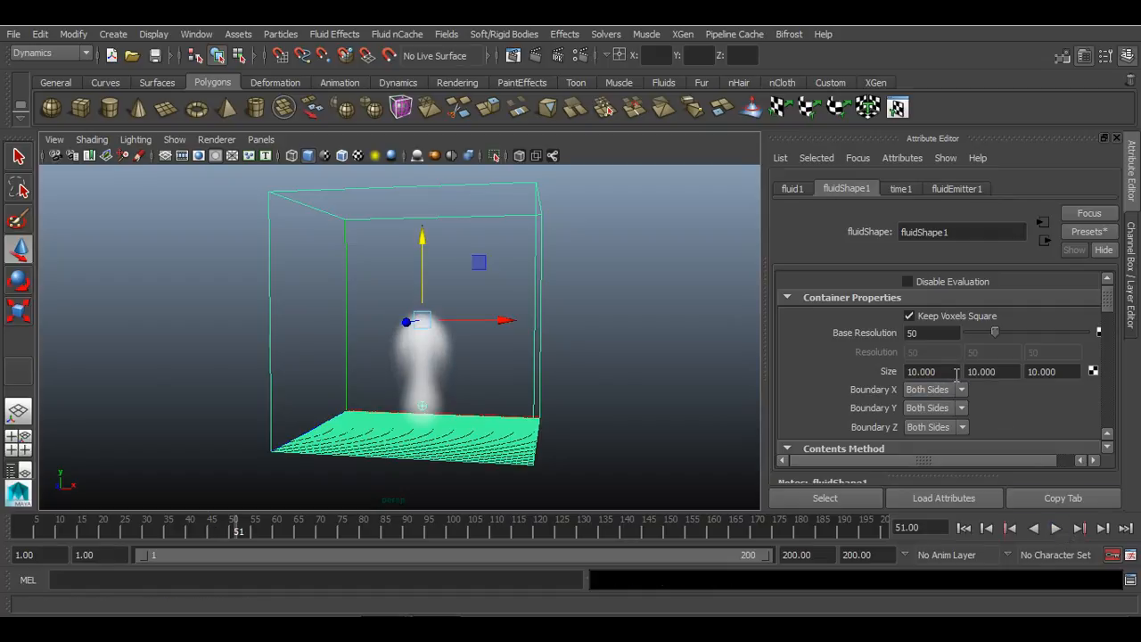
- Try scaling the container to about 1.09 along X with the Scale tool, then undo the scaling
drag(956, 374, 846, 381)
drag(1004, 375, 966, 375)
click(1050, 379)
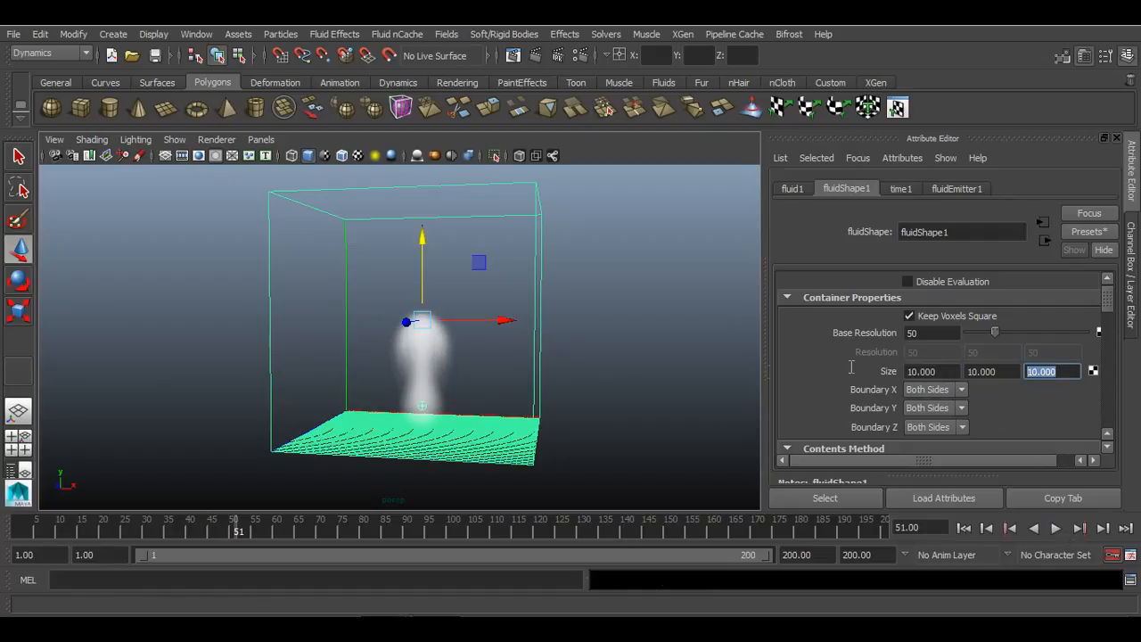
key(r)
mouse_move(497, 321)
mouse_down()
mouse_move(568, 321)
mouse_move(492, 324)
mouse_move(503, 331)
mouse_up()
key(ctrl+z)
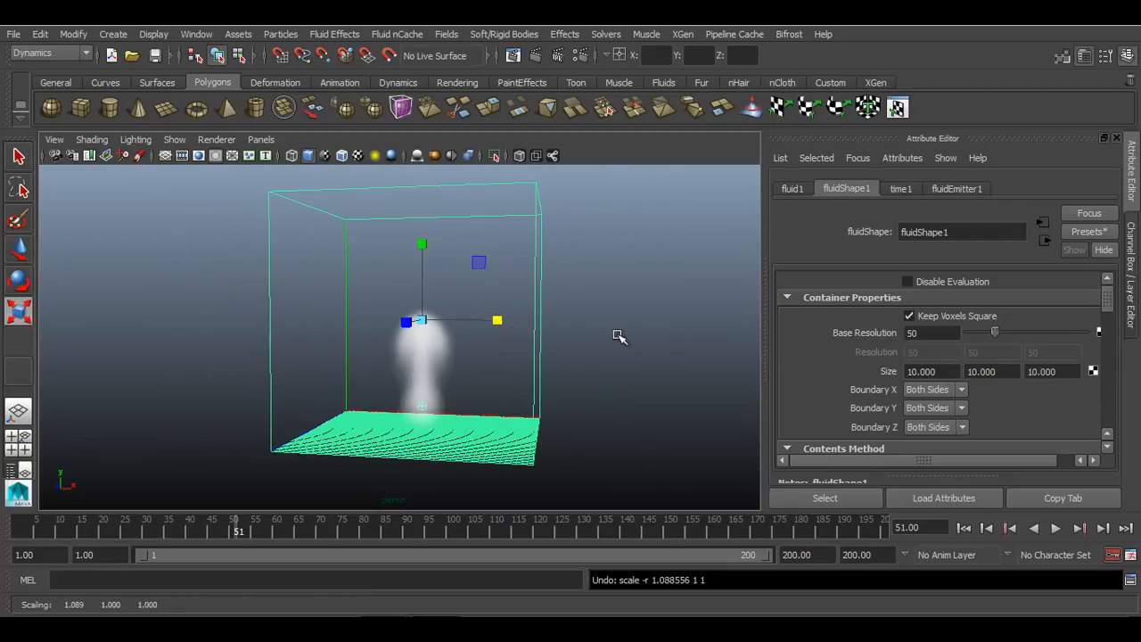
- Set the container's Size to 20, 15 and 40 in X, Y and Z
click(949, 372)
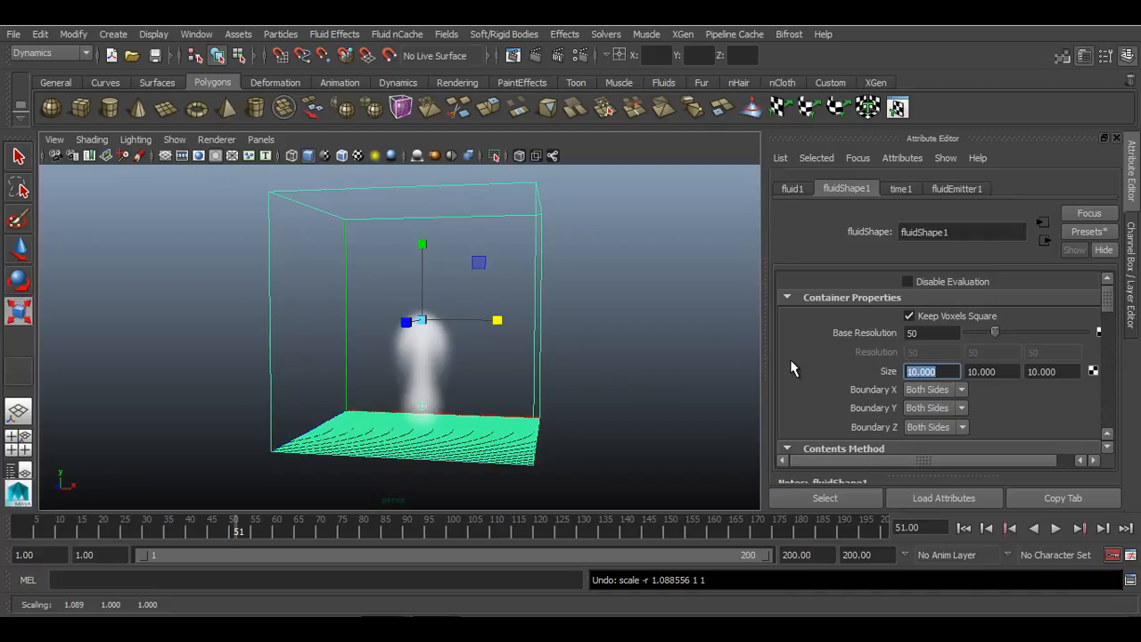
text(20)
key(Return)
key(Tab)
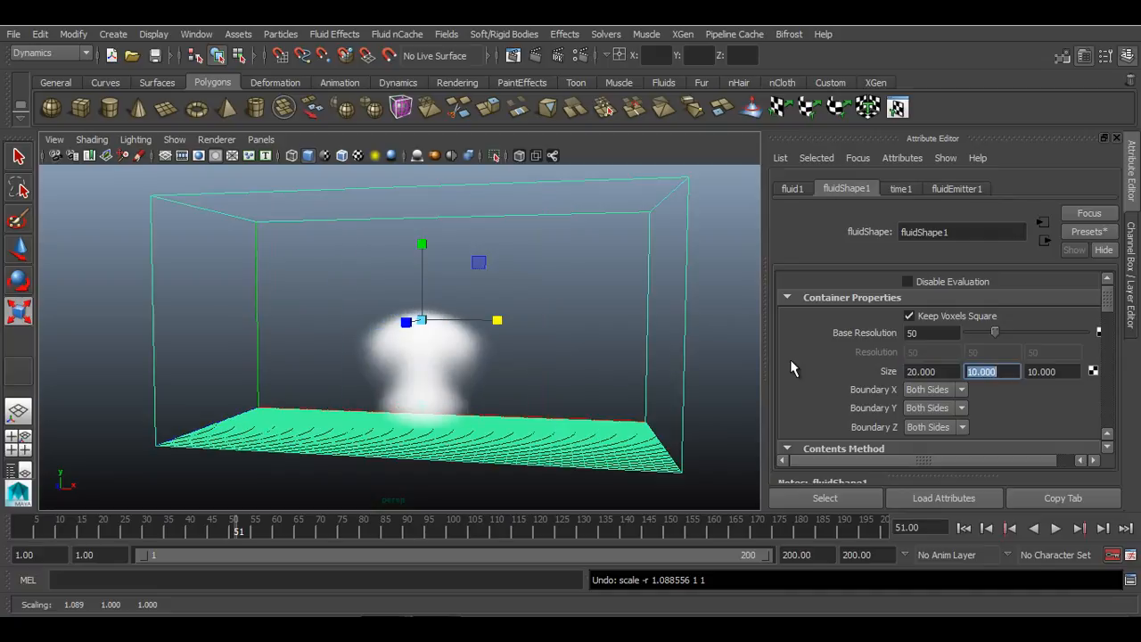
text(15)
key(Return)
key(Tab)
text(40)
key(Return)
scroll(522, 374, down, 3)
alt+drag(522, 373, 431, 408)
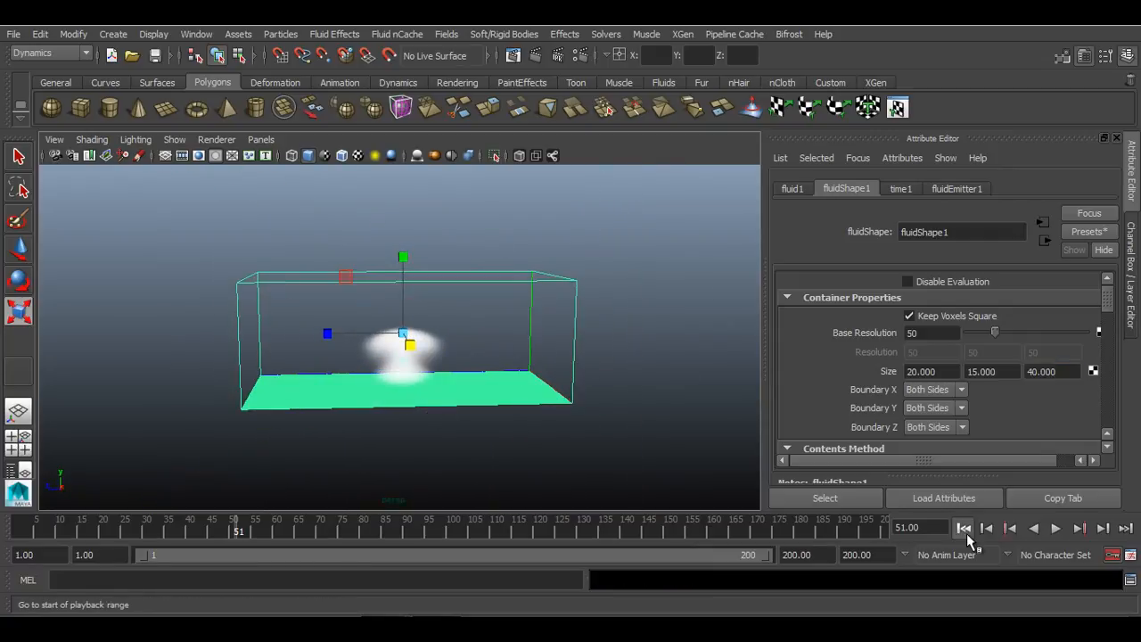
- Play the simulation in the enlarged container from the first frame, stop at about frame 163 and return to the start
click(964, 529)
click(1062, 530)
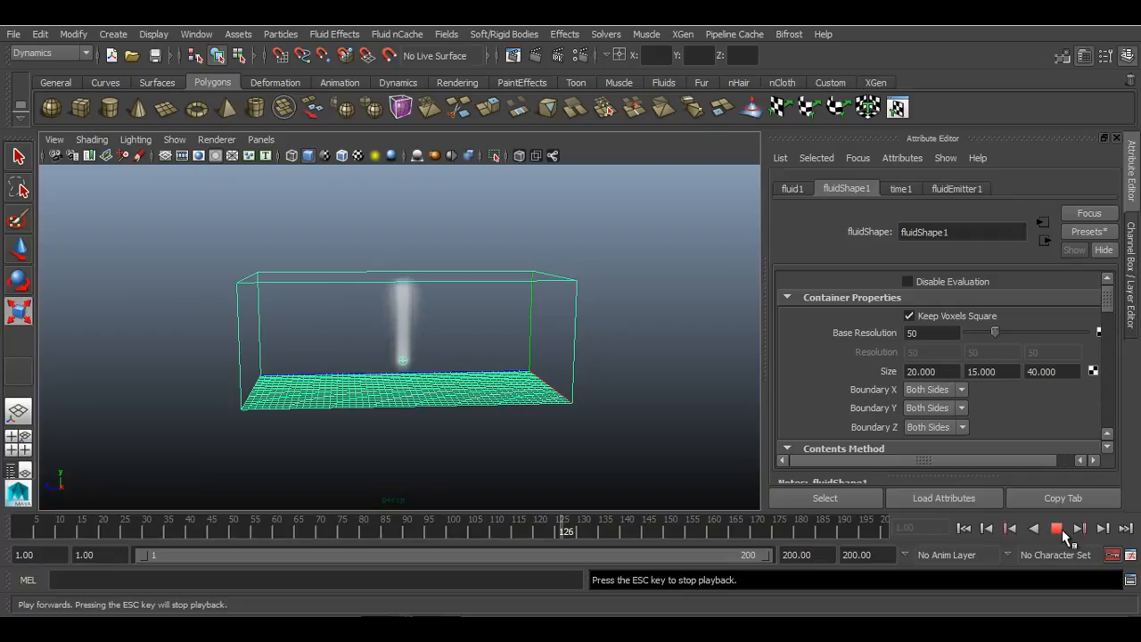
click(1060, 529)
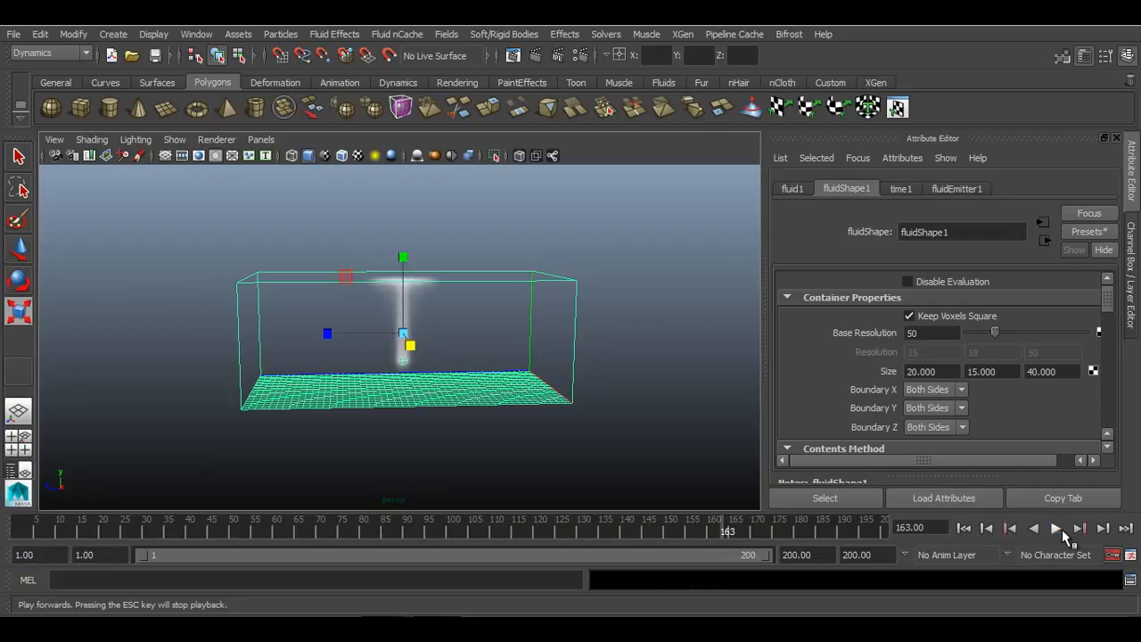
click(964, 528)
- Set the container's Size to 10 in X, Y and Z
click(927, 371)
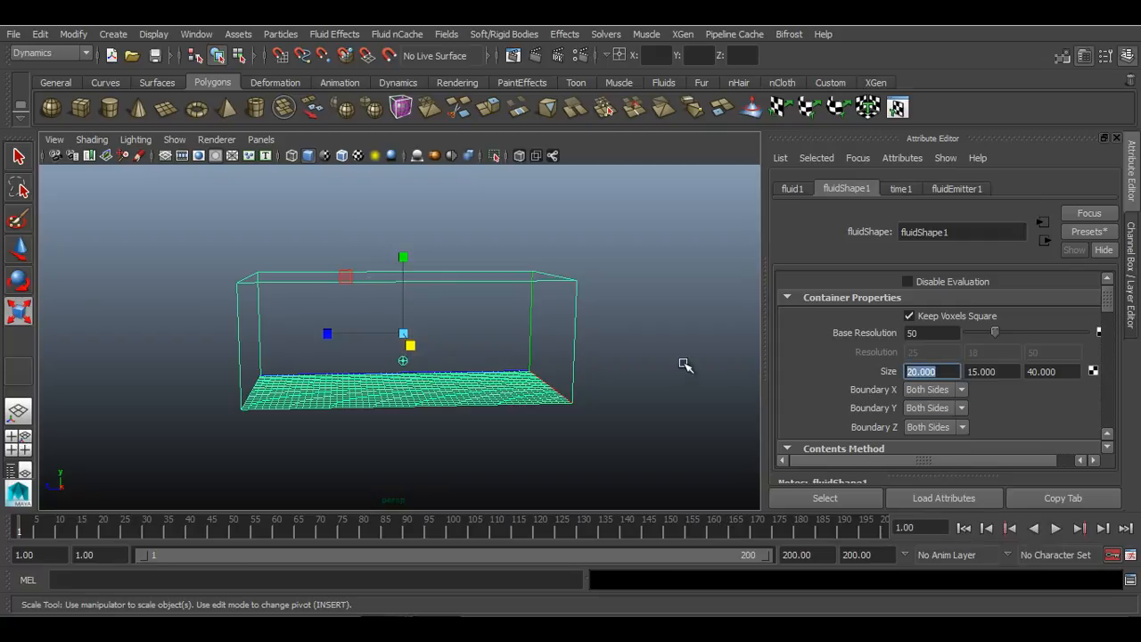
text(10)
key(Tab)
text(10)
key(Tab)
text(10)
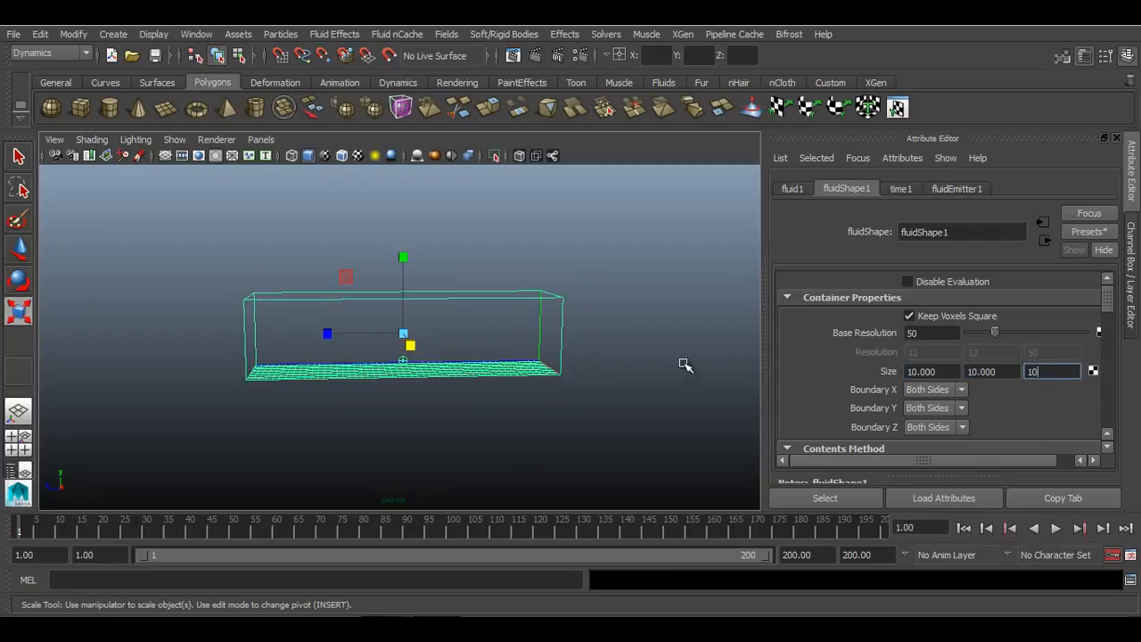
key(Return)
alt+right_drag(538, 393, 559, 448)
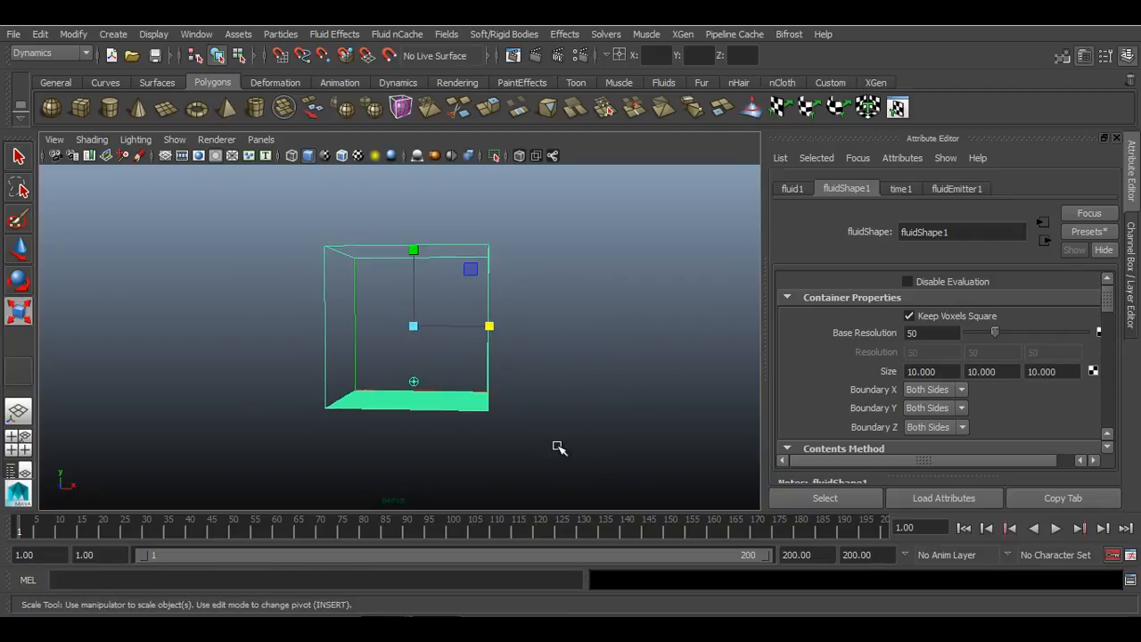
- Play the simulation with closed boundaries on all axes and stop it at about frame 114
scroll(792, 383, down, 2)
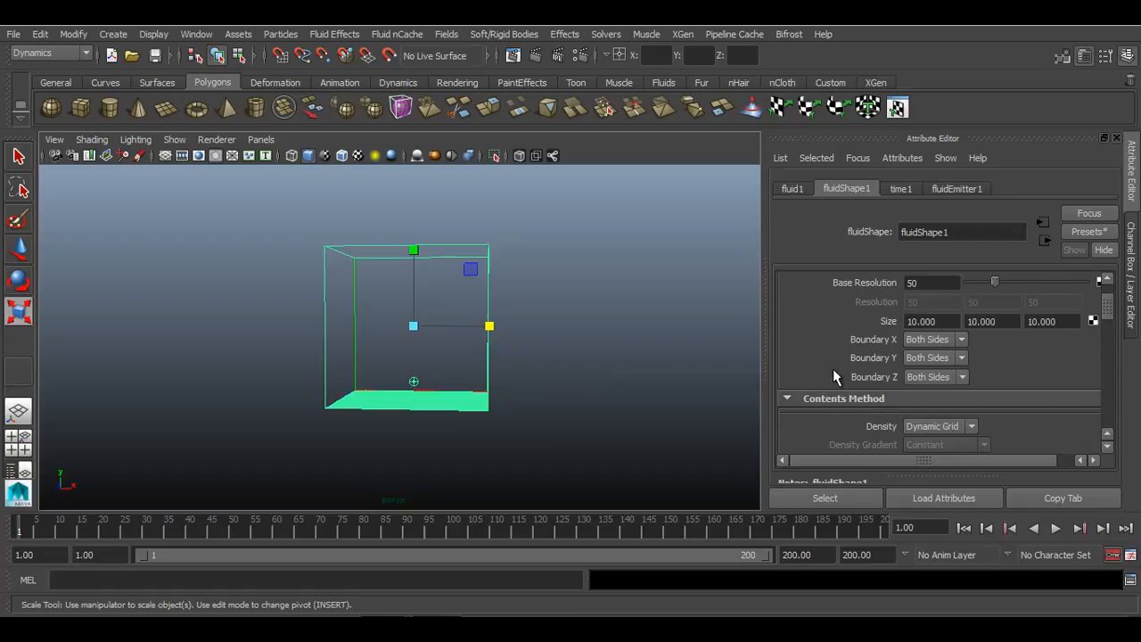
alt+right_drag(535, 362, 570, 402)
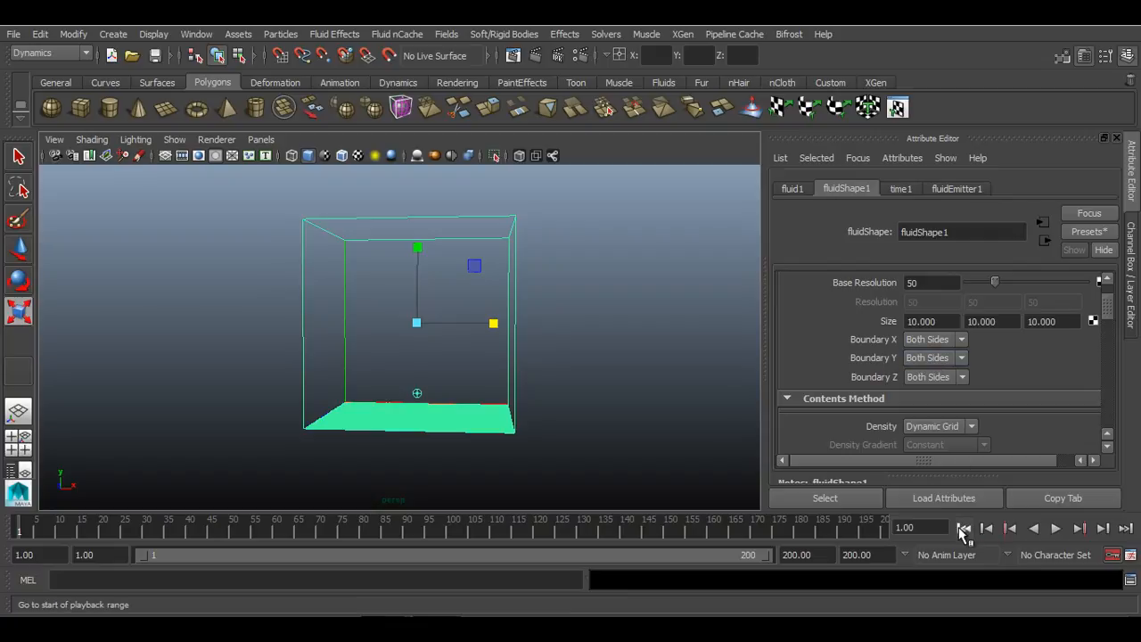
click(1058, 529)
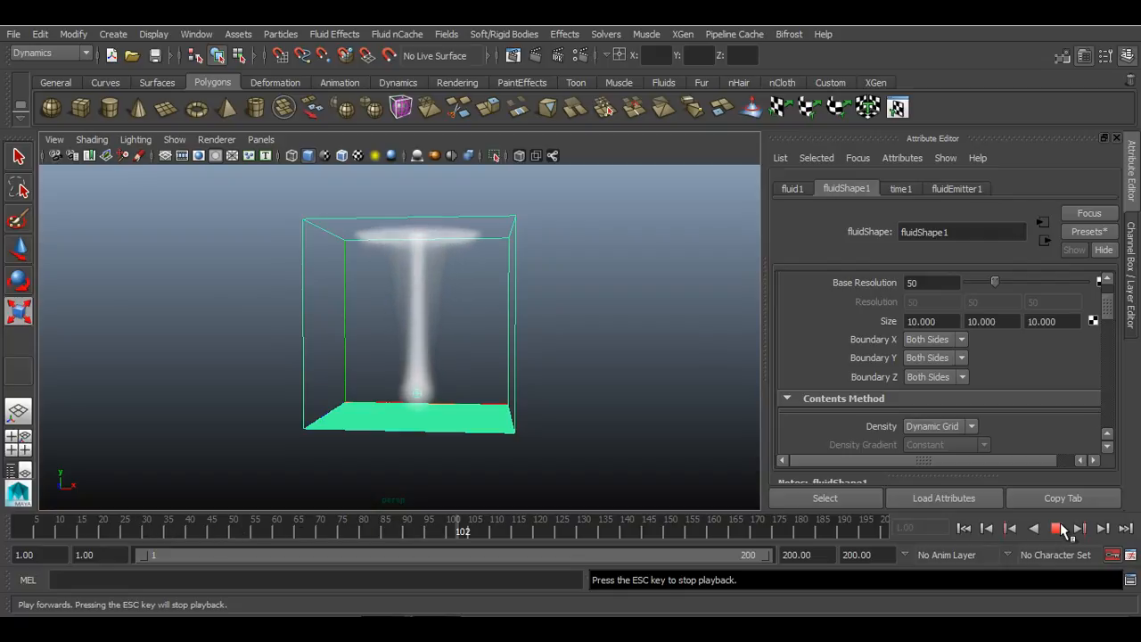
click(1060, 528)
- Set the container's Boundary Y to None, then simulate from the first frame and stop at about frame 185
click(932, 358)
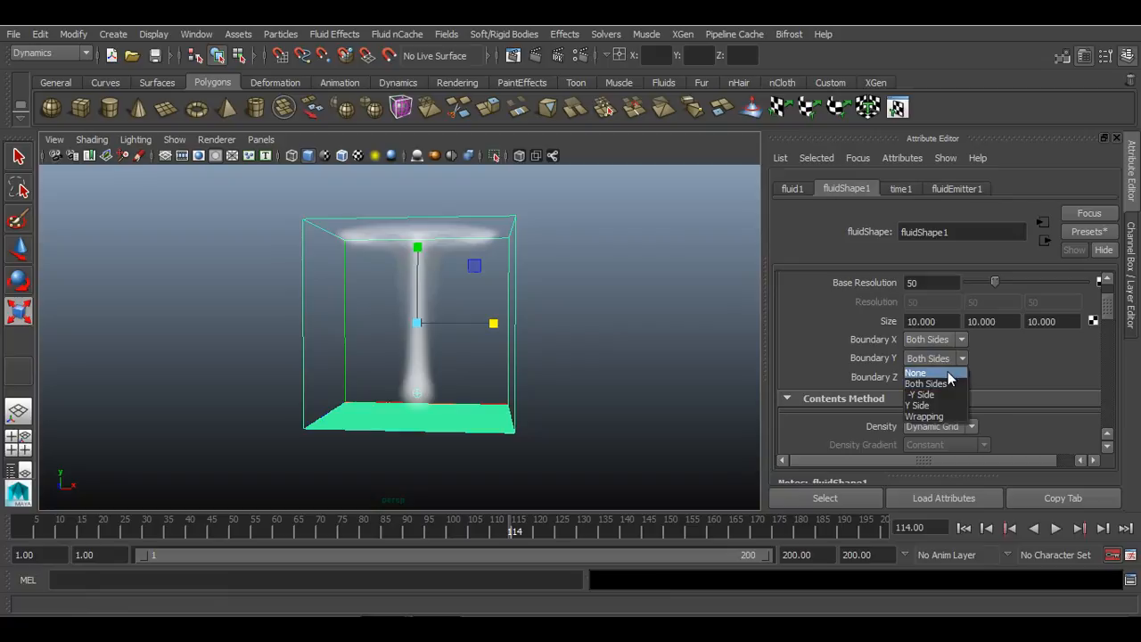
click(918, 359)
click(964, 528)
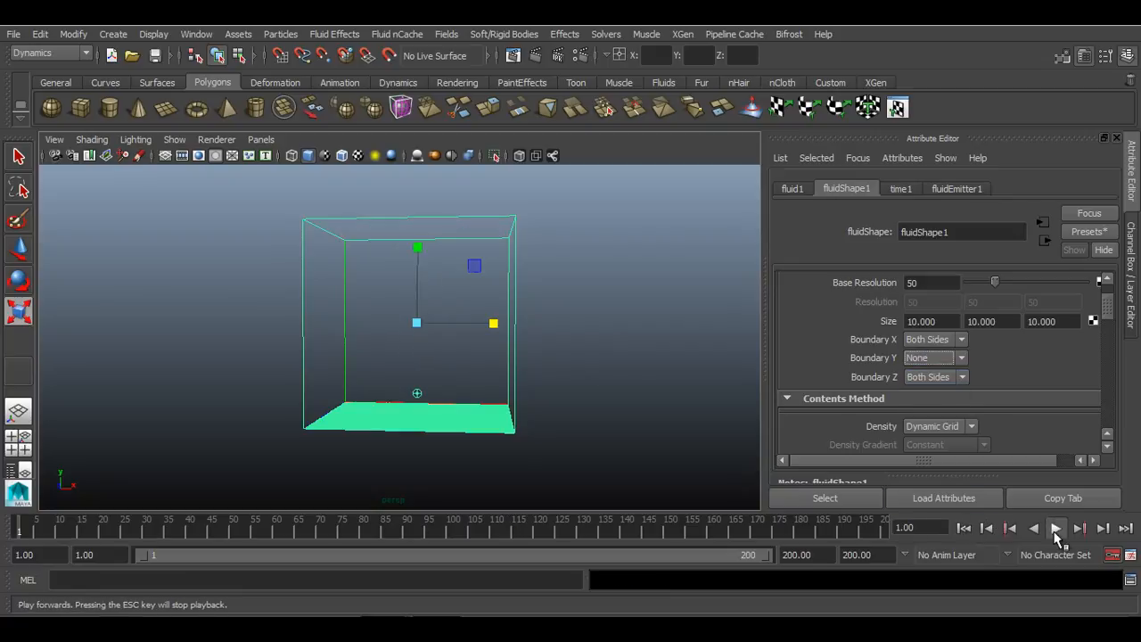
click(1056, 527)
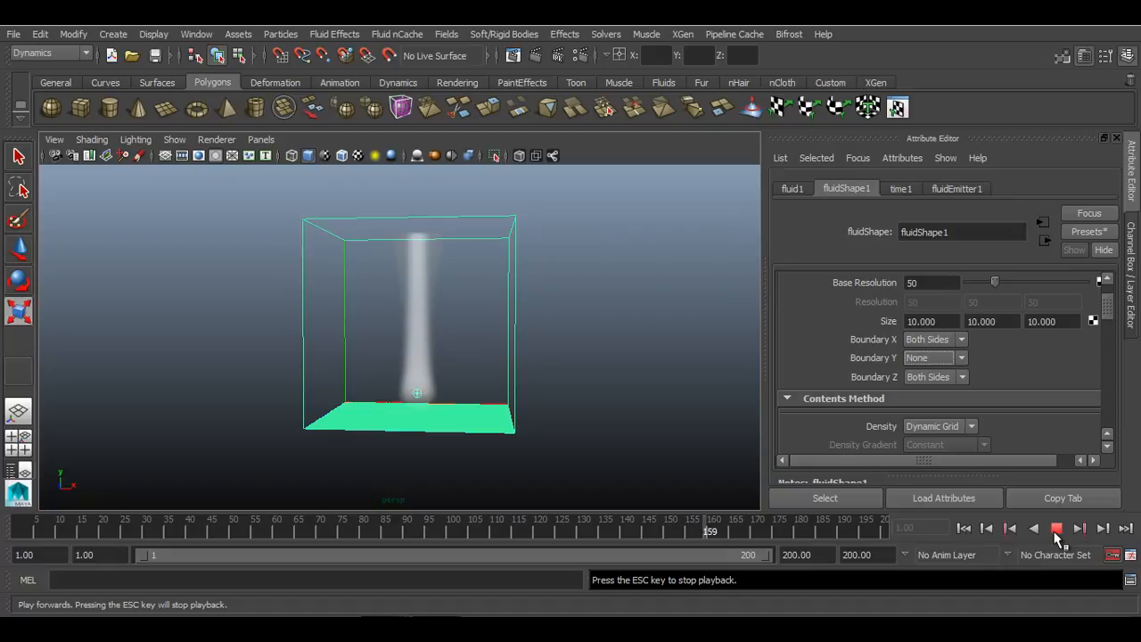
click(1057, 530)
- Set the container's Boundary Y back to Both Sides
click(957, 360)
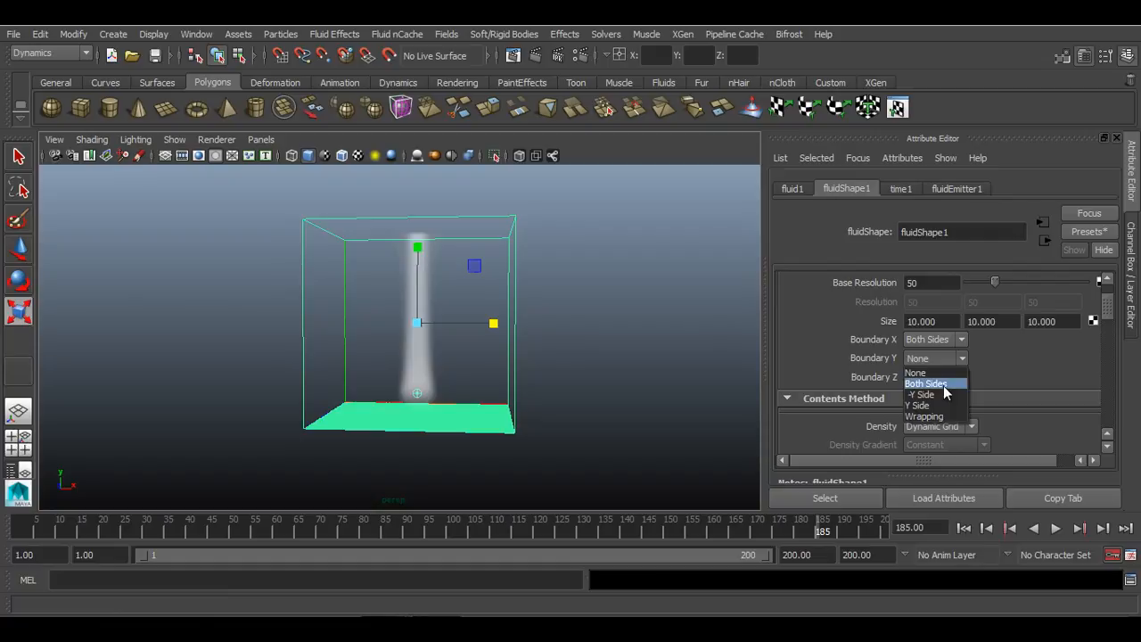
click(944, 385)
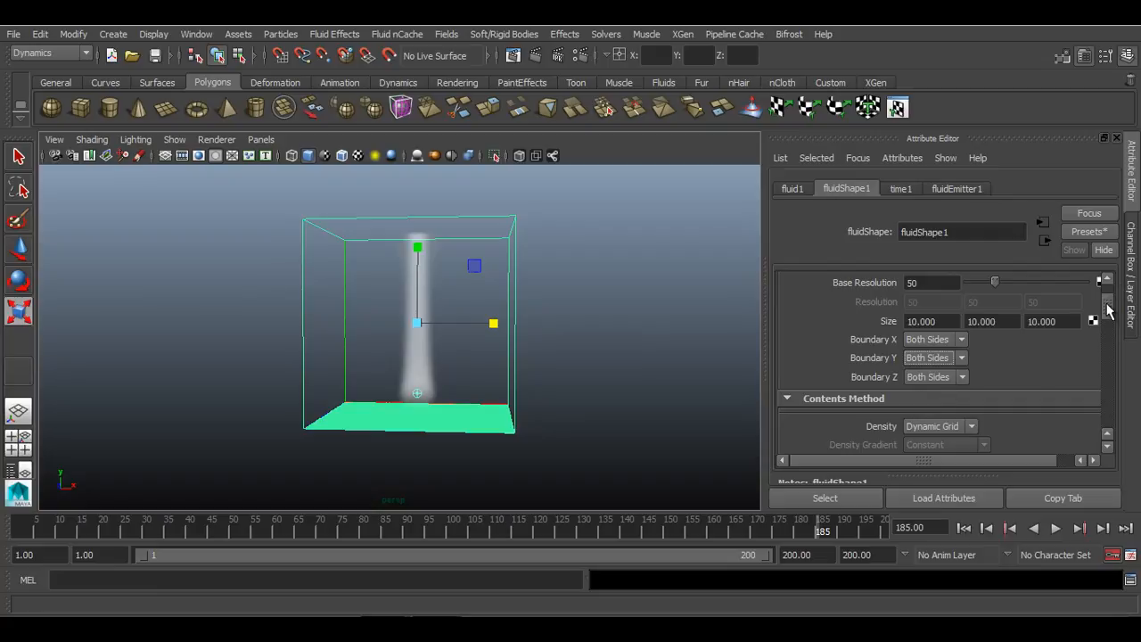
- Set the container's Density contents method to Off(zero), then simulate from the first frame and stop at about frame 62
drag(1110, 309, 1110, 326)
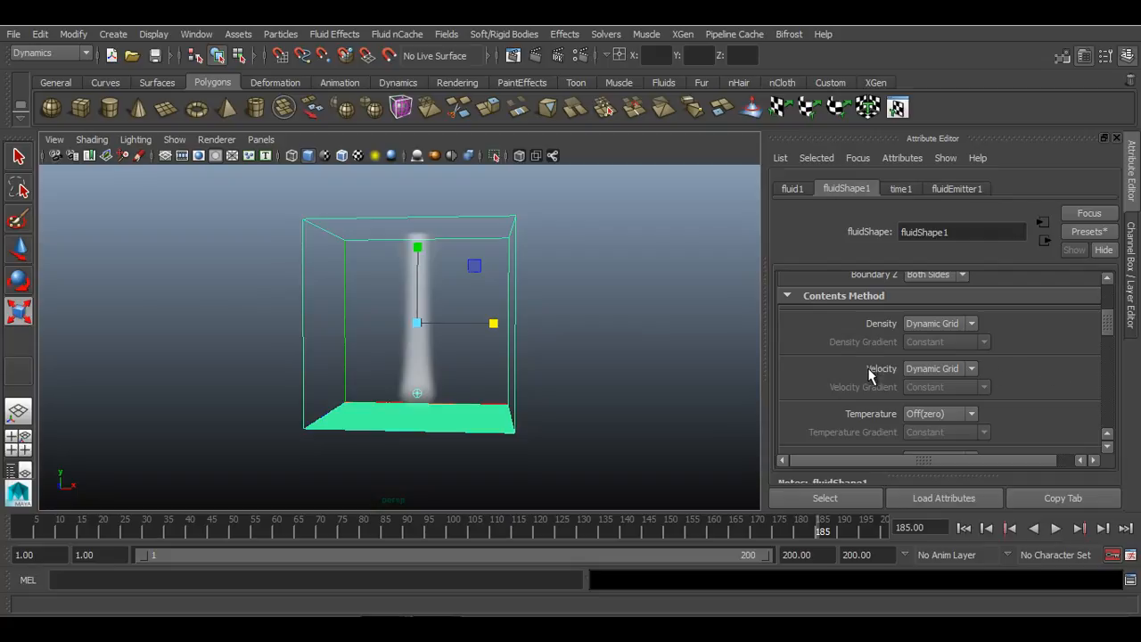
scroll(870, 416, down, 2)
scroll(869, 417, down, 2)
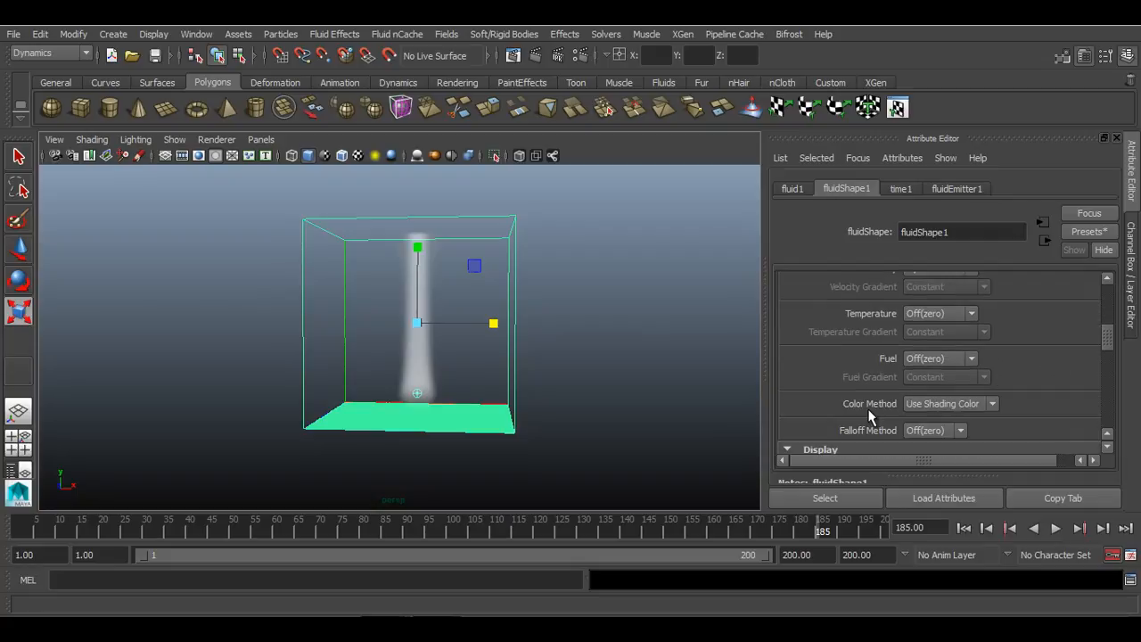
scroll(870, 417, up, 6)
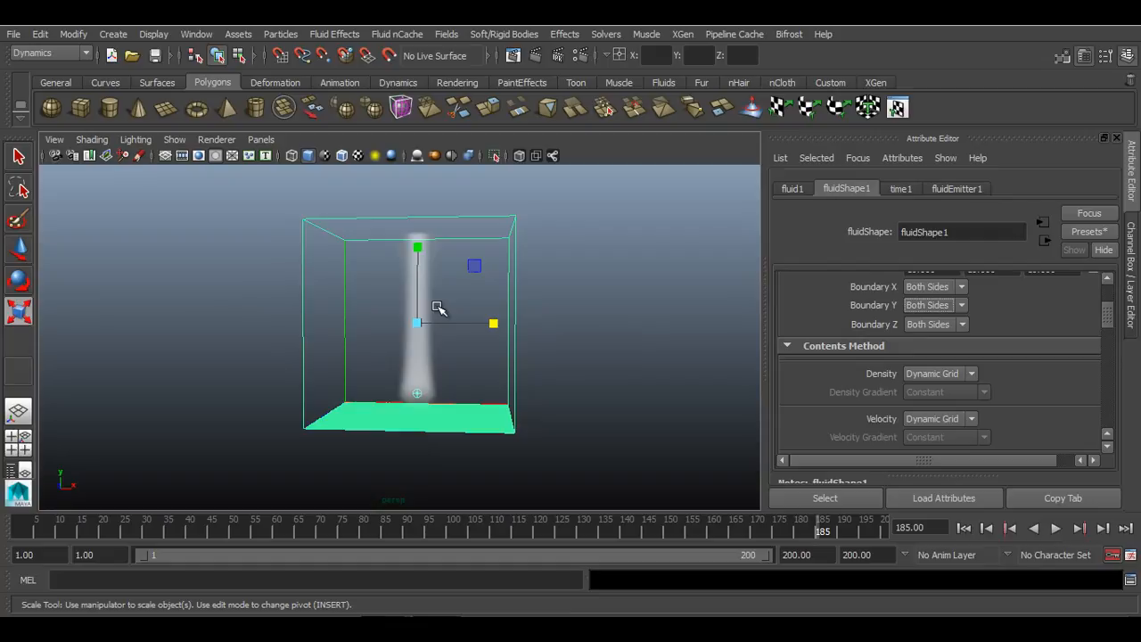
click(945, 374)
click(950, 389)
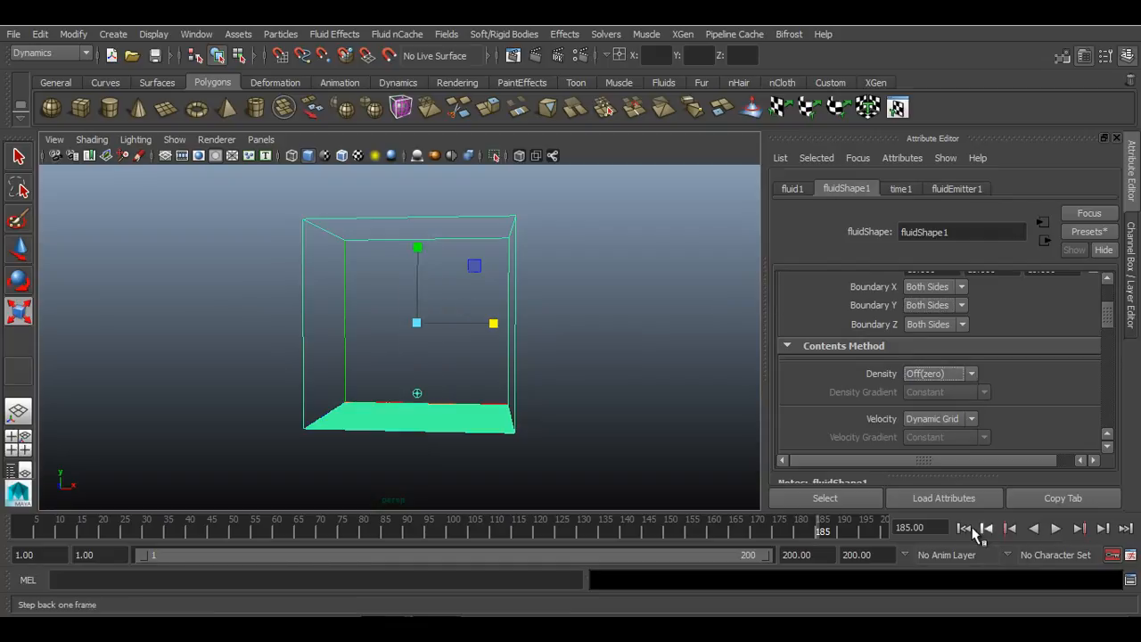
click(964, 528)
click(1056, 528)
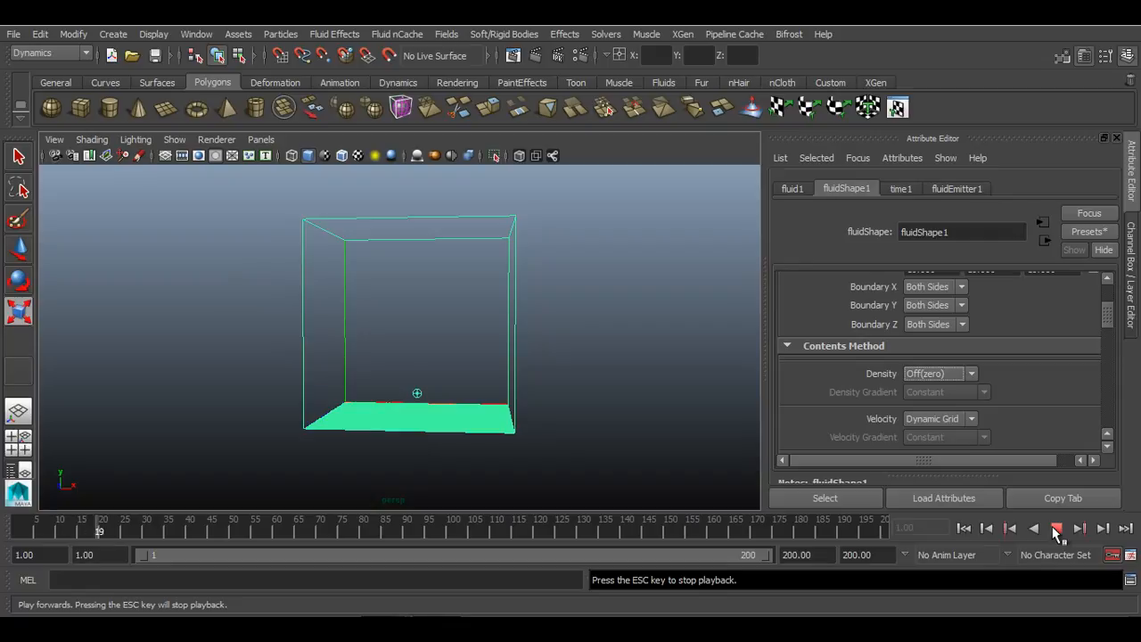
click(1056, 529)
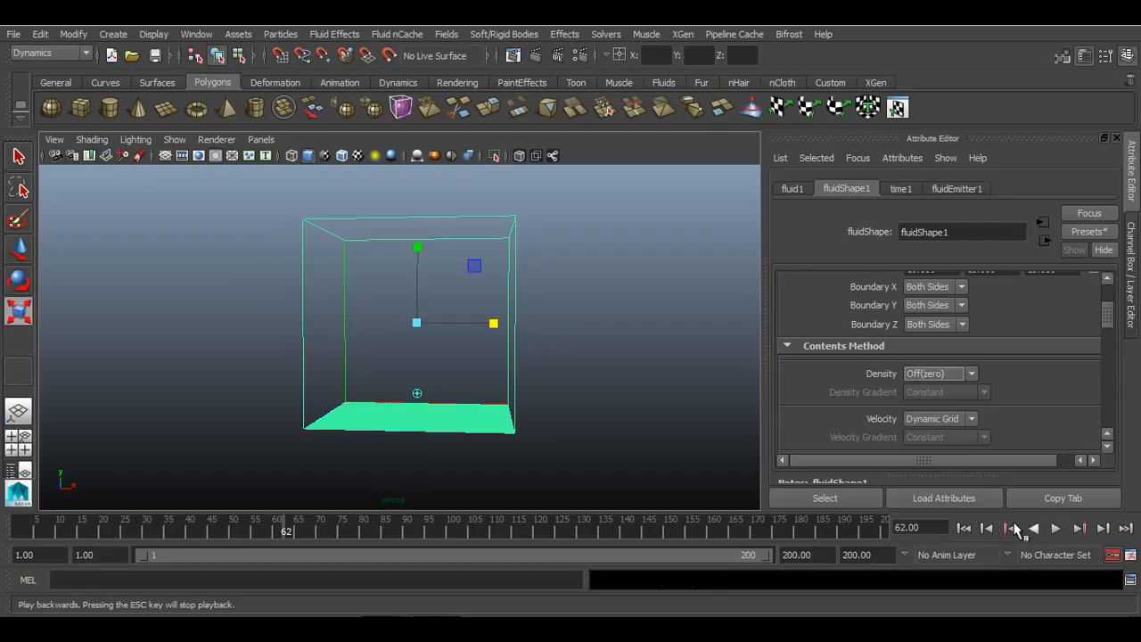
- Set the Density contents method to Static Grid, then simulate from the first frame and stop at about frame 163
click(964, 528)
click(938, 375)
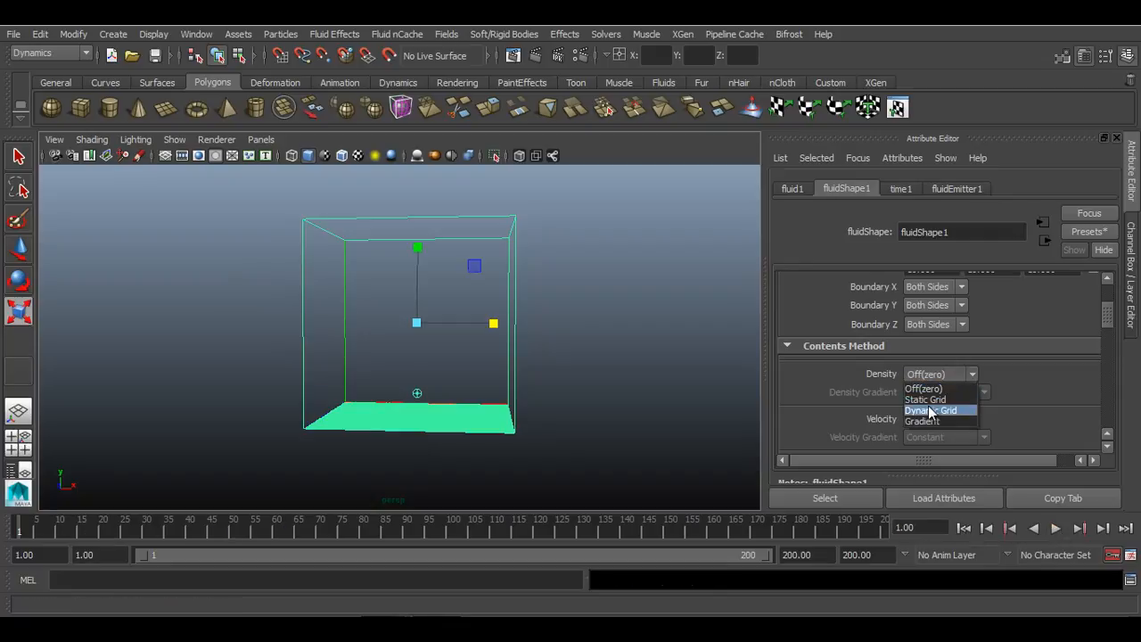
click(931, 412)
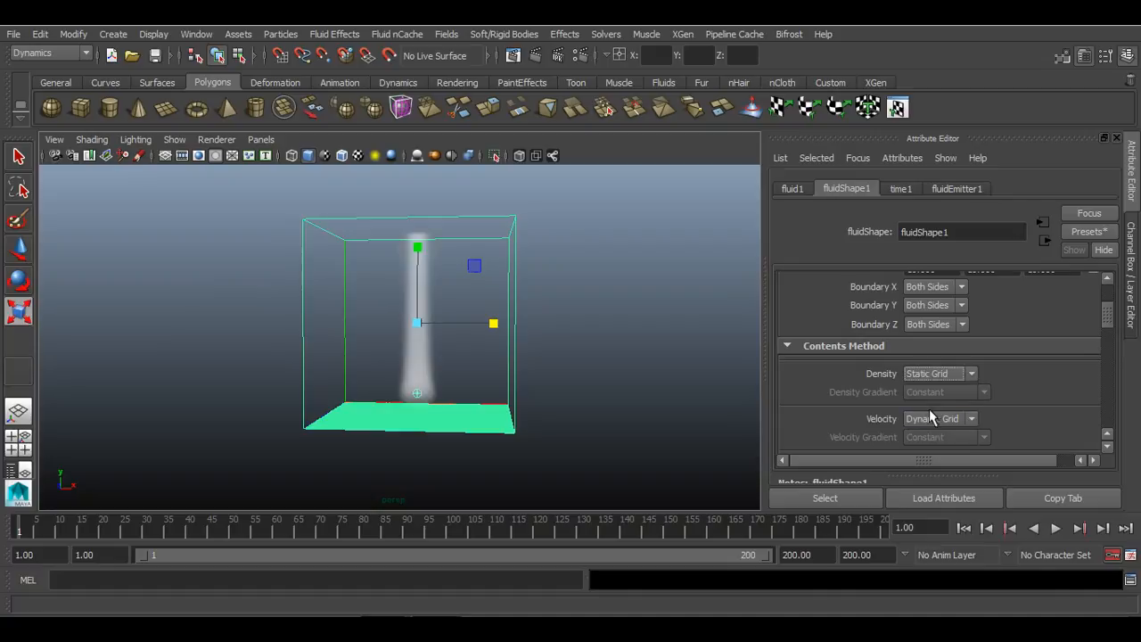
click(964, 528)
click(1056, 528)
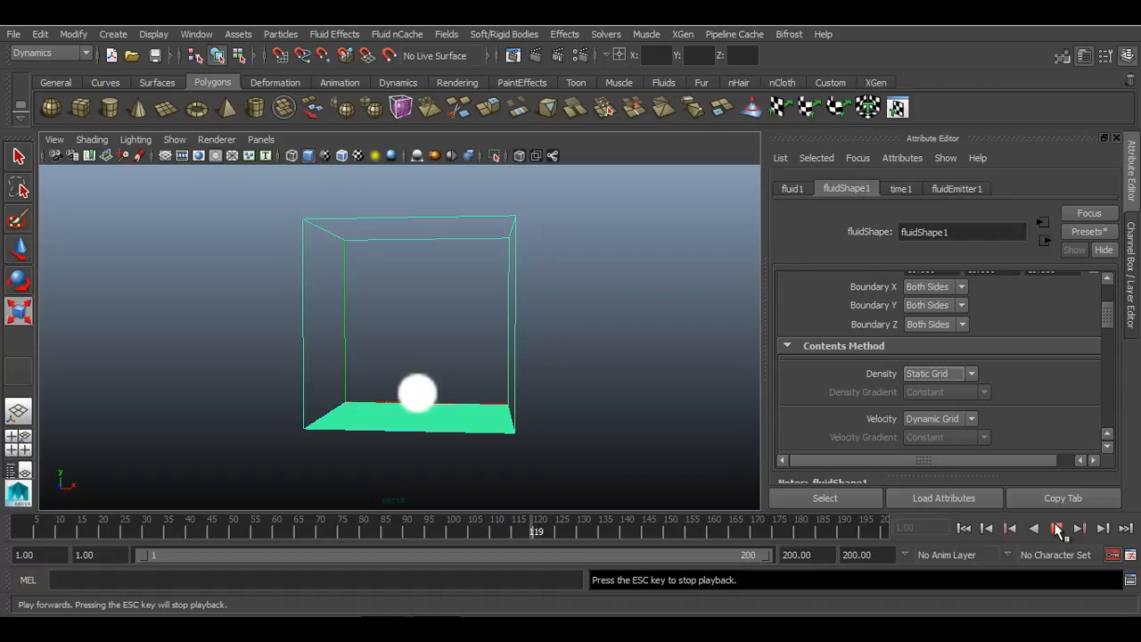
click(1057, 529)
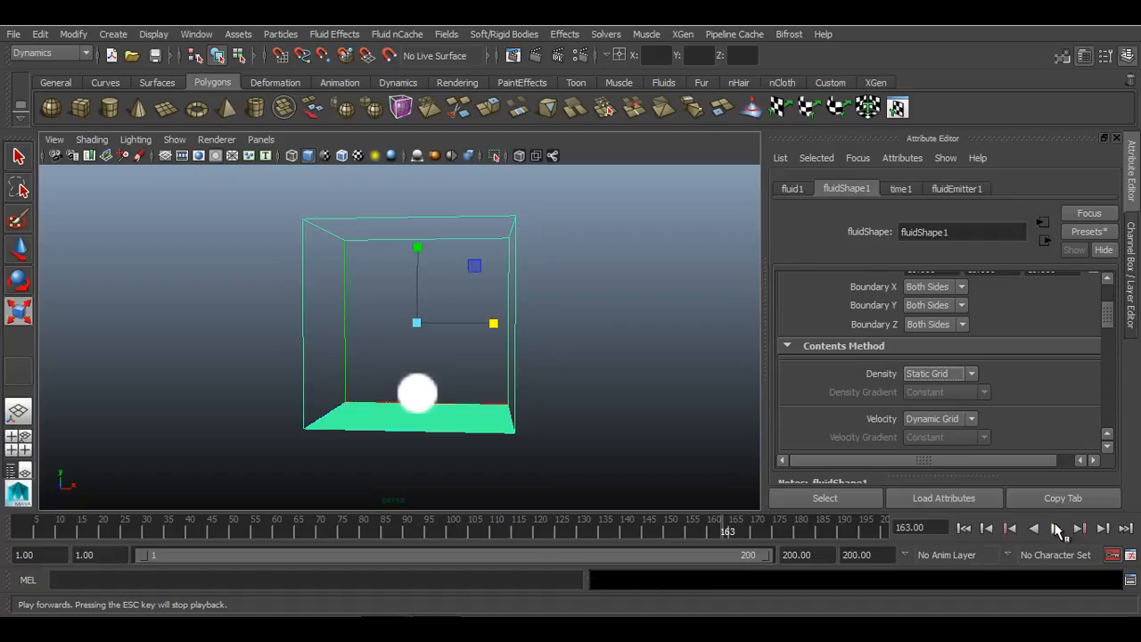
- Set the container's Density contents method to Gradient, then simulate from the first frame and stop shortly after frame 38
click(931, 378)
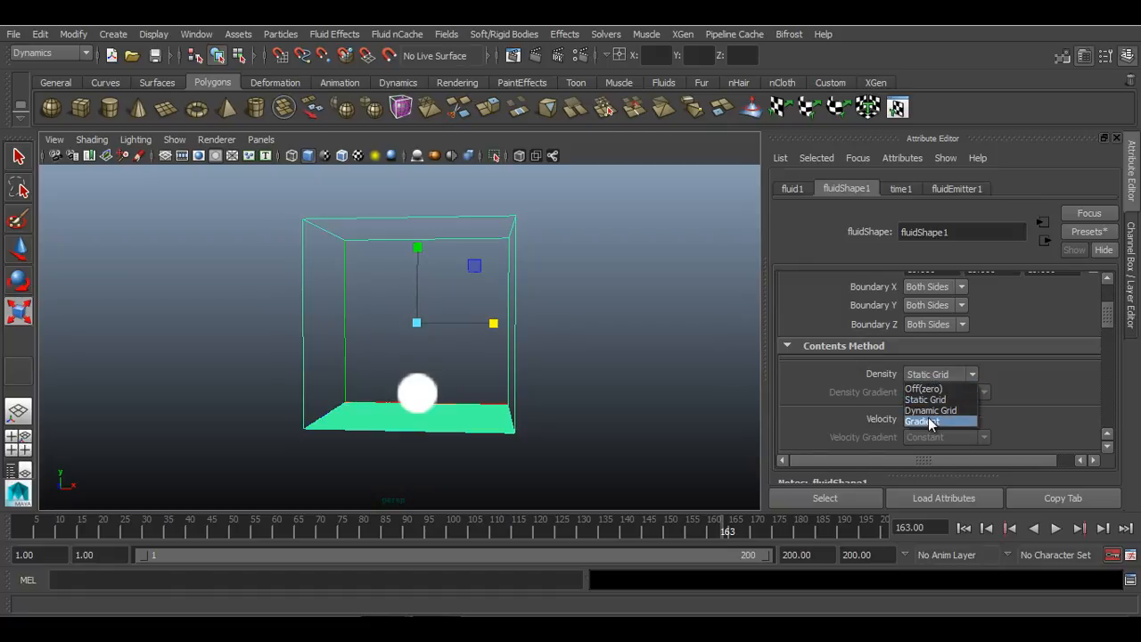
click(928, 421)
alt+drag(611, 400, 677, 398)
click(987, 528)
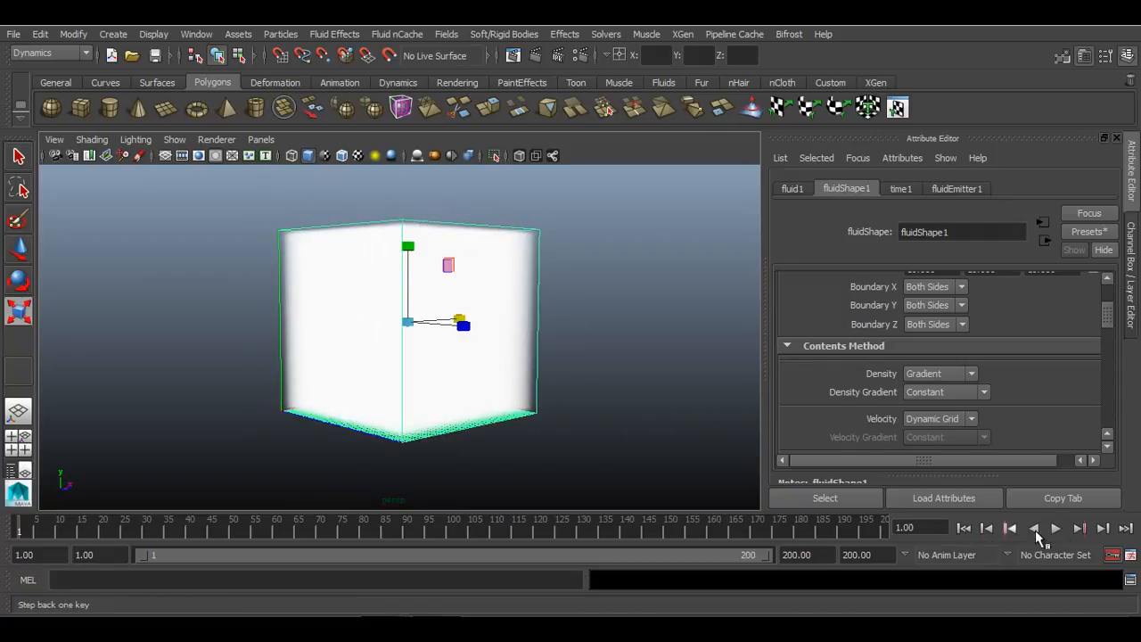
click(1055, 528)
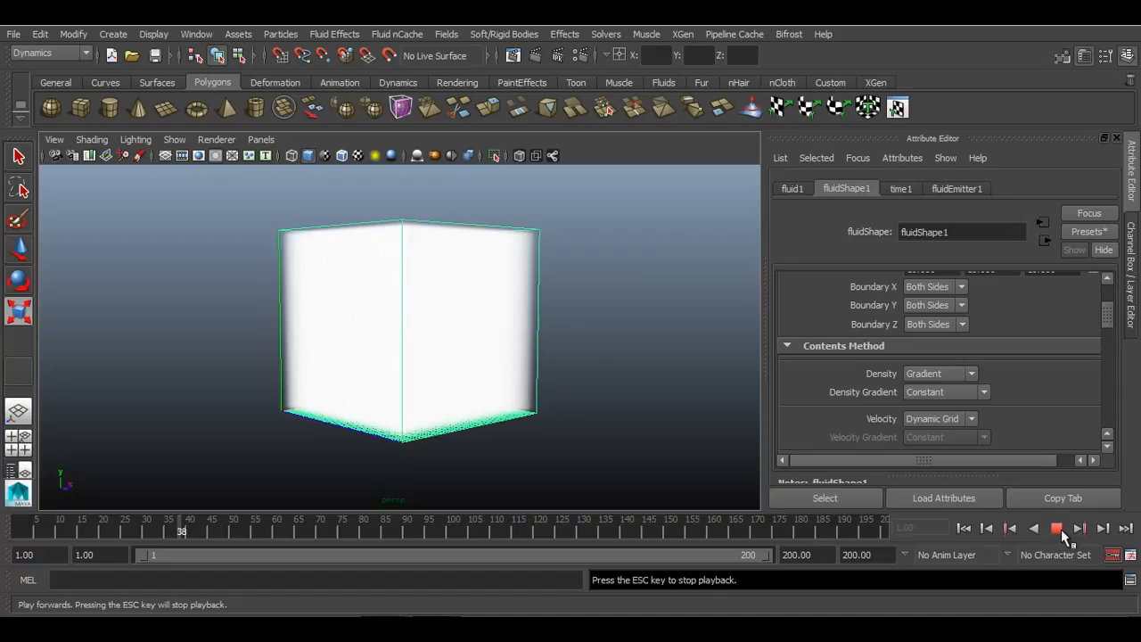
click(1057, 528)
- Set the Density contents method to Dynamic Grid, then simulate from the first frame and stop at about frame 89
click(970, 528)
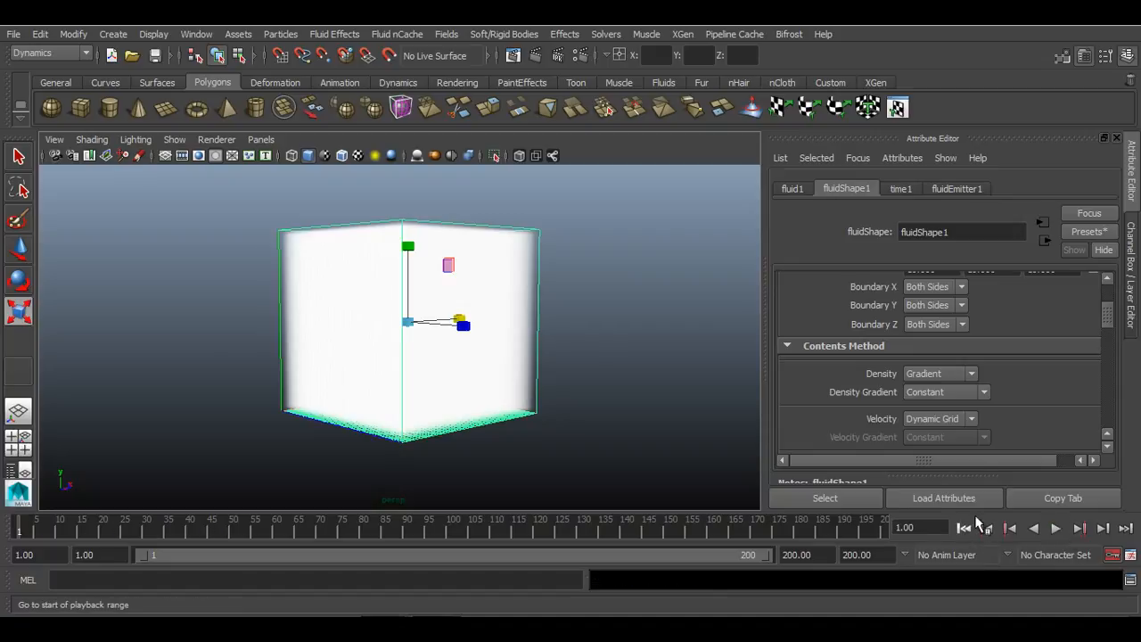
click(952, 373)
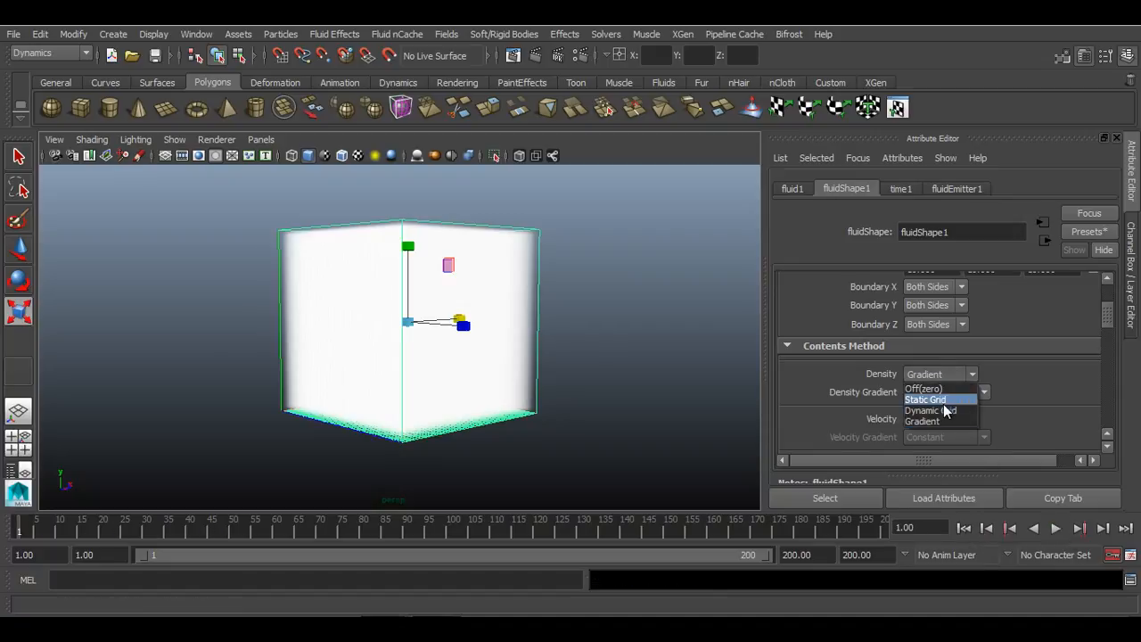
click(943, 407)
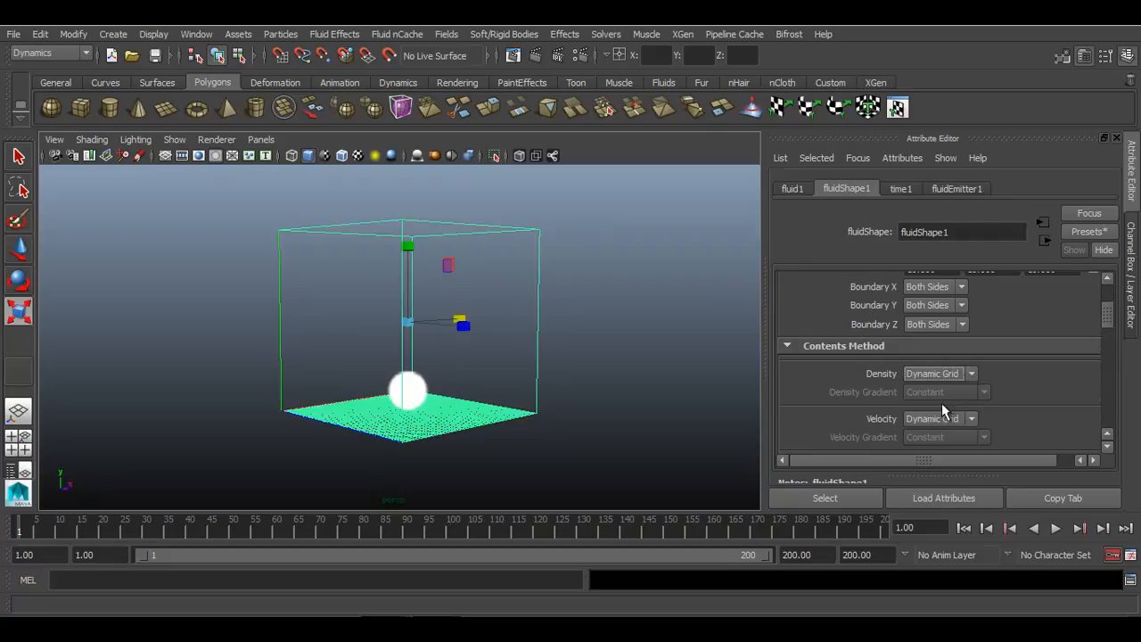
click(1056, 528)
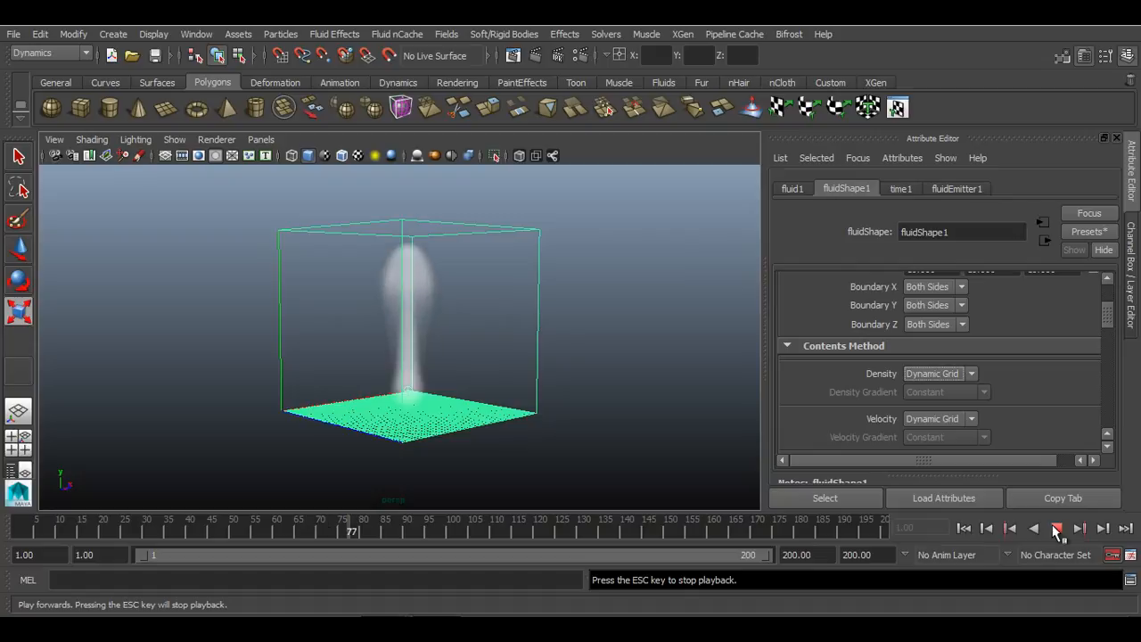
click(1056, 528)
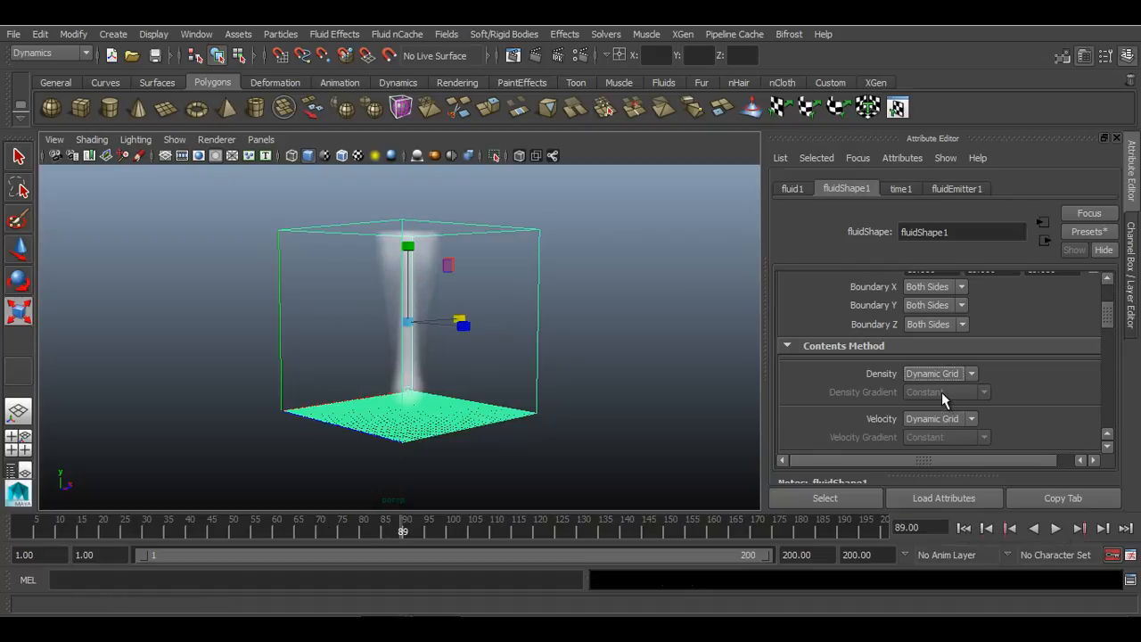
- Expand the Density attributes under the fluid shape's Contents Details
scroll(942, 392, down, 5)
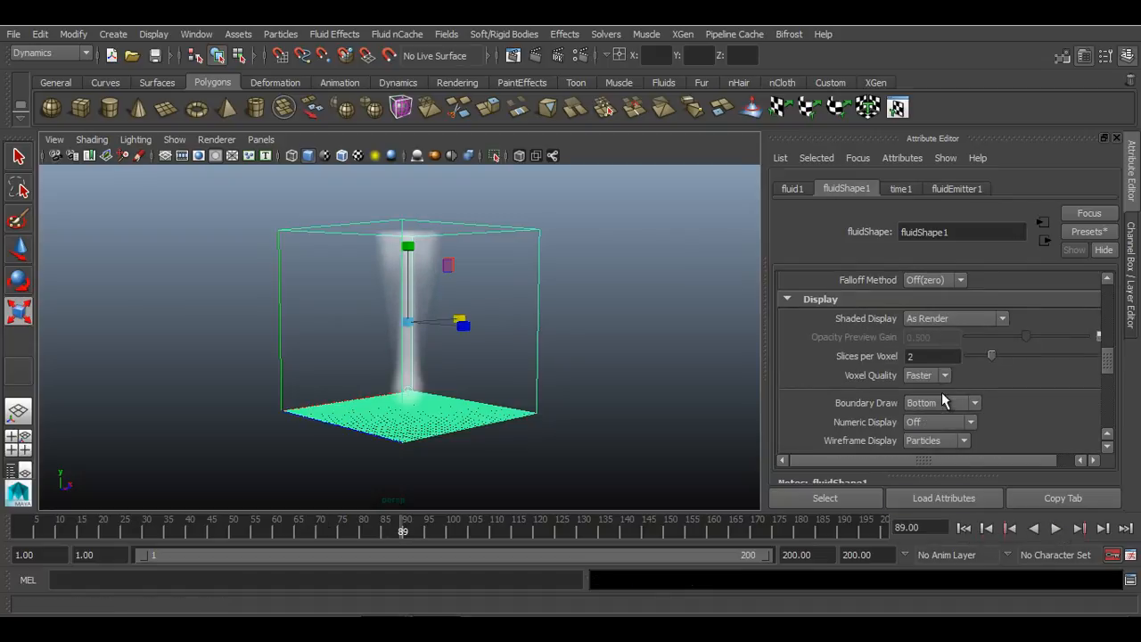
scroll(943, 401, down, 6)
alt+drag(498, 393, 543, 395)
alt+right_drag(543, 395, 607, 411)
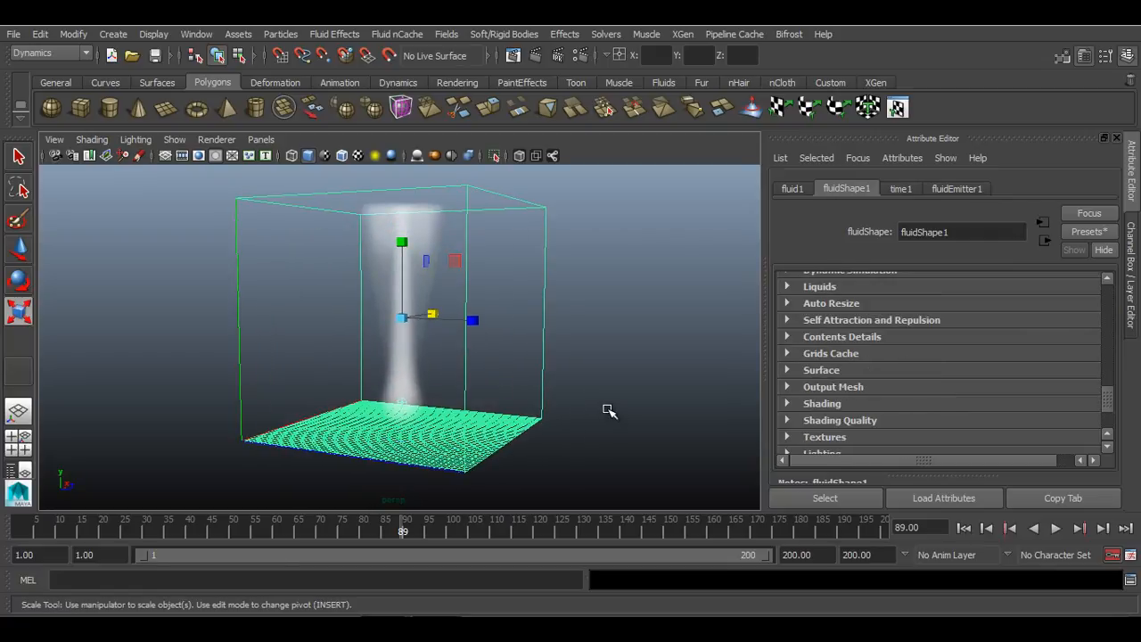
click(841, 337)
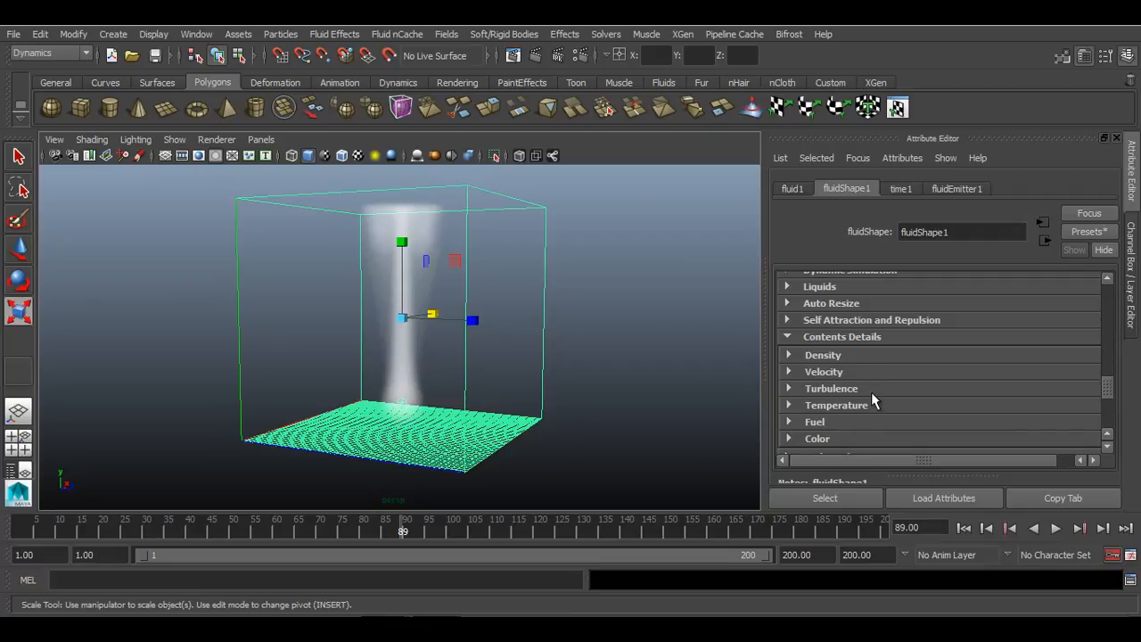
click(857, 356)
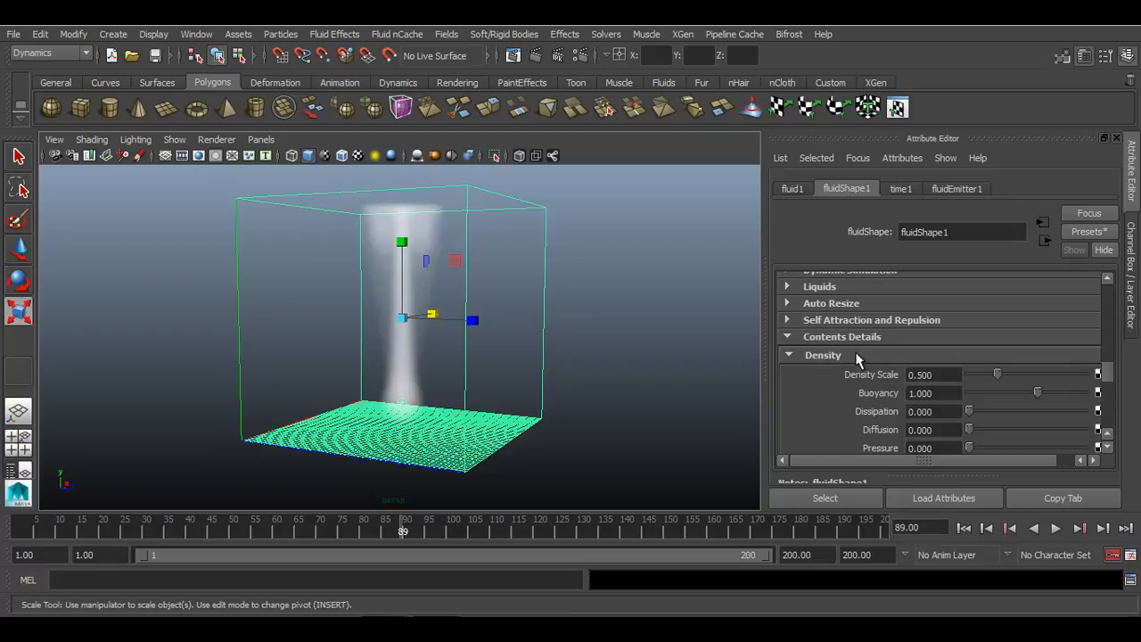
- Set the fluid's Density Scale to 2, then simulate from the first frame and stop at about frame 60
drag(942, 378, 778, 366)
alt+drag(491, 454, 530, 430)
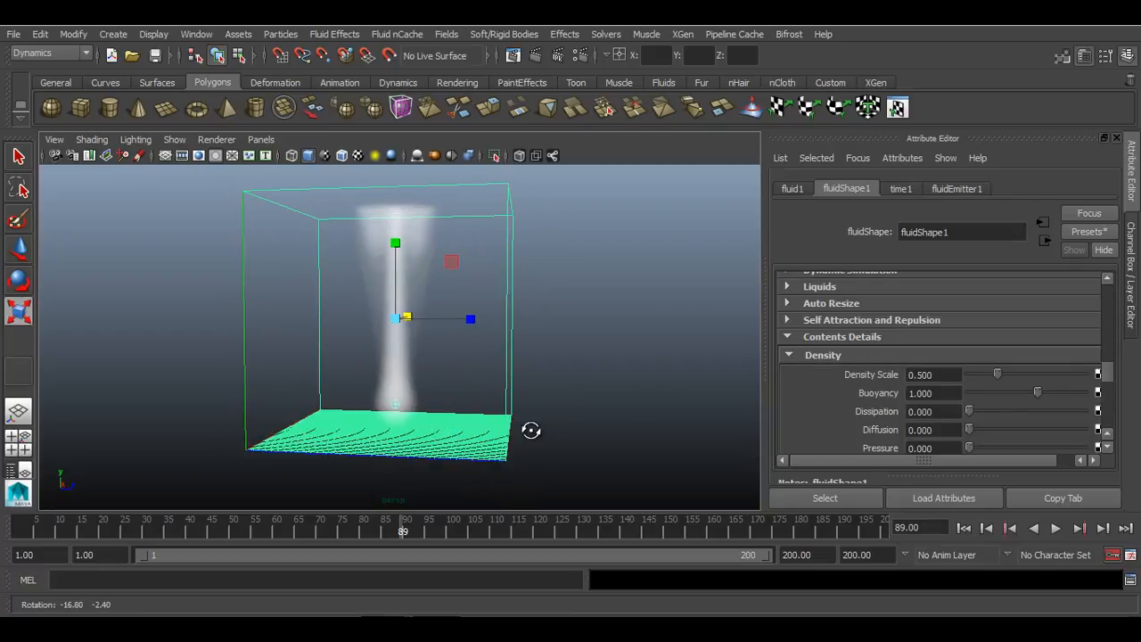
drag(941, 376, 773, 368)
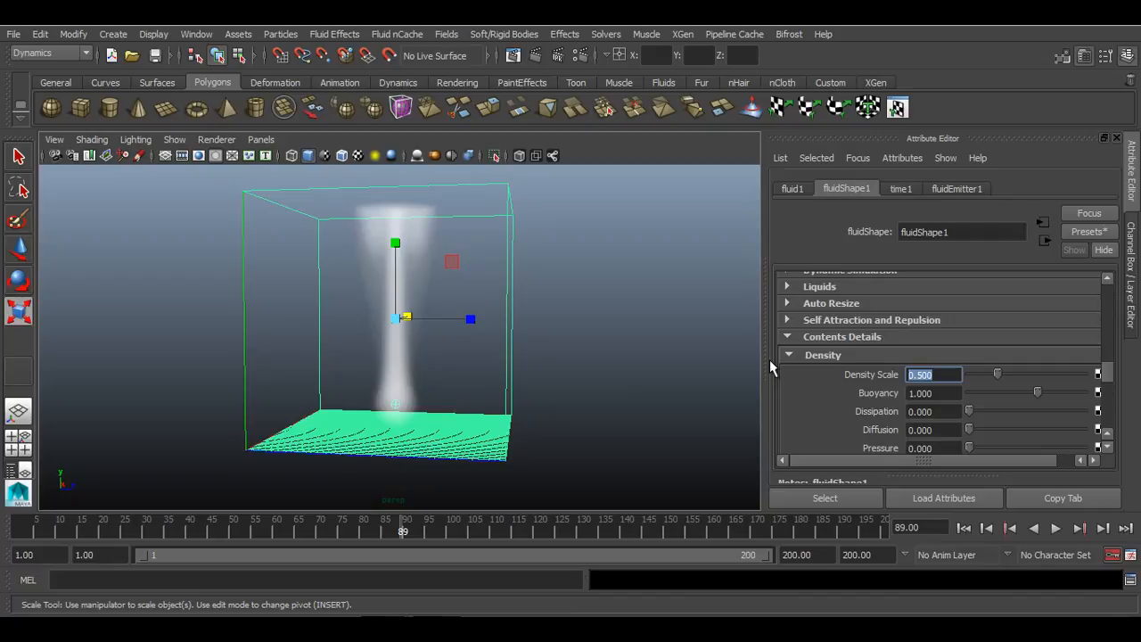
text(2)
key(Return)
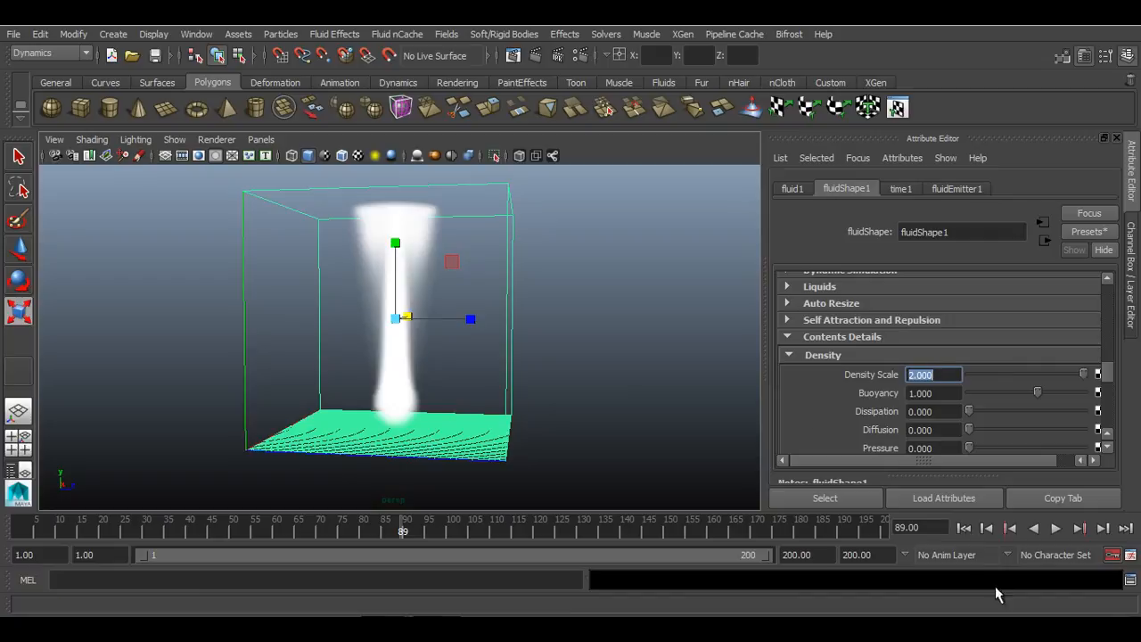
click(964, 528)
click(1056, 528)
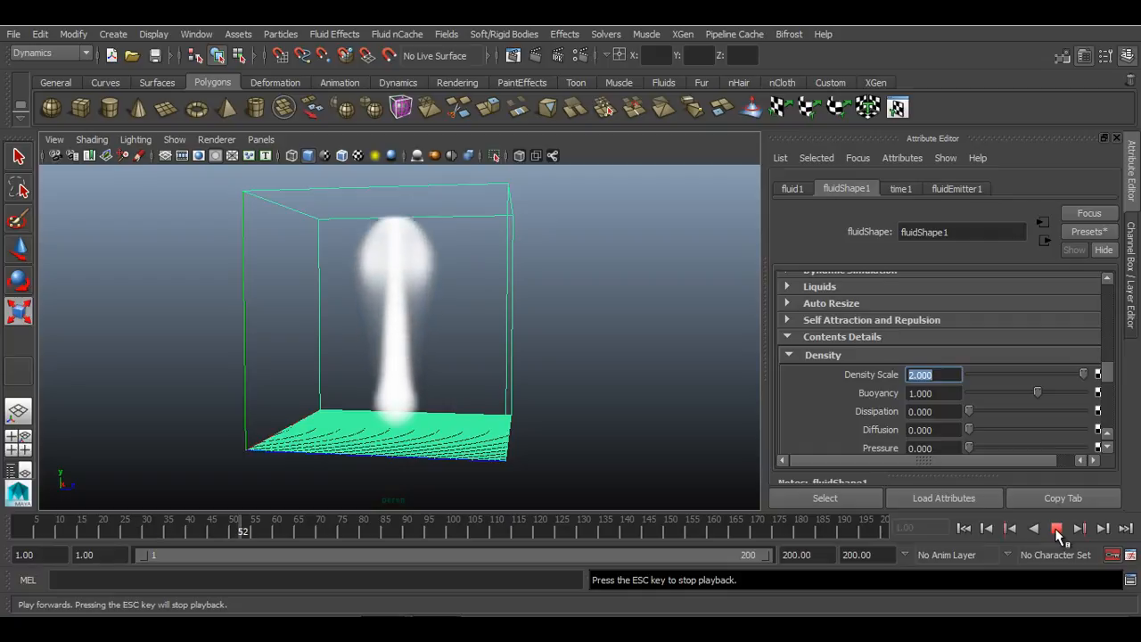
click(1057, 529)
- Set the fluid's Density Scale to 5, then simulate from the first frame and stop at about frame 121
text(5)
key(Return)
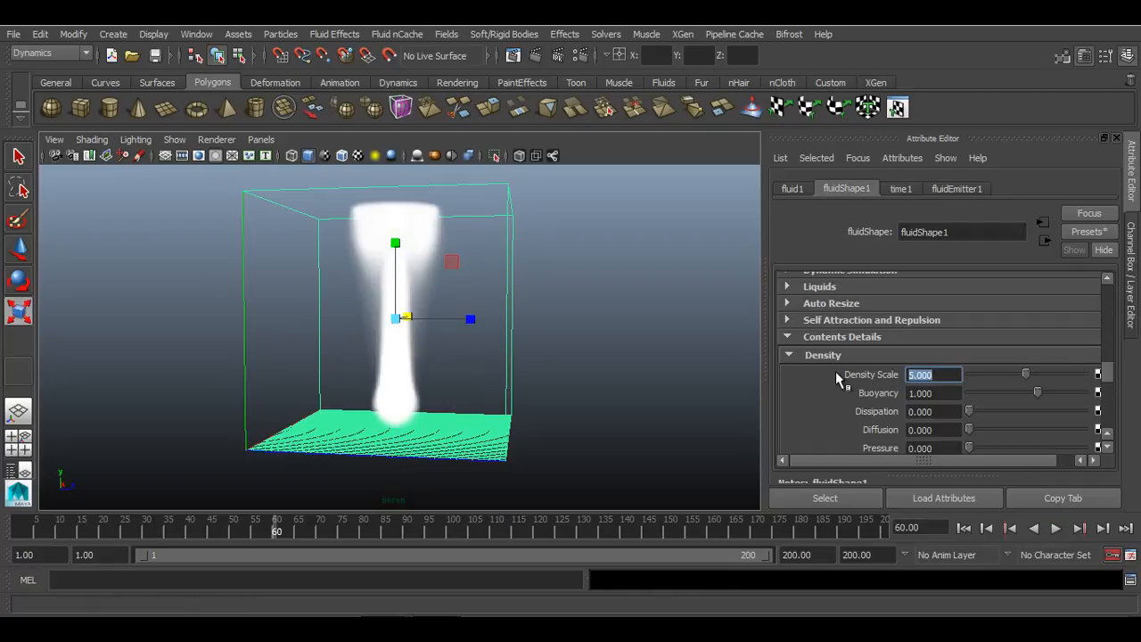
click(964, 528)
click(1057, 528)
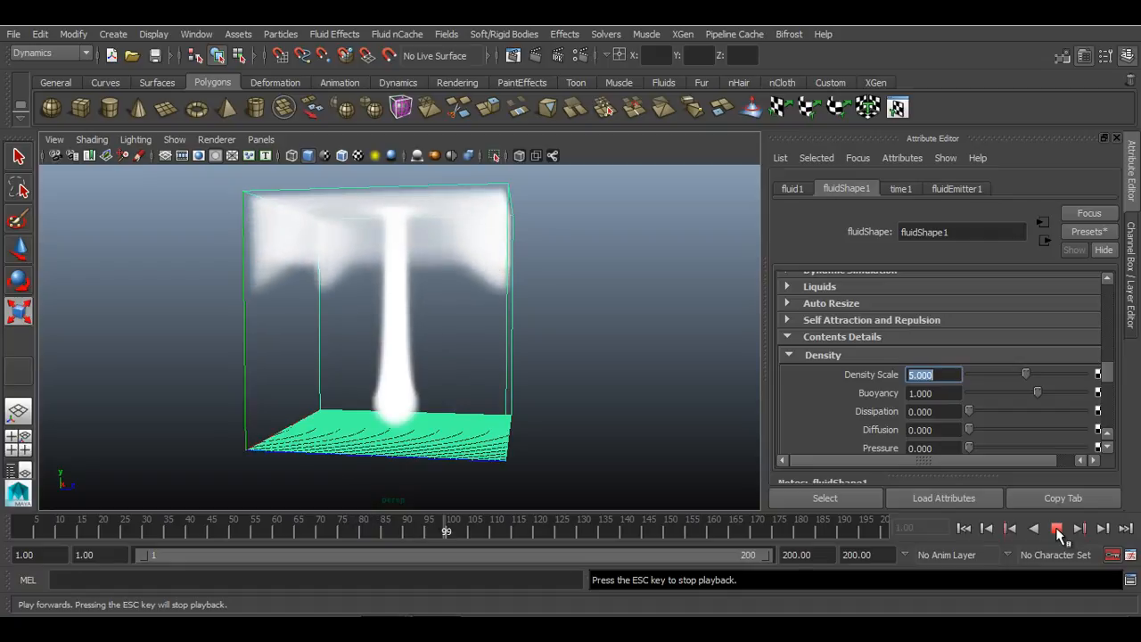
click(1057, 529)
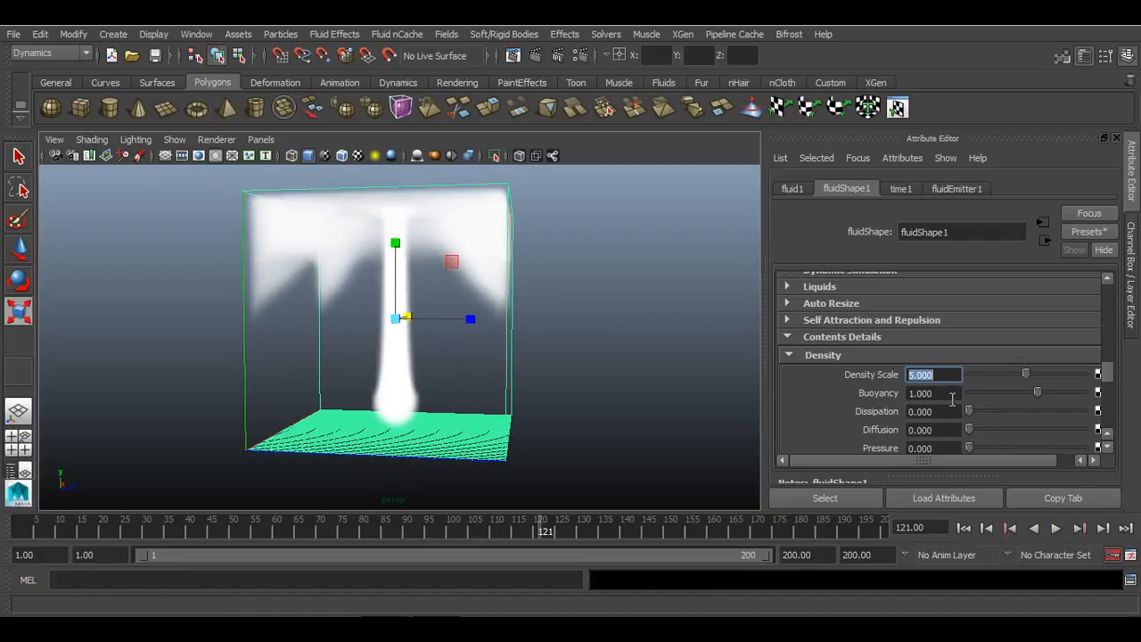
- Set the fluid's density Buoyancy to 8, then simulate from the first frame and stop at about frame 67
click(952, 397)
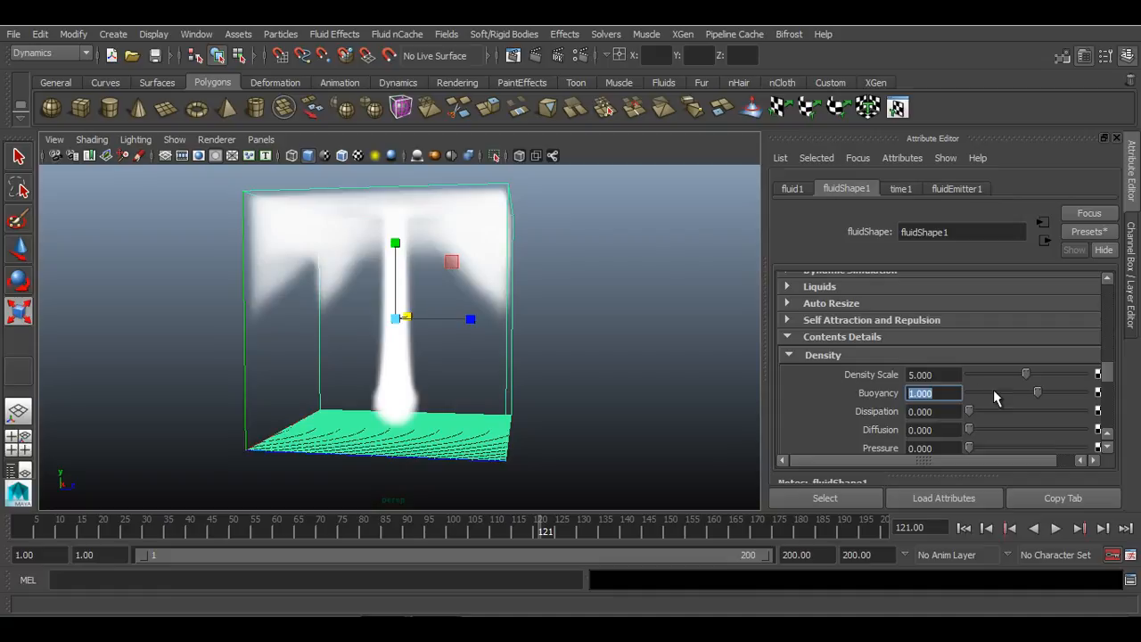
drag(956, 394, 820, 394)
text(8)
key(Return)
click(964, 528)
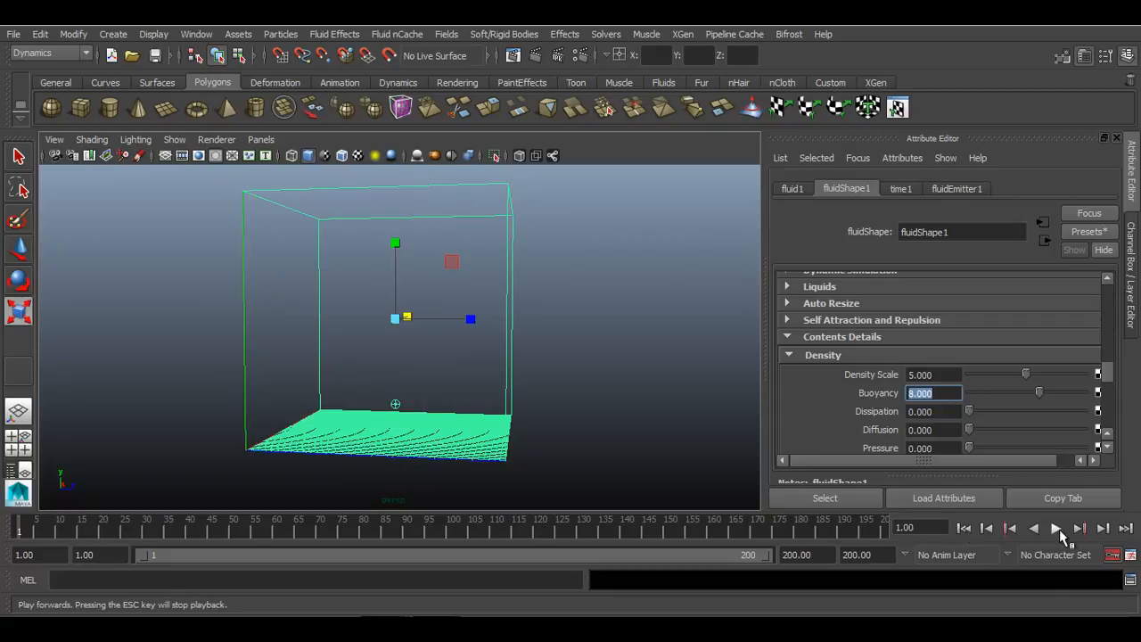
click(1058, 529)
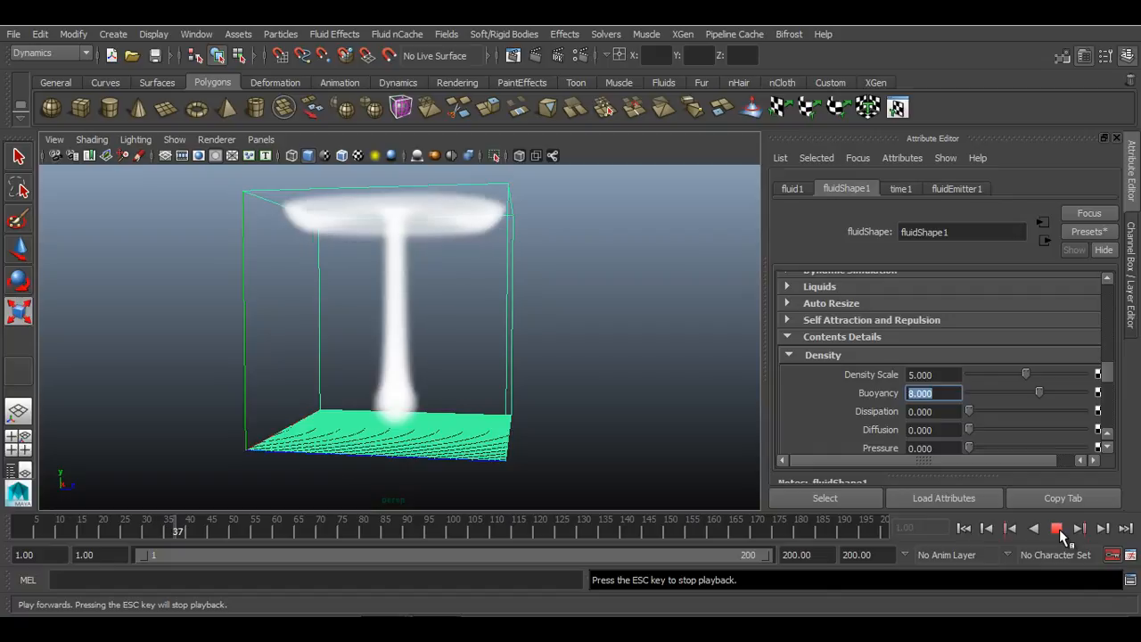
click(1058, 529)
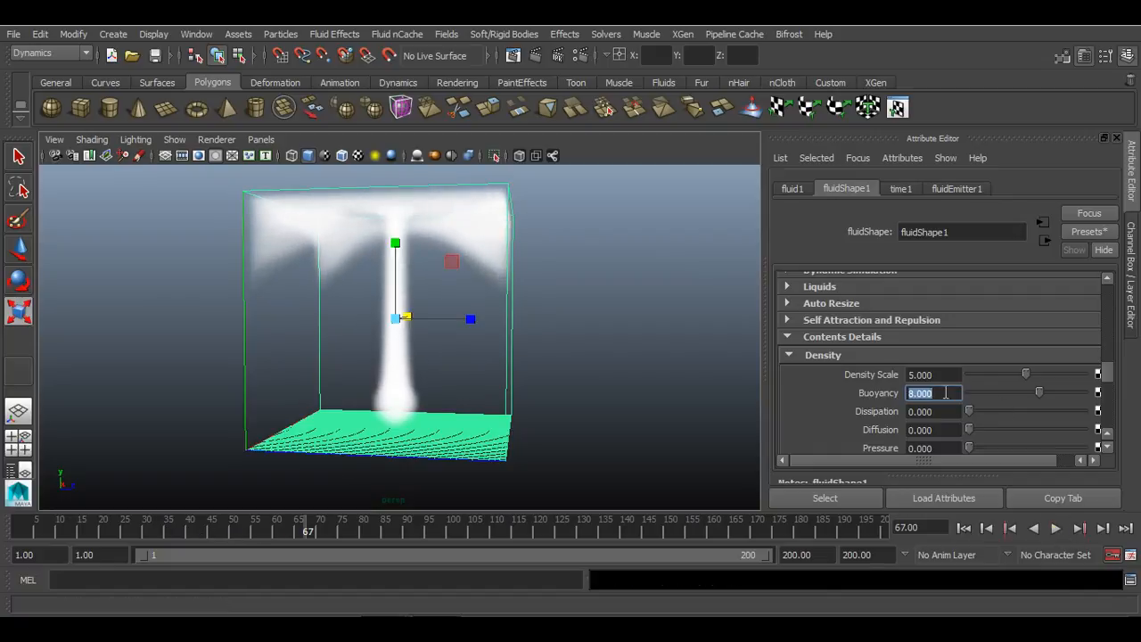
- Set the density Buoyancy to 15, then simulate from the first frame and stop at about frame 51
text(15)
key(Return)
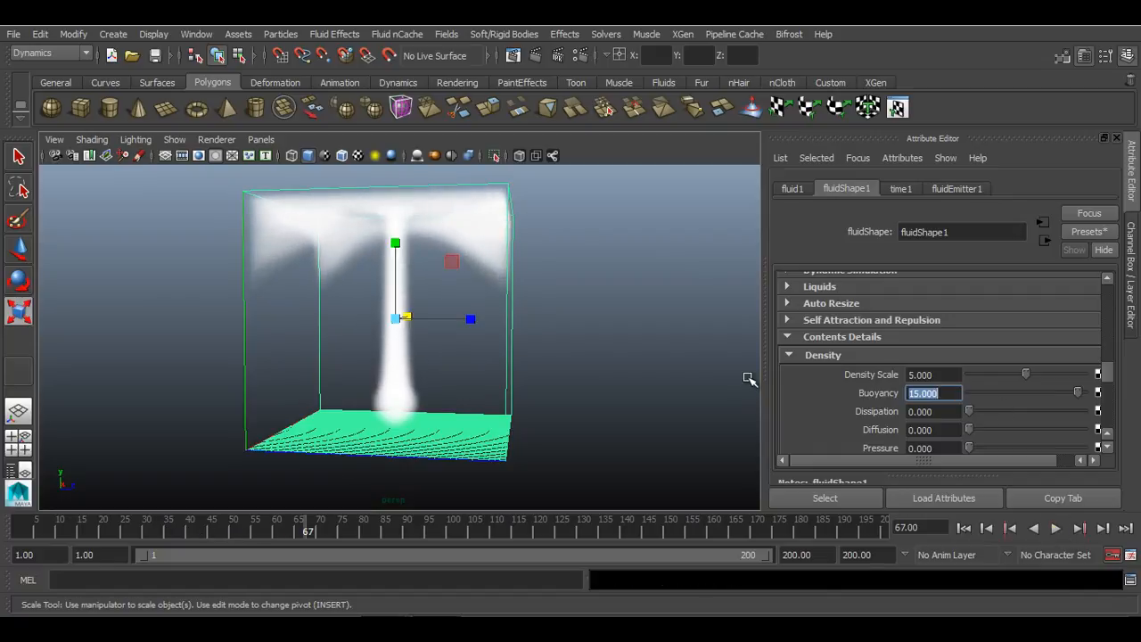
click(963, 528)
click(1057, 528)
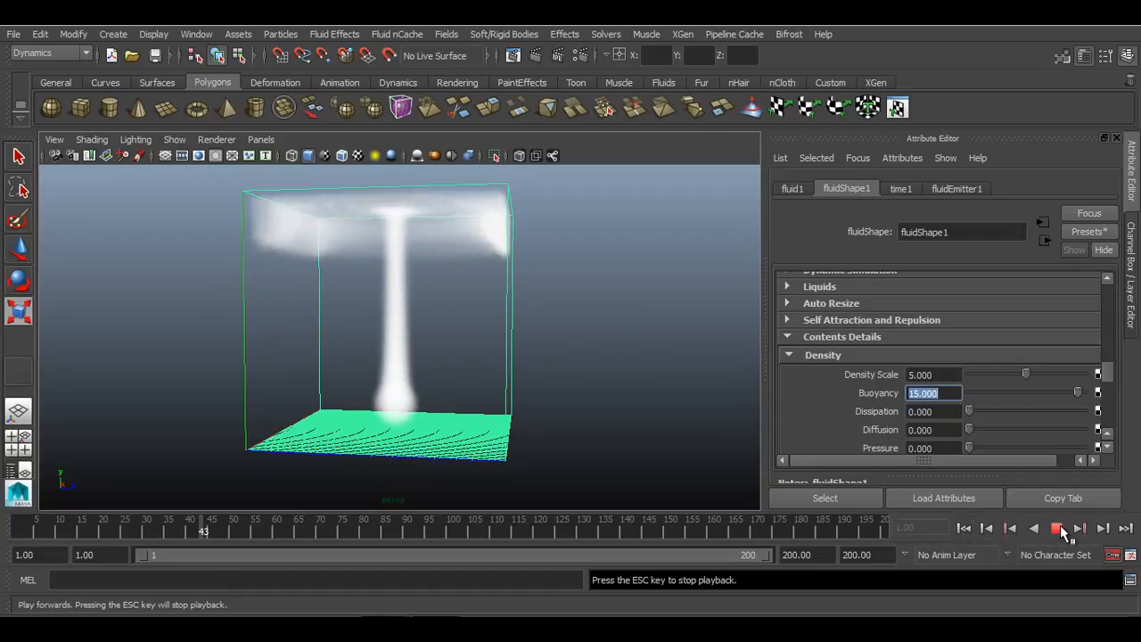
click(1057, 528)
- Set the density Buoyancy to -10 and return to the first frame
text(-10)
key(Return)
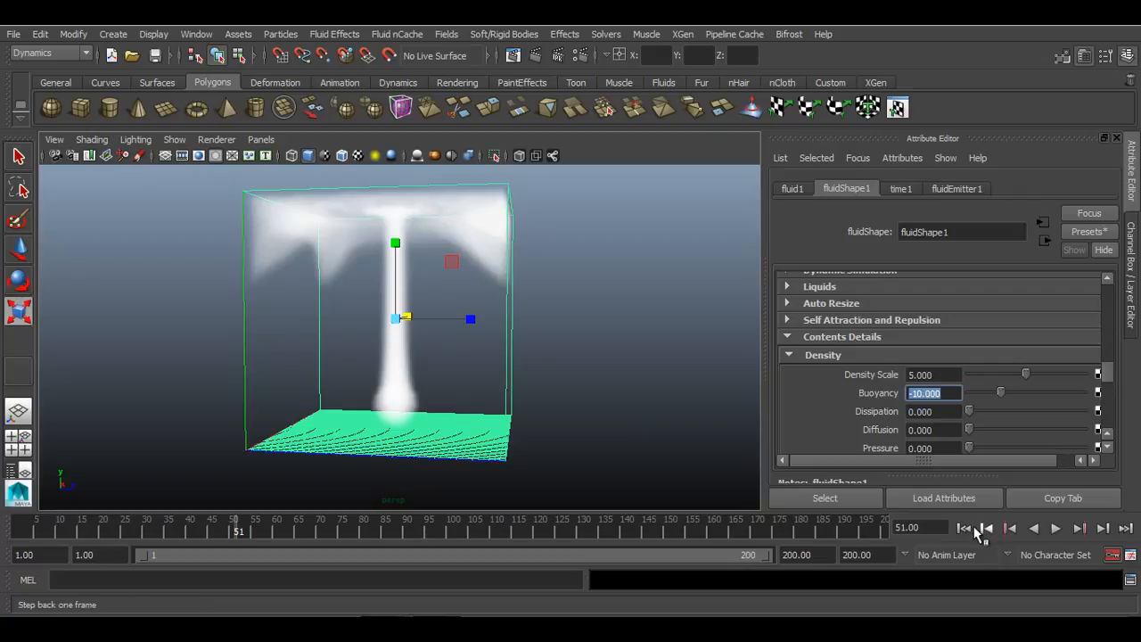
click(1014, 528)
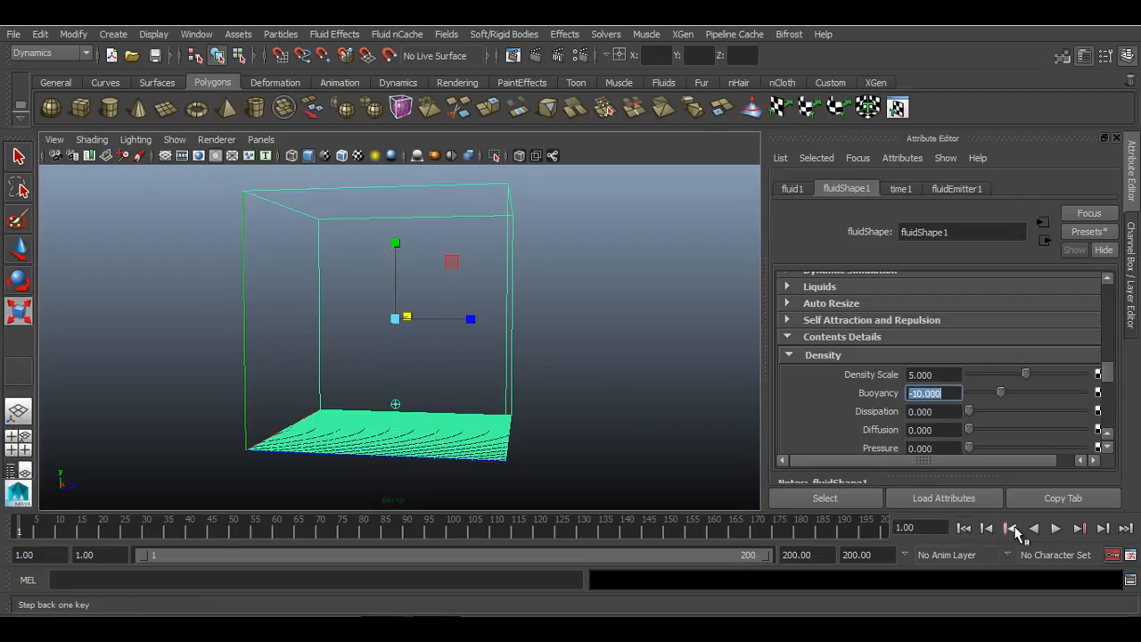
- Move the fluid emitter up to about Y 2.17, then simulate and stop at about frame 91
drag(368, 380, 422, 421)
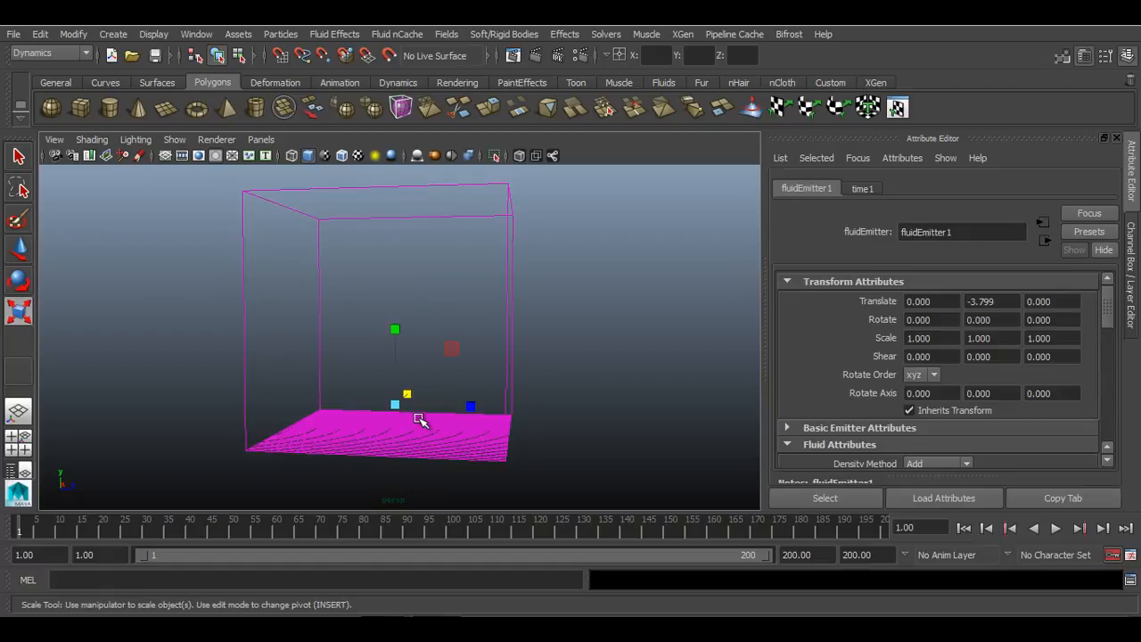
key(w)
drag(395, 344, 395, 210)
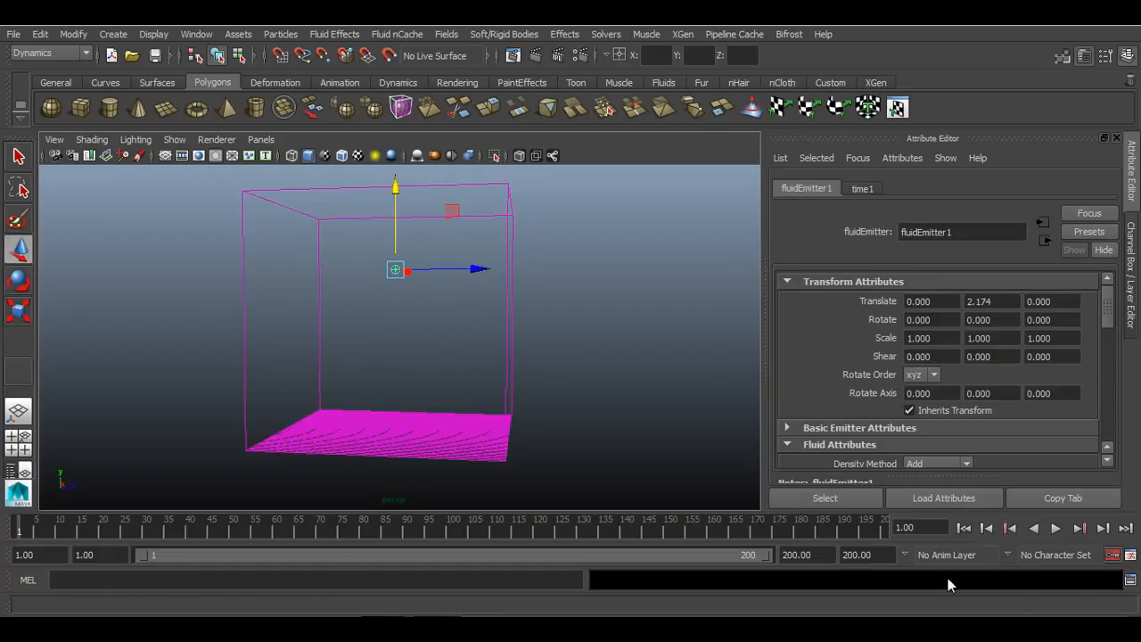
click(1055, 529)
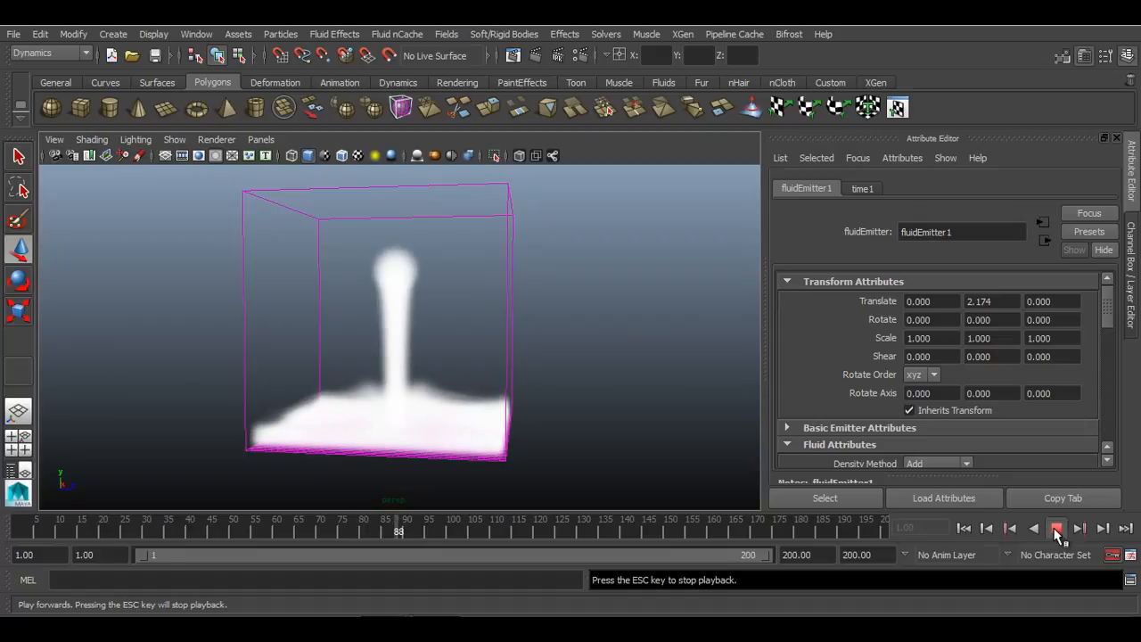
click(1057, 529)
- Select the fluid container, set its density Buoyancy back to 1 and return to the first frame
drag(487, 317, 588, 353)
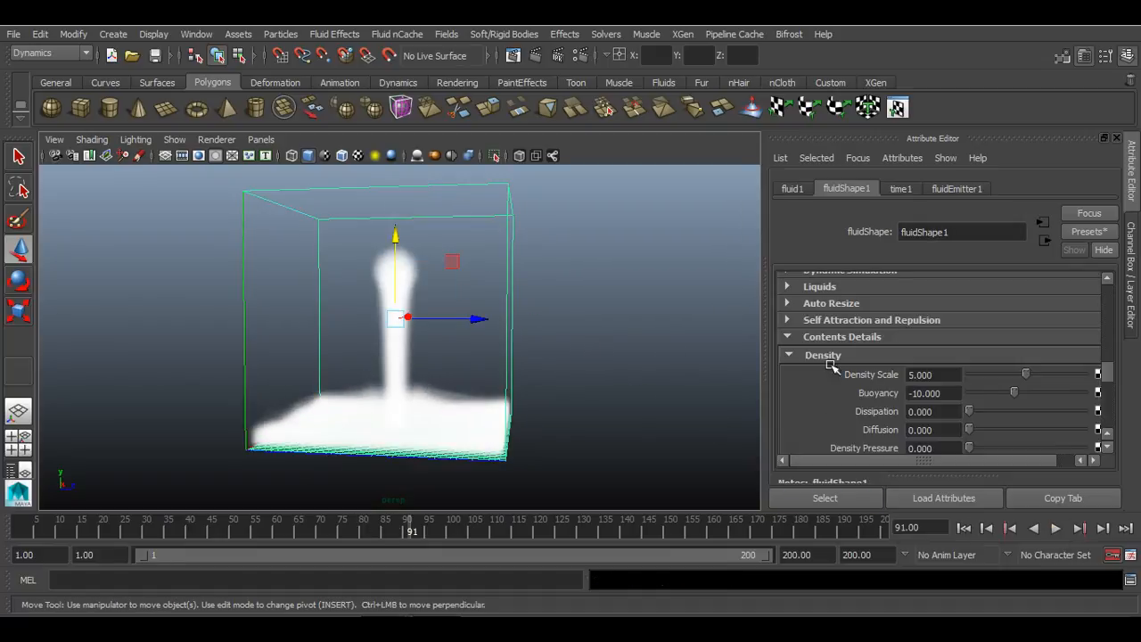
click(957, 392)
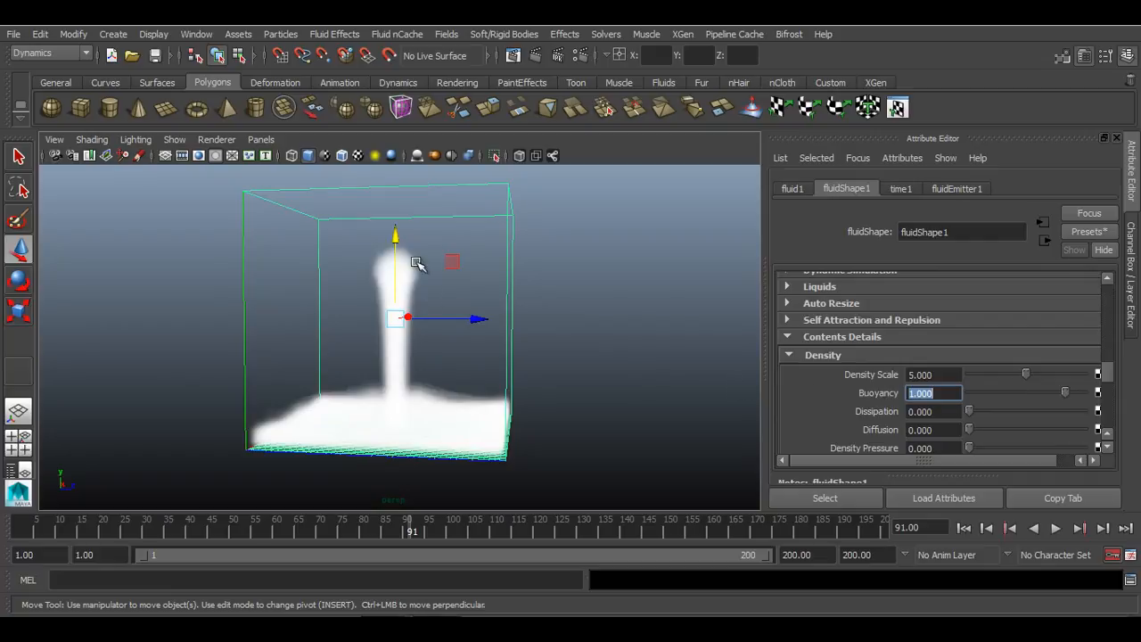
click(964, 528)
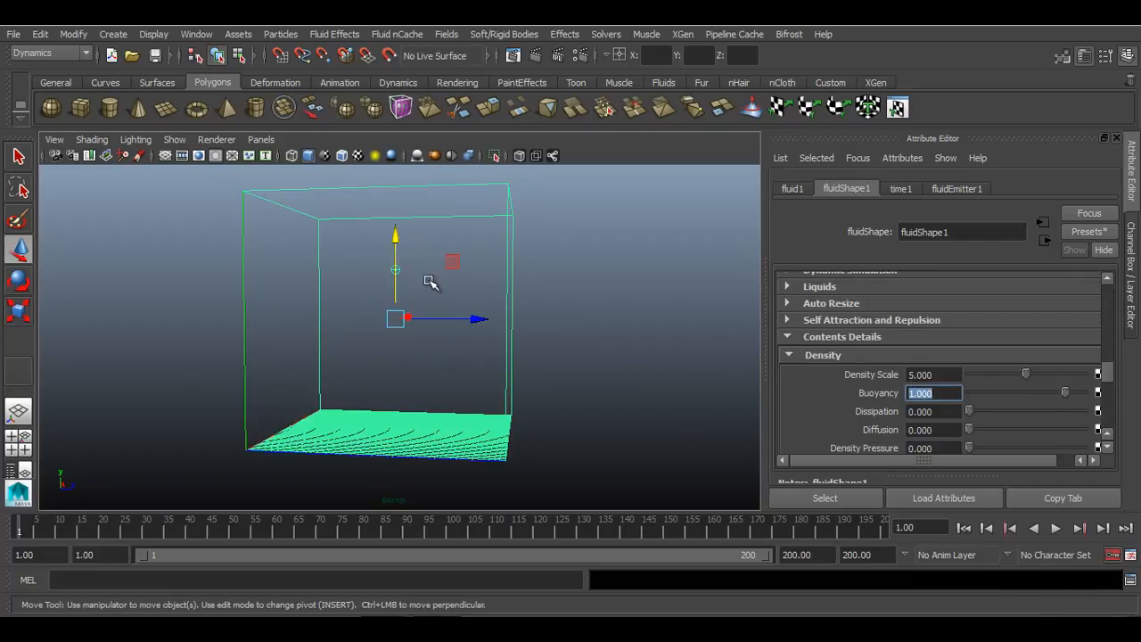
- Move the fluid emitter down to about Y -3.91, then simulate and stop at about frame 53
click(396, 241)
drag(395, 187, 395, 327)
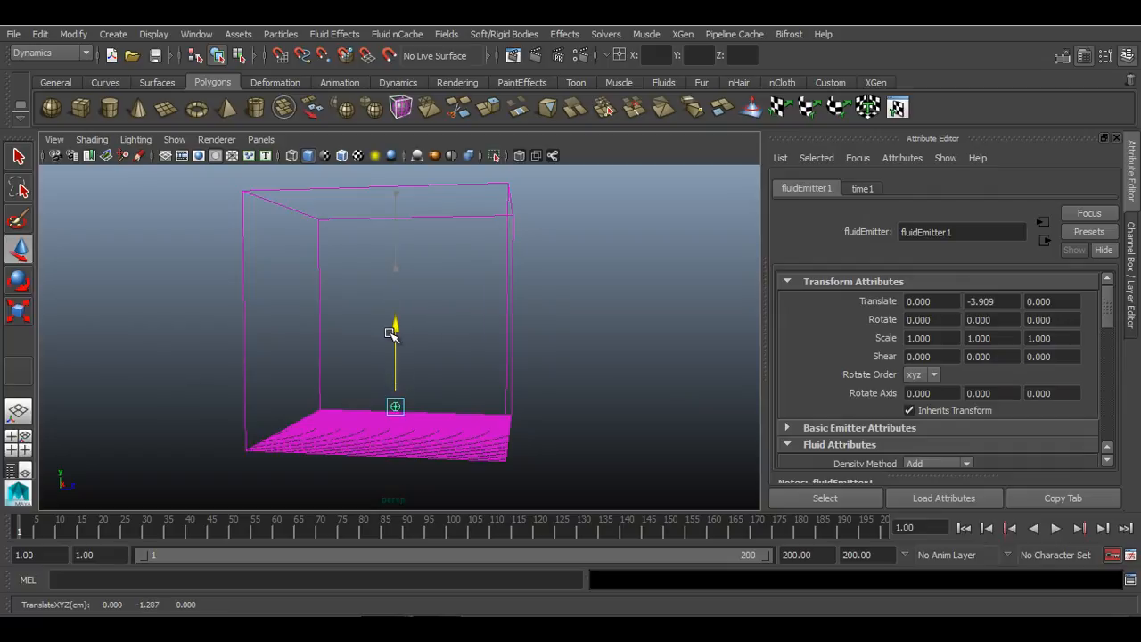
click(1056, 528)
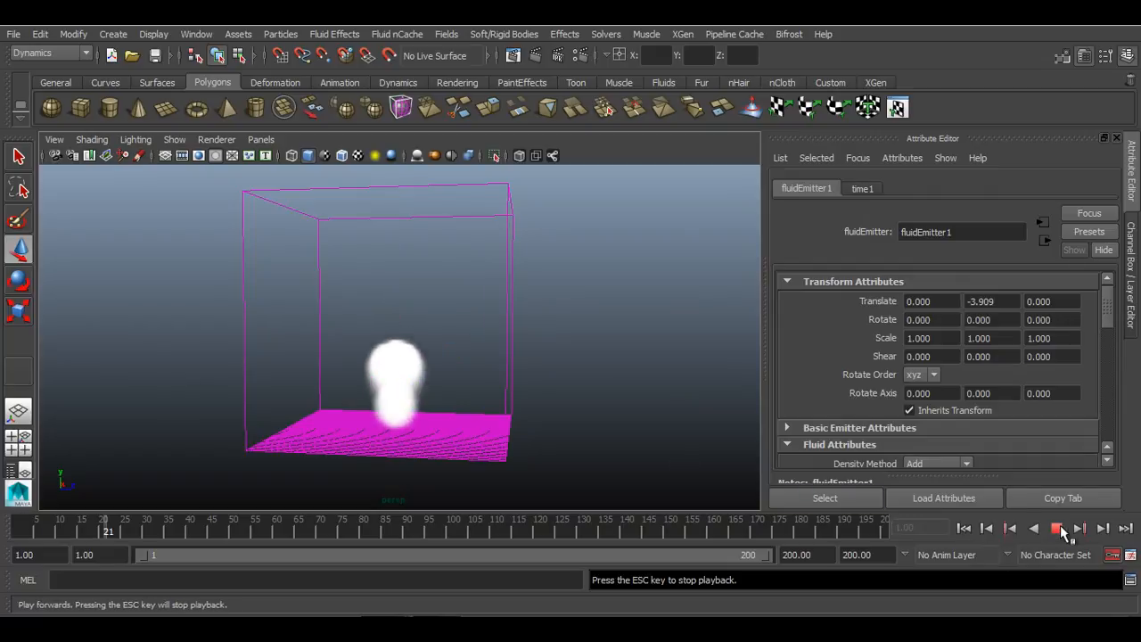
click(1056, 528)
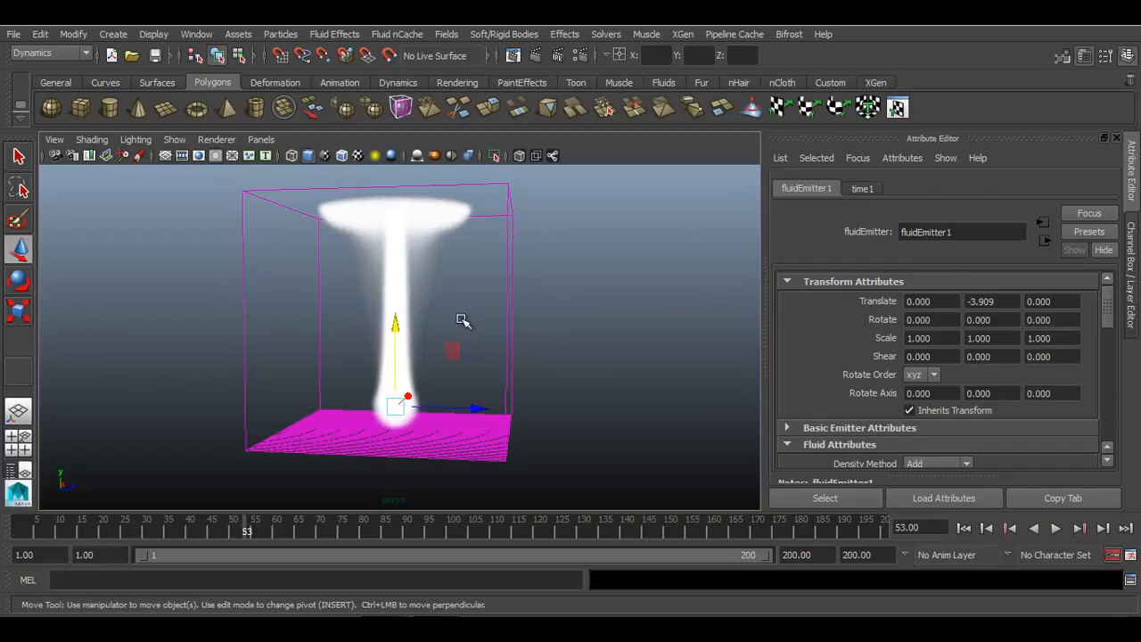
- Select the fluid container and set its density Dissipation to 2, then simulate from the first frame and stop shortly after frame 57
click(481, 317)
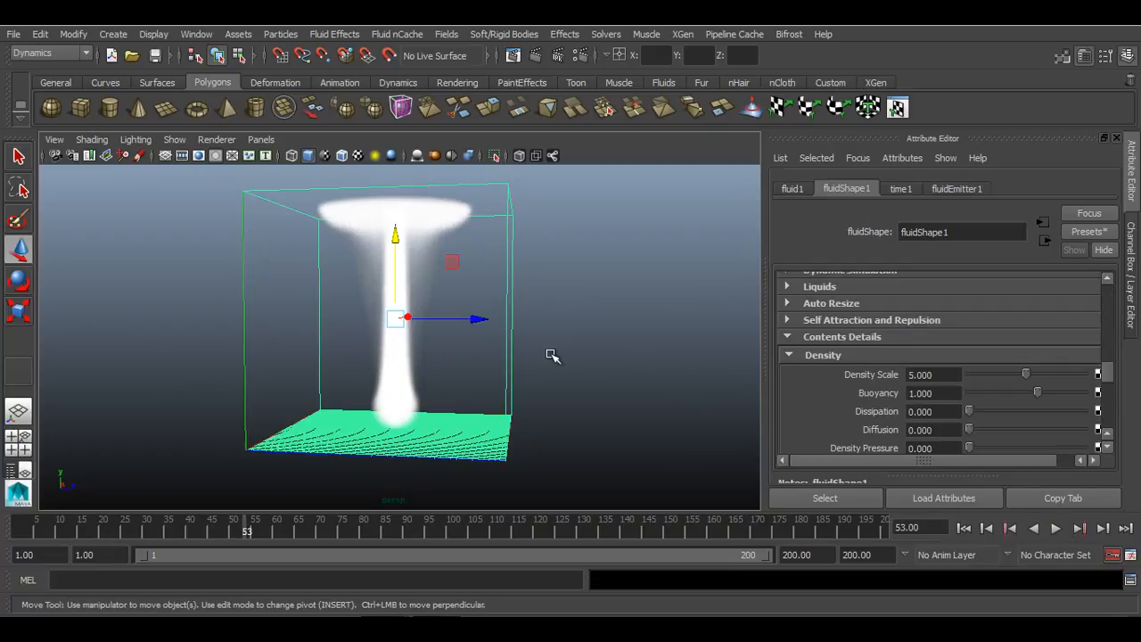
click(950, 412)
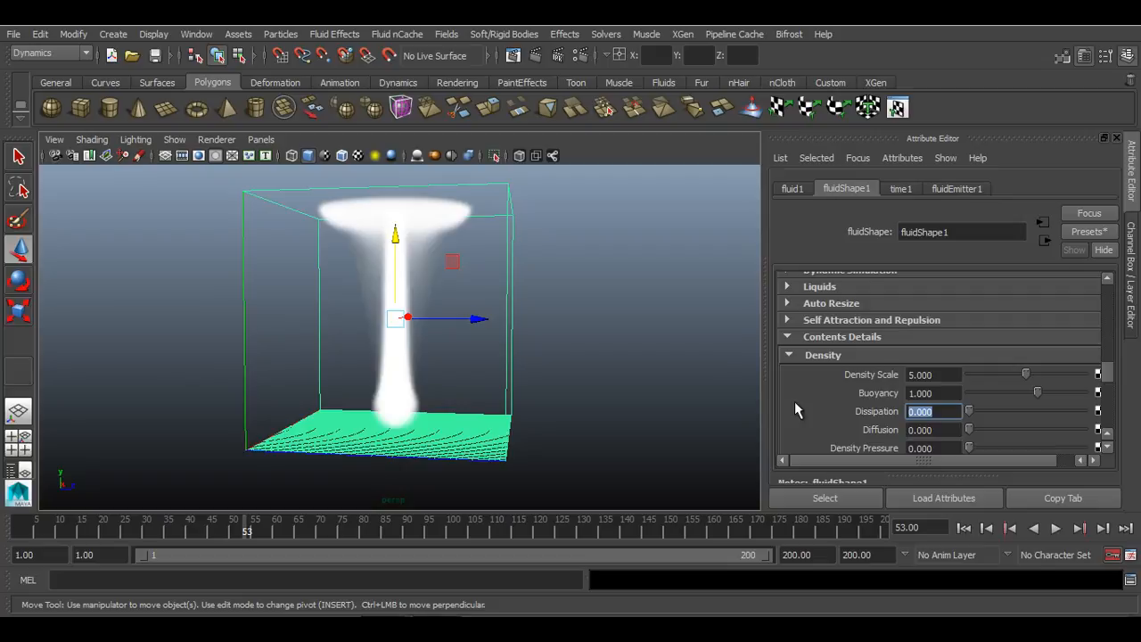
text(2)
key(Return)
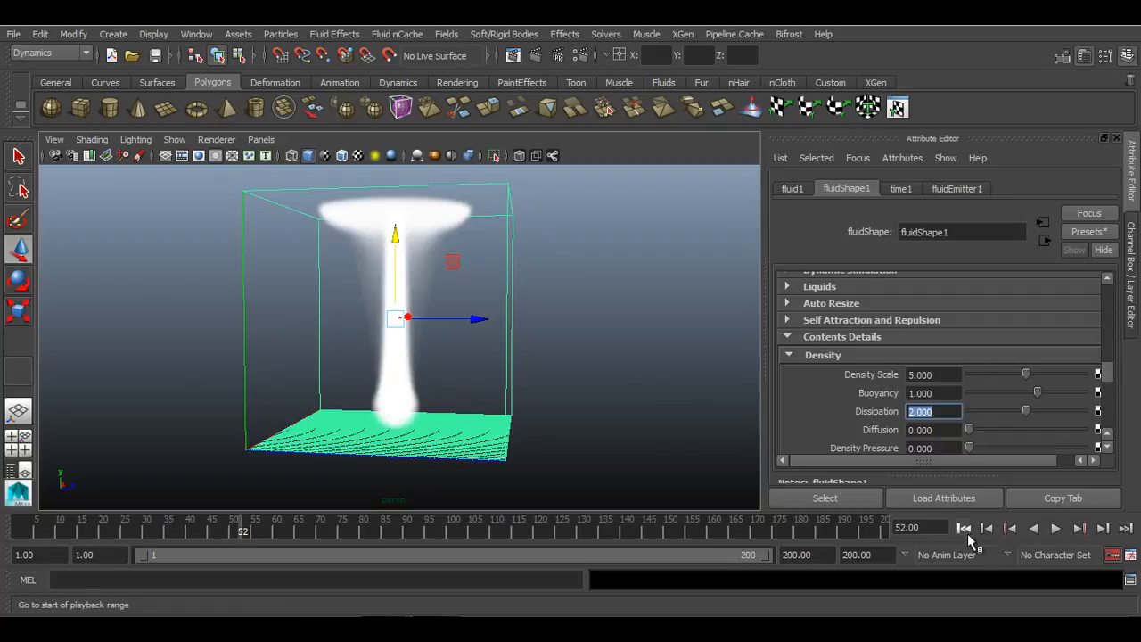
click(964, 528)
click(1056, 528)
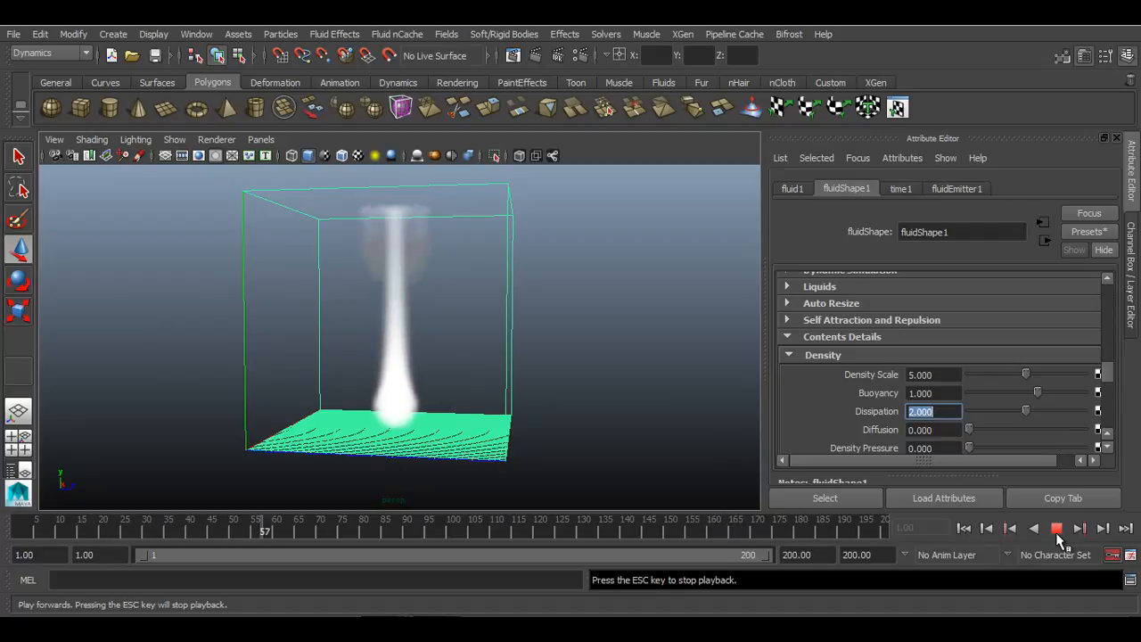
click(1056, 529)
- Set the density Dissipation to 5, then simulate from the first frame and stop at about frame 125
text(5)
key(Return)
click(963, 528)
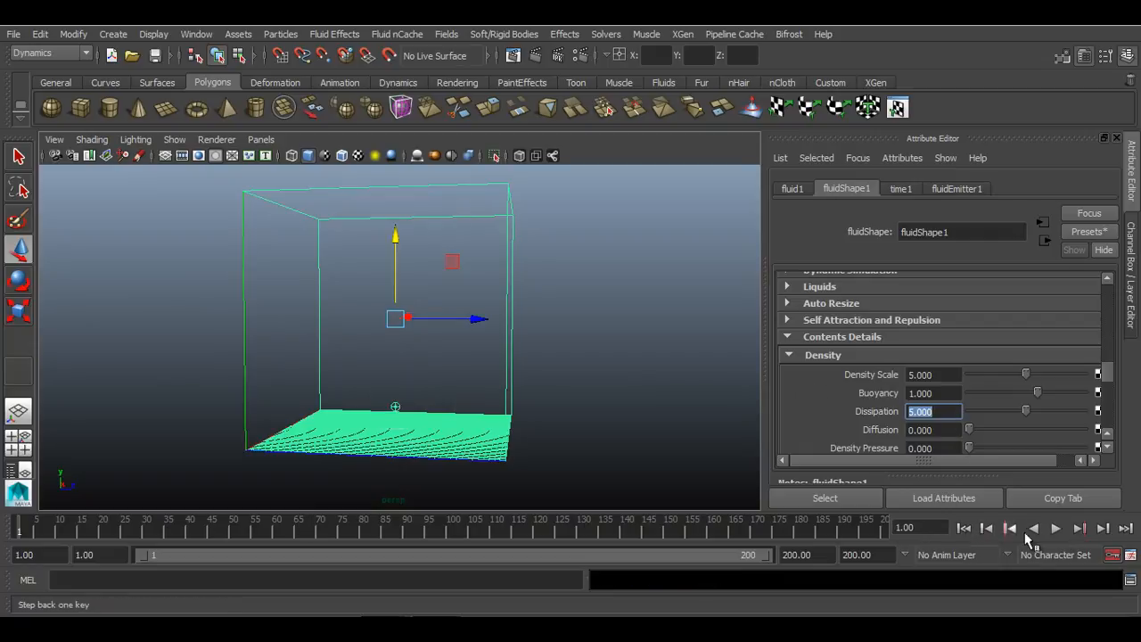
click(1057, 529)
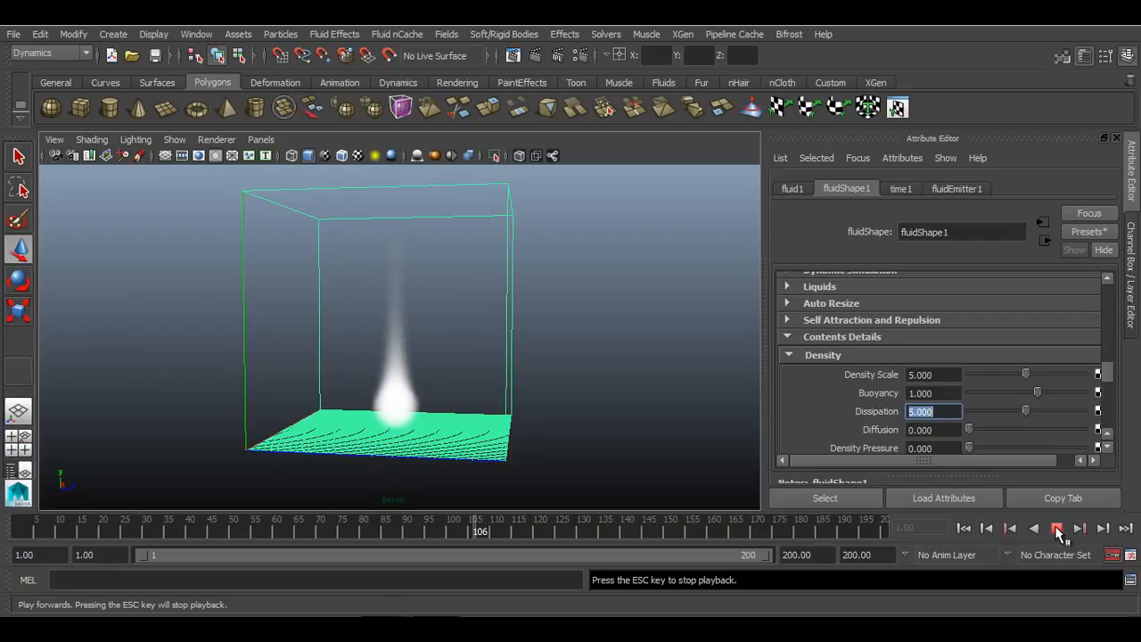
click(1058, 529)
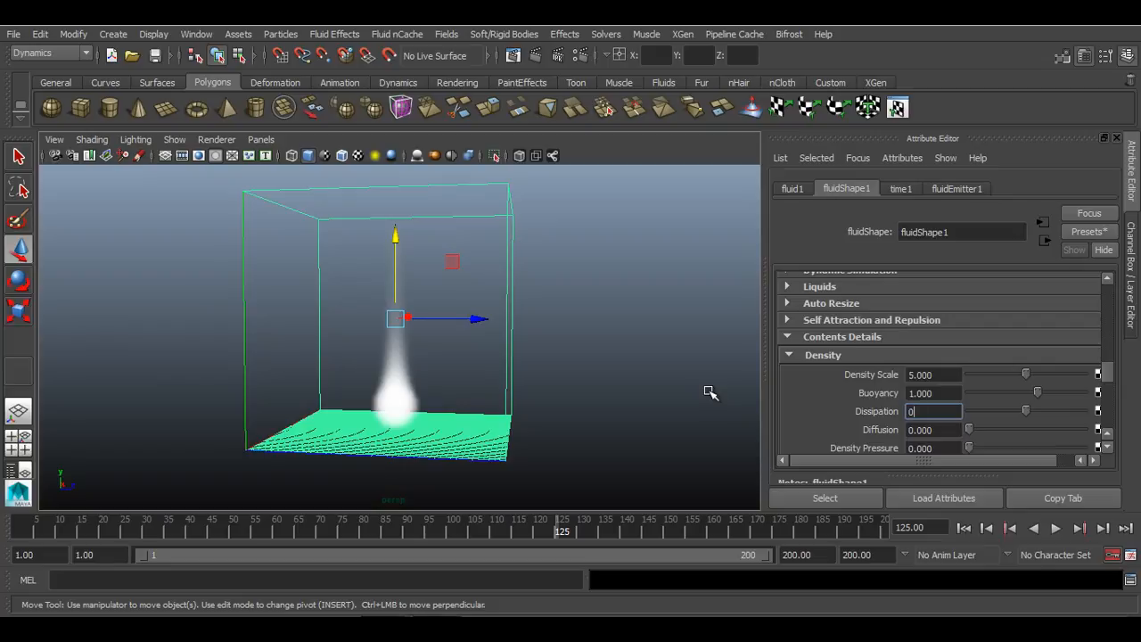
- Set the density Dissipation back to 0 and reveal the Turbulence and Velocity settings
scroll(814, 396, down, 5)
click(824, 377)
scroll(824, 383, down, 3)
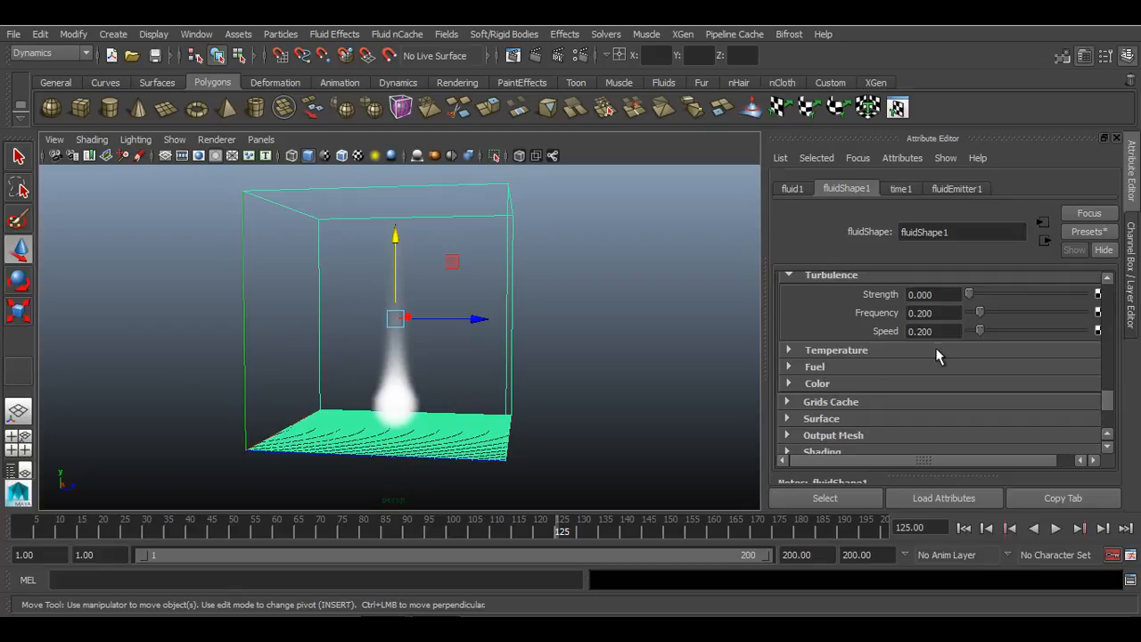
scroll(939, 348, up, 2)
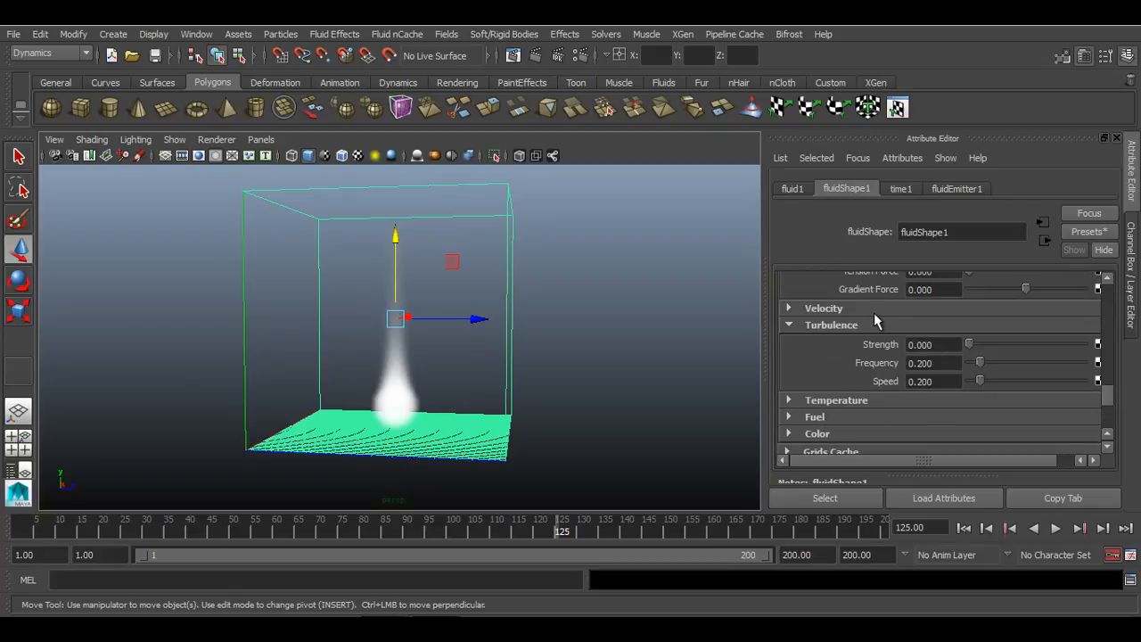
click(874, 309)
click(951, 348)
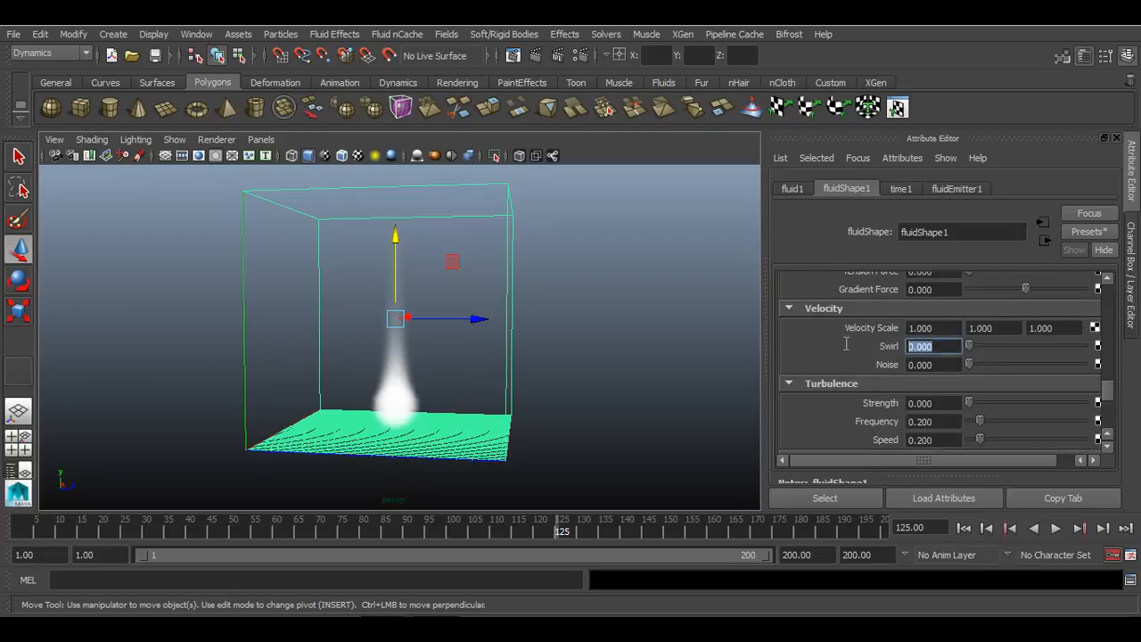
- Simulate from the first frame without any swirl and stop at about frame 64
click(964, 528)
click(1056, 528)
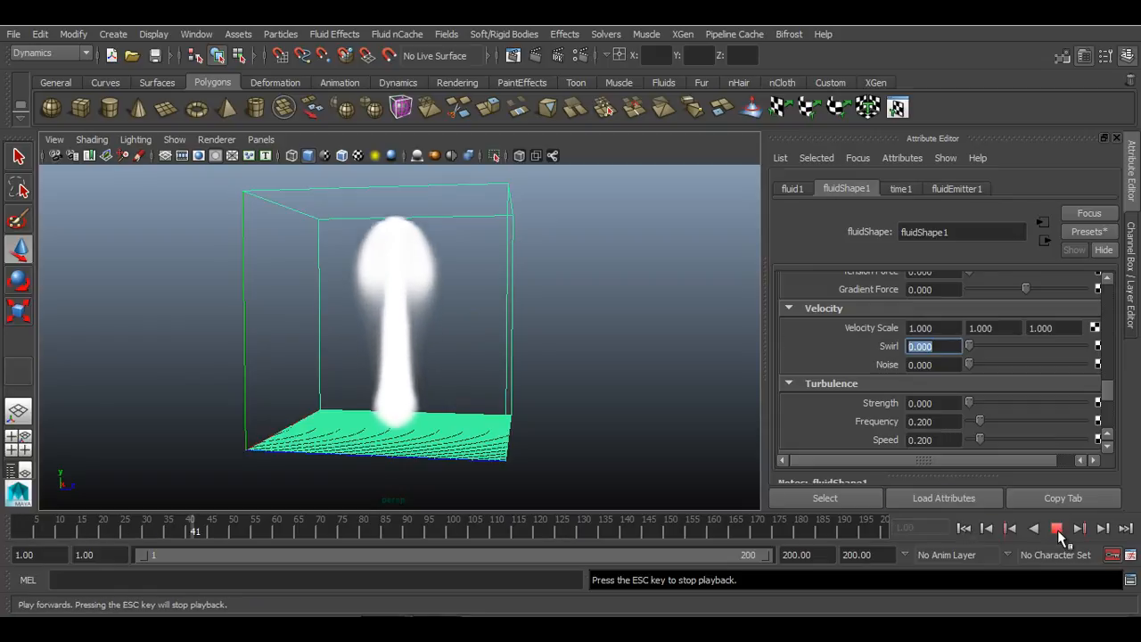
click(1057, 529)
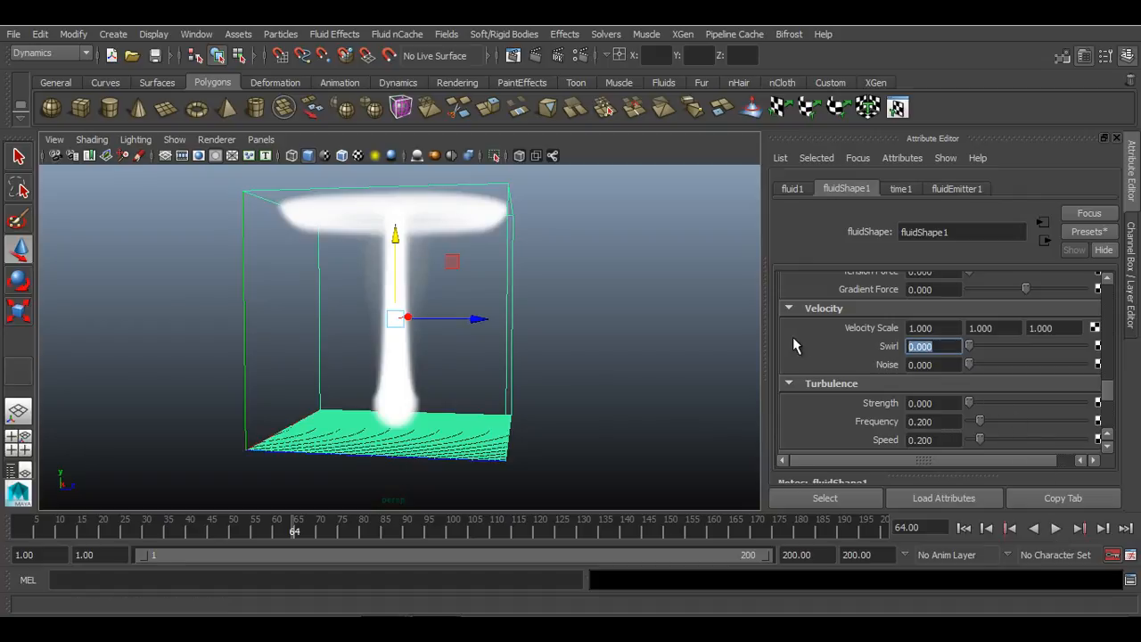
- Set the velocity Swirl to 5, then simulate from the first frame and stop at about frame 189
text(5)
key(Return)
click(963, 534)
click(1056, 530)
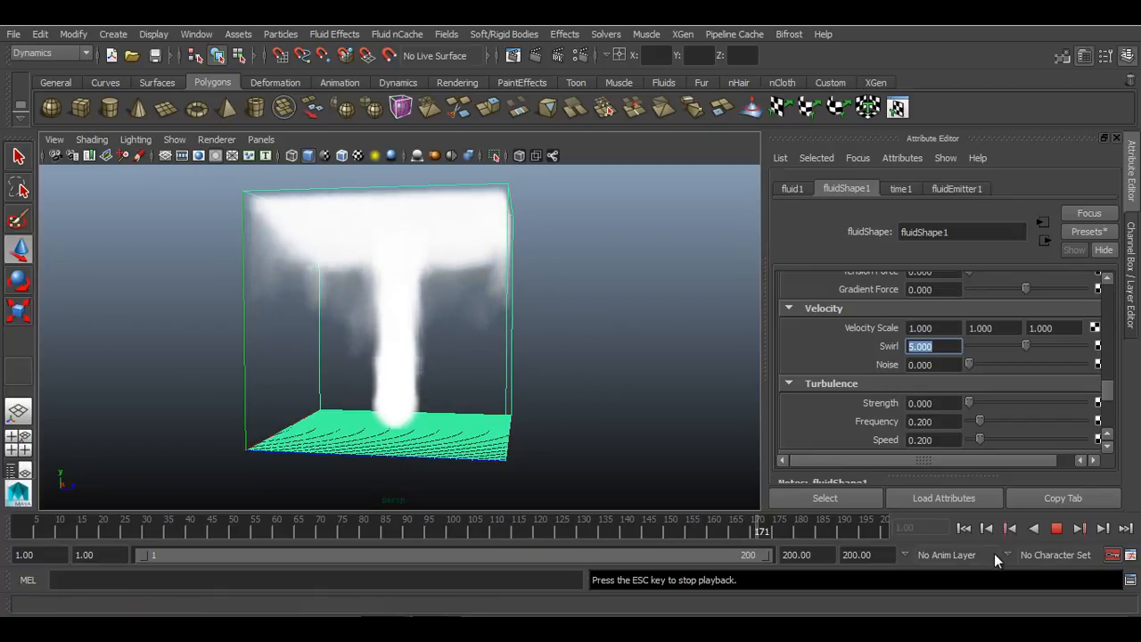
click(1056, 528)
- Set the velocity Noise to 5, then simulate from the first frame and stop at about frame 108
drag(944, 364, 803, 349)
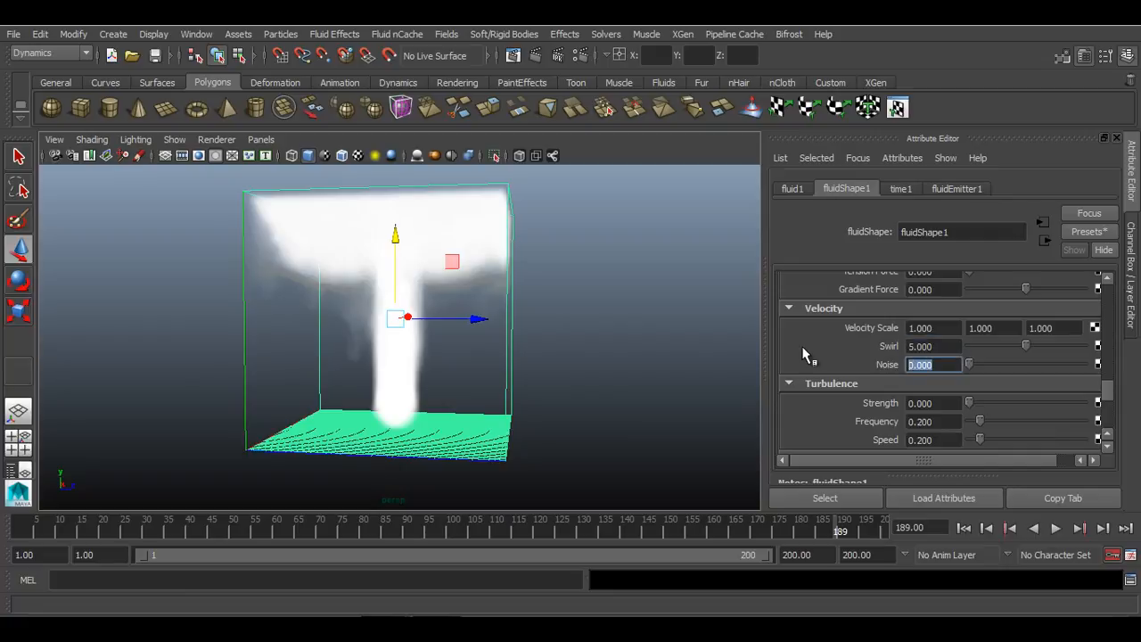
key(Return)
click(964, 528)
click(1056, 528)
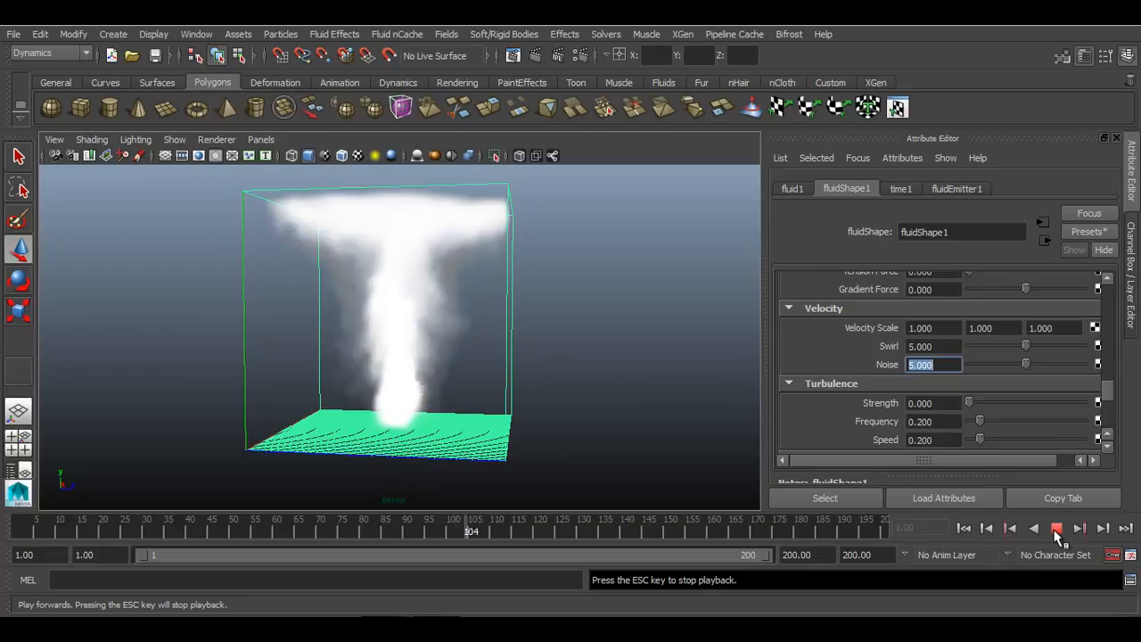
click(1056, 529)
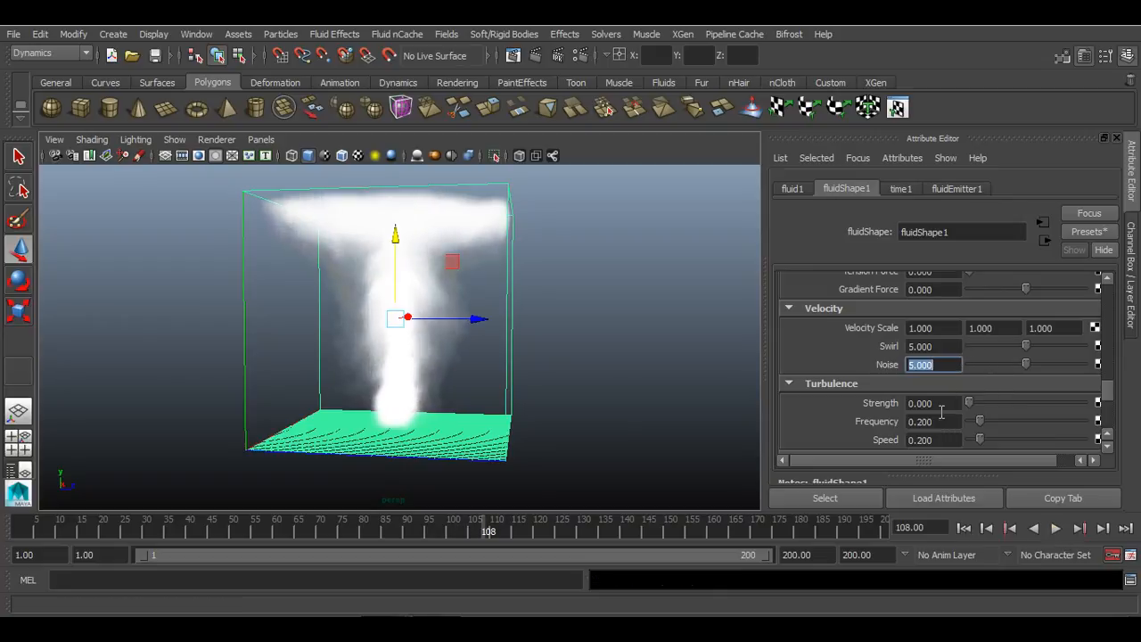
- Set the turbulence Strength to 0.5, then simulate from the first frame and stop at about frame 96
key(Tab)
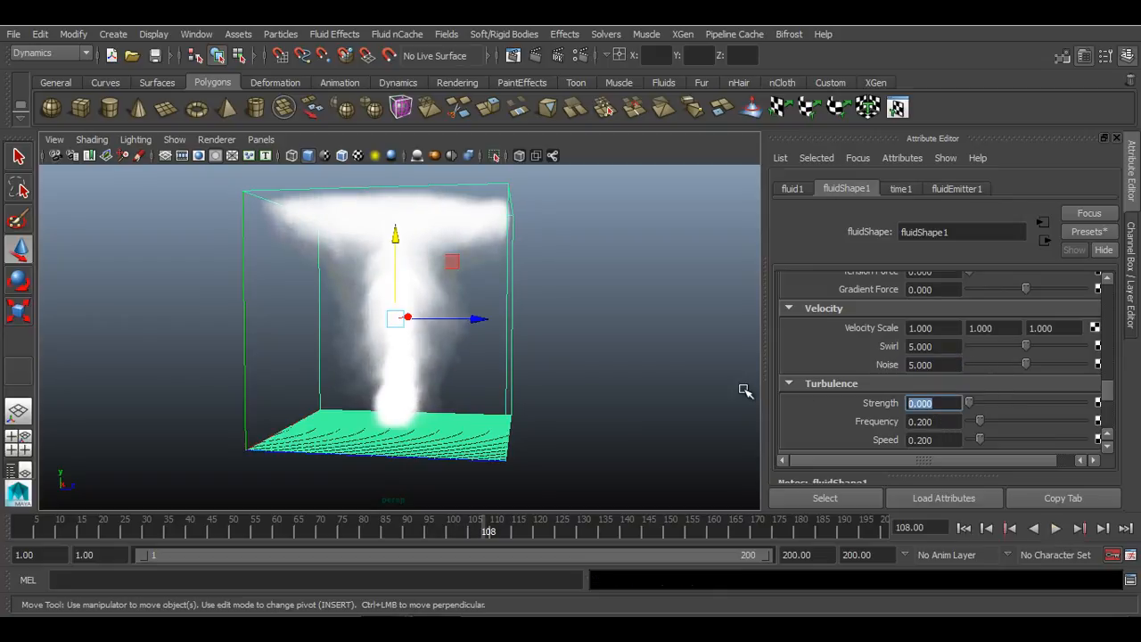
text(.5)
key(Return)
click(964, 528)
click(1056, 529)
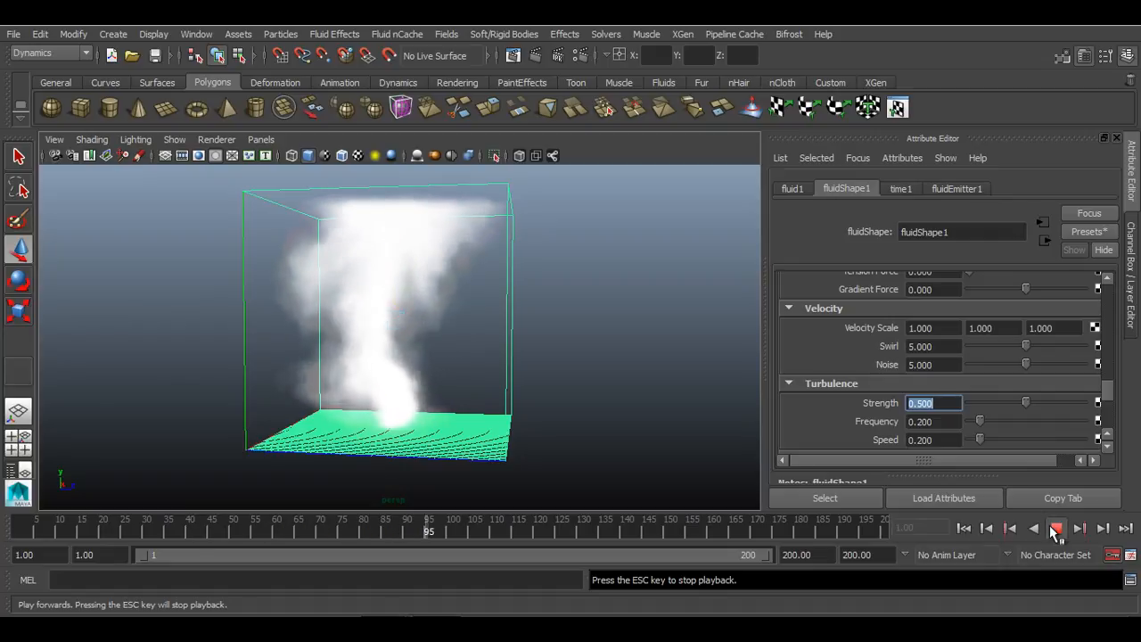
click(1055, 529)
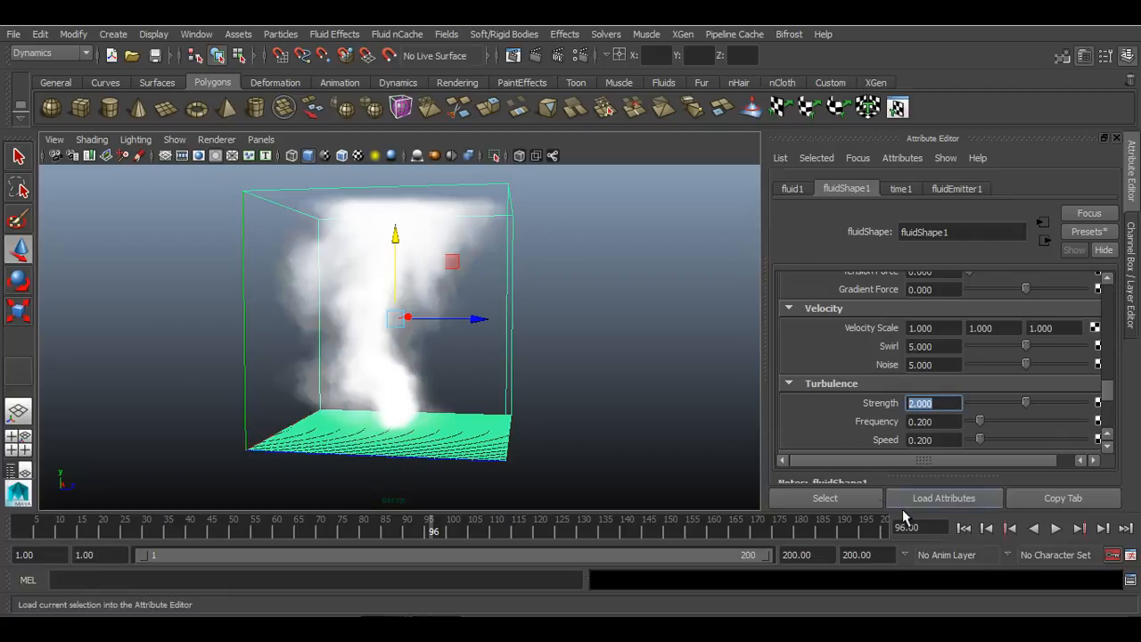
- Set the turbulence Strength to 2, then simulate from the first frame and stop at about frame 51
click(964, 528)
click(1055, 528)
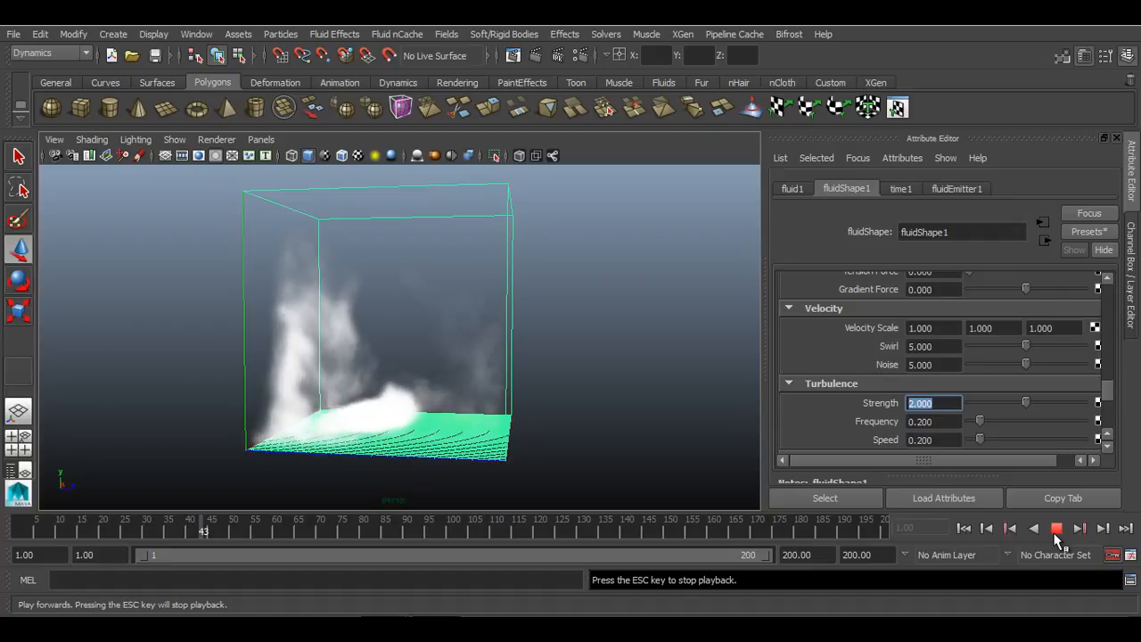
click(1057, 529)
- Set the turbulence Strength back to 0 and the velocity Noise to 1
text(0)
key(Return)
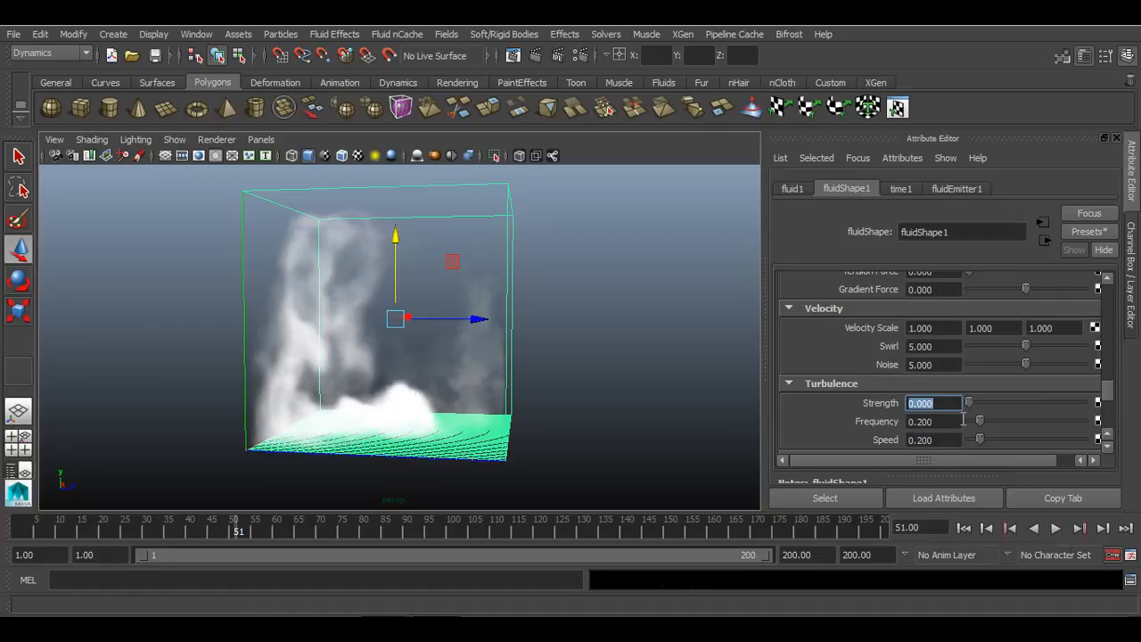
click(943, 364)
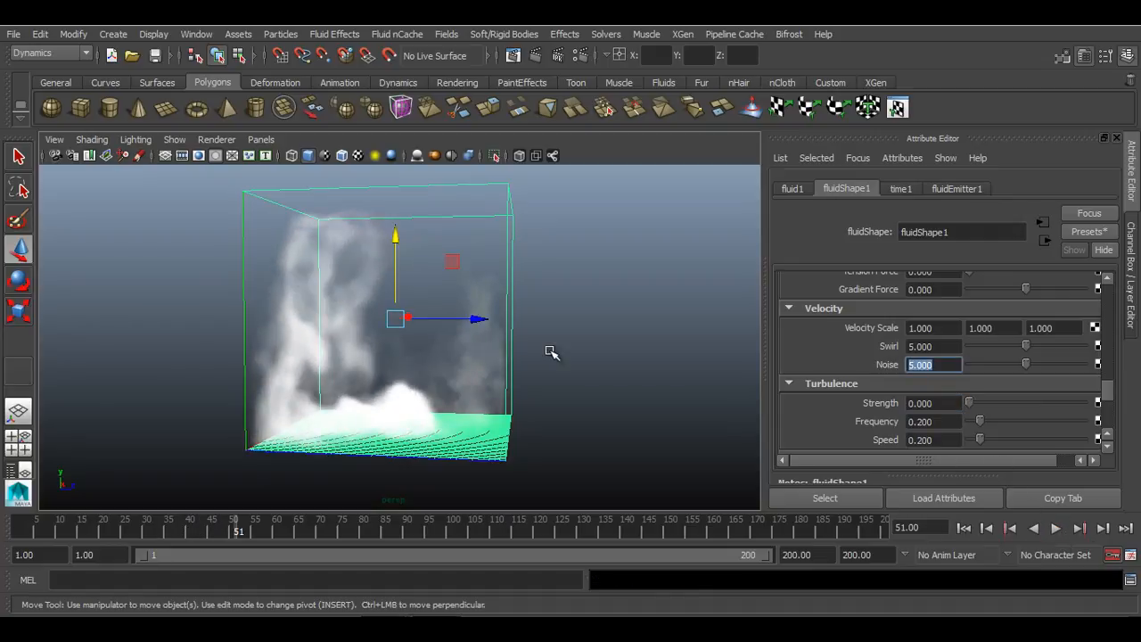
text(1)
key(Return)
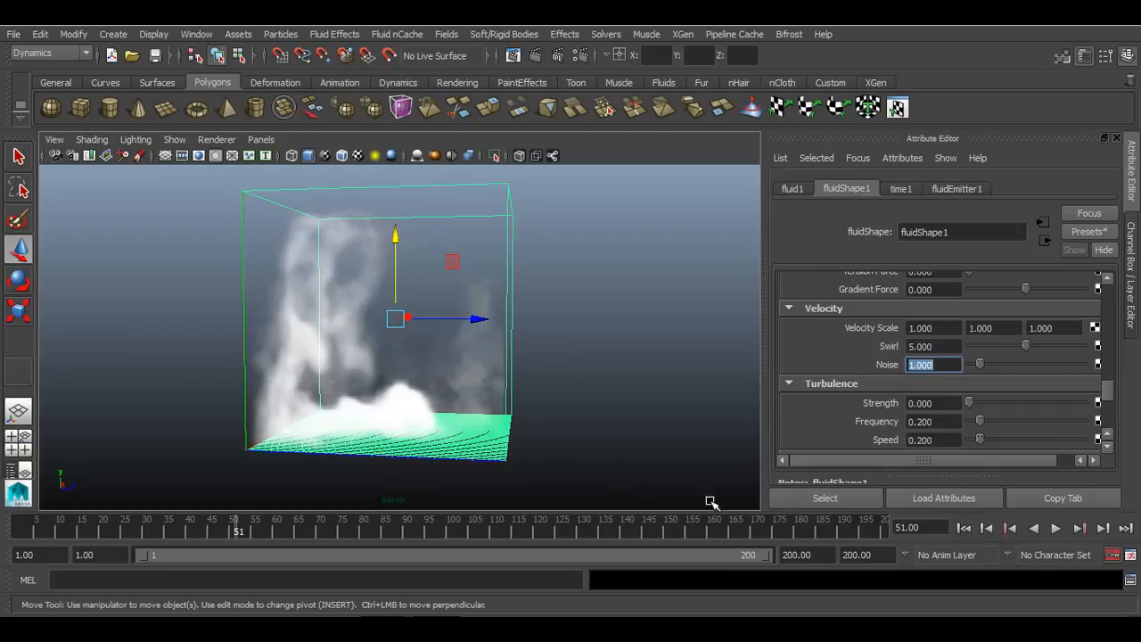
- Simulate the fluid from the first frame and stop at about frame 139
click(964, 528)
click(1056, 528)
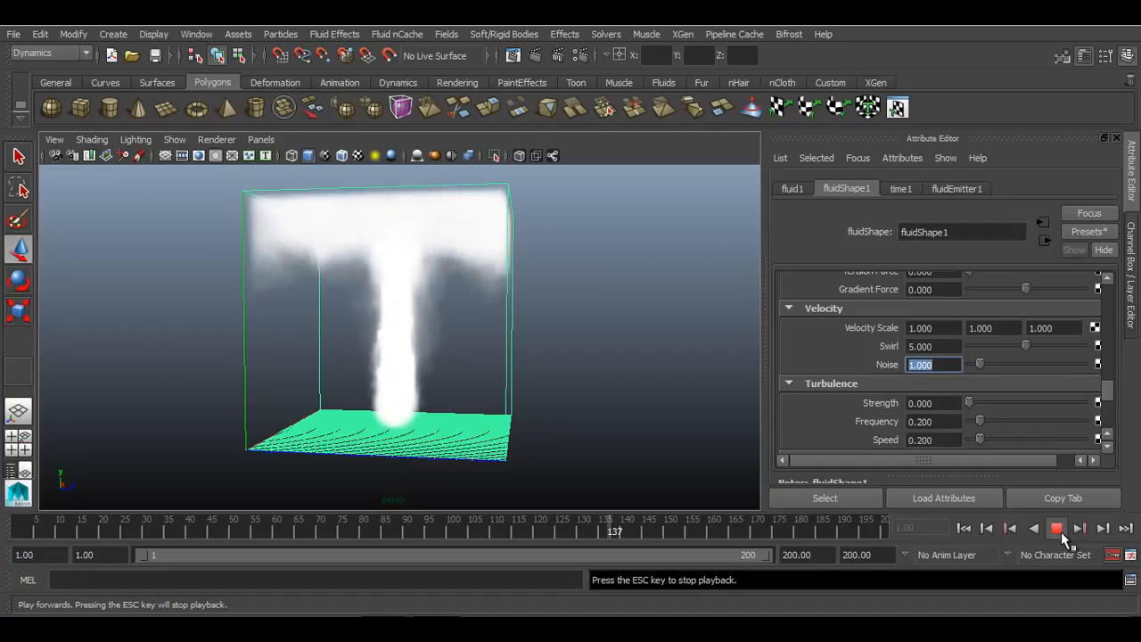
click(1058, 529)
- Increase the fluid's shading Transparency slightly
scroll(976, 399, down, 3)
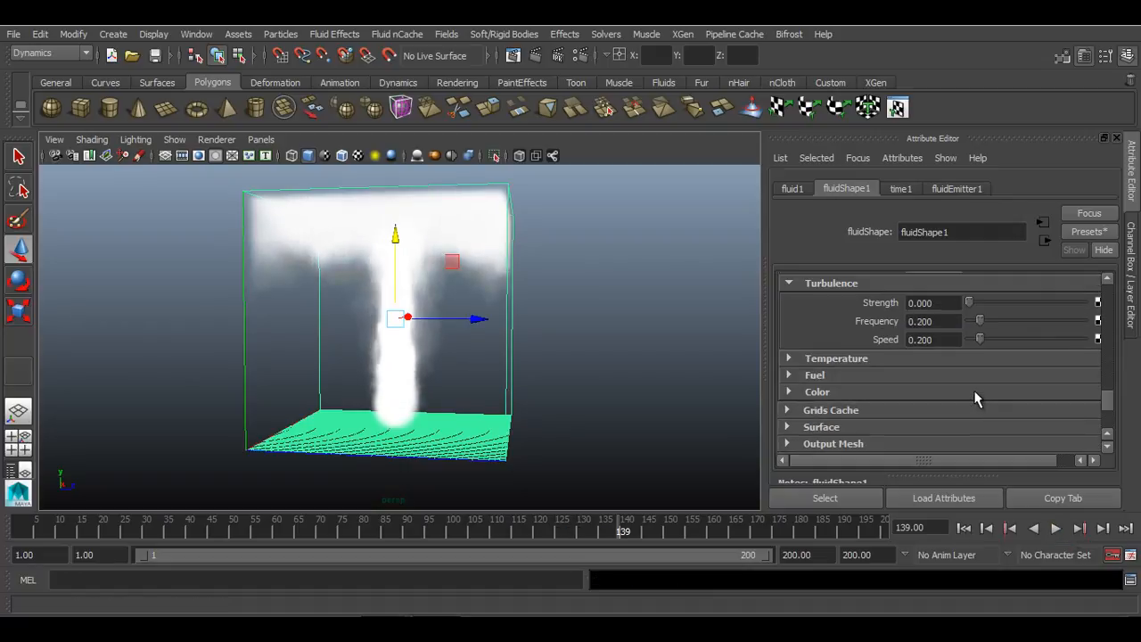
scroll(977, 399, down, 3)
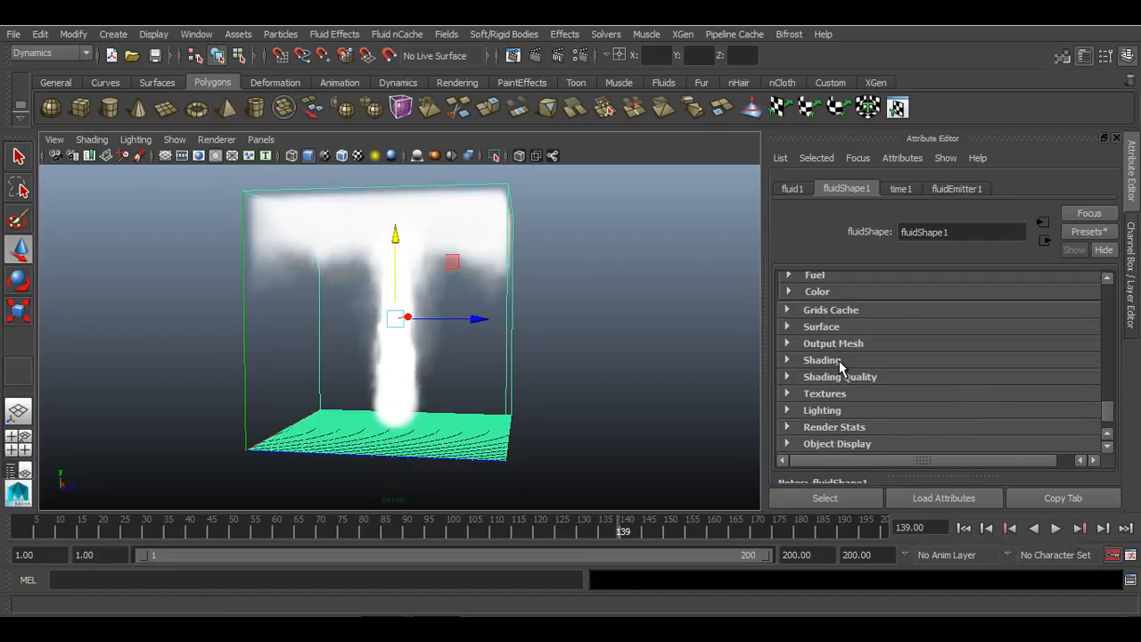
click(822, 360)
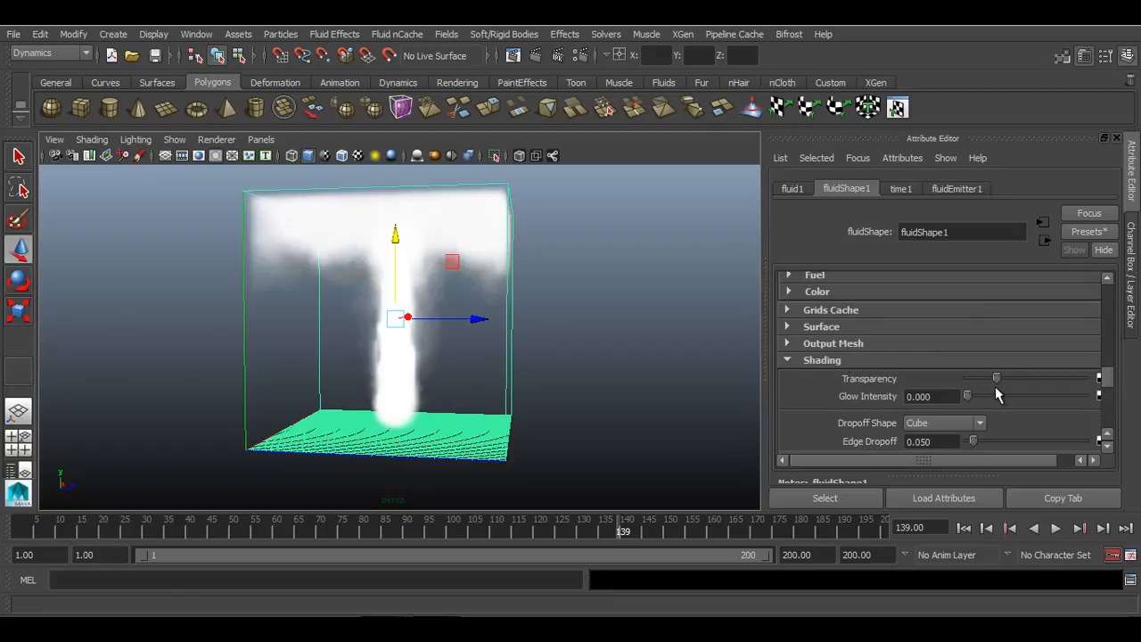
mouse_move(997, 379)
mouse_down()
mouse_move(1081, 379)
mouse_move(963, 378)
mouse_move(1012, 379)
mouse_up()
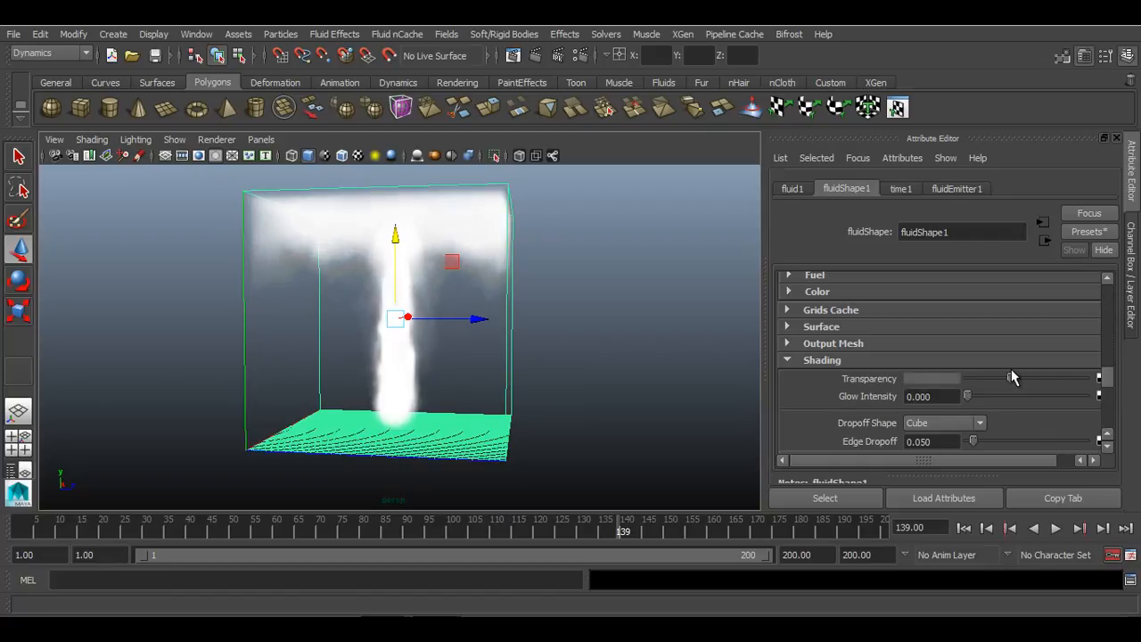
- Change the fluid's shading color to a fully saturated bright cyan
scroll(1012, 378, down, 3)
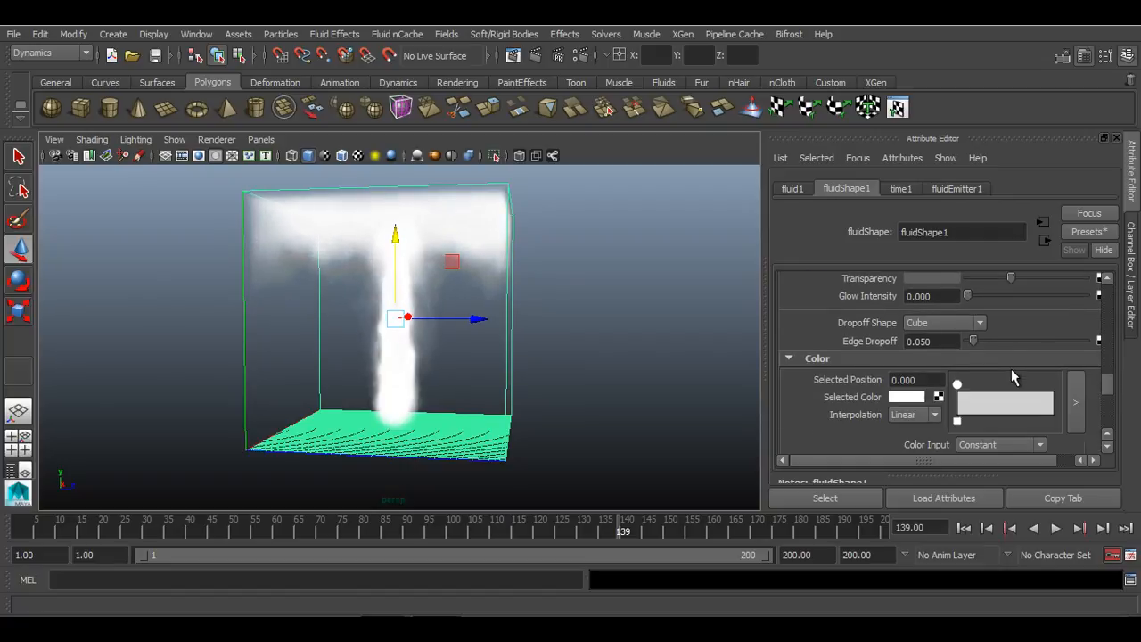
scroll(1013, 378, down, 2)
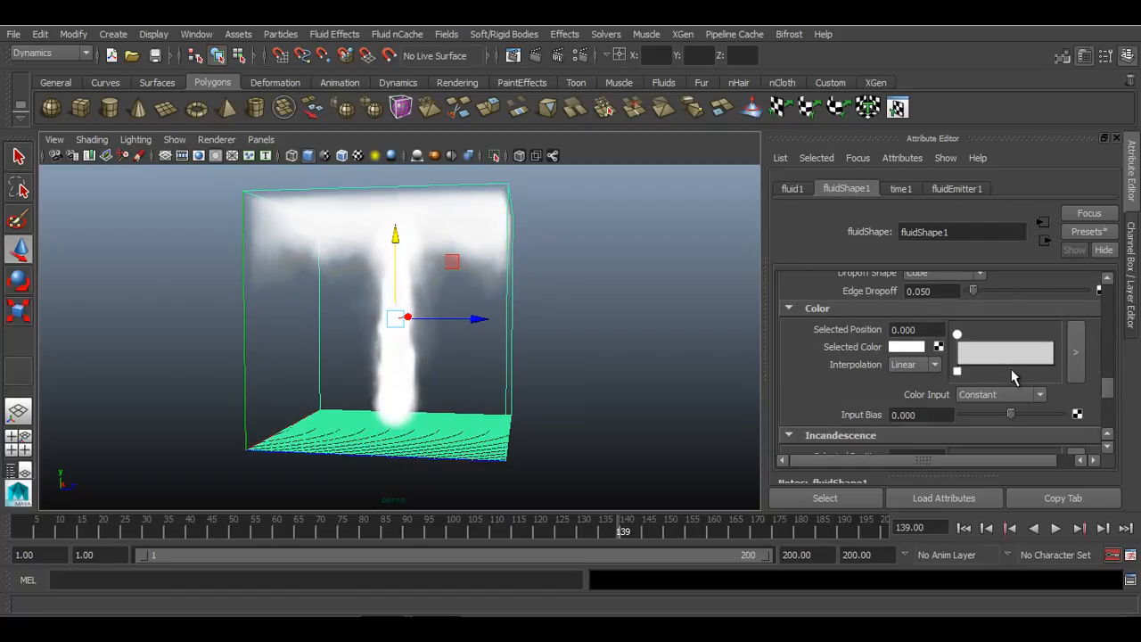
click(905, 348)
drag(379, 387, 357, 416)
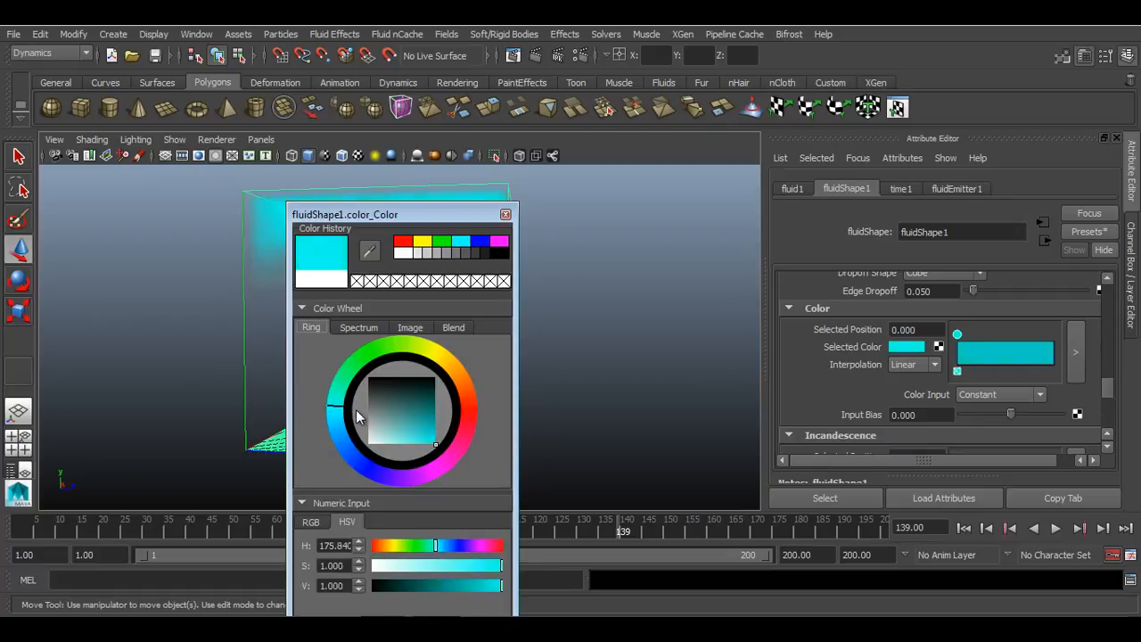
drag(427, 215, 590, 140)
click(571, 593)
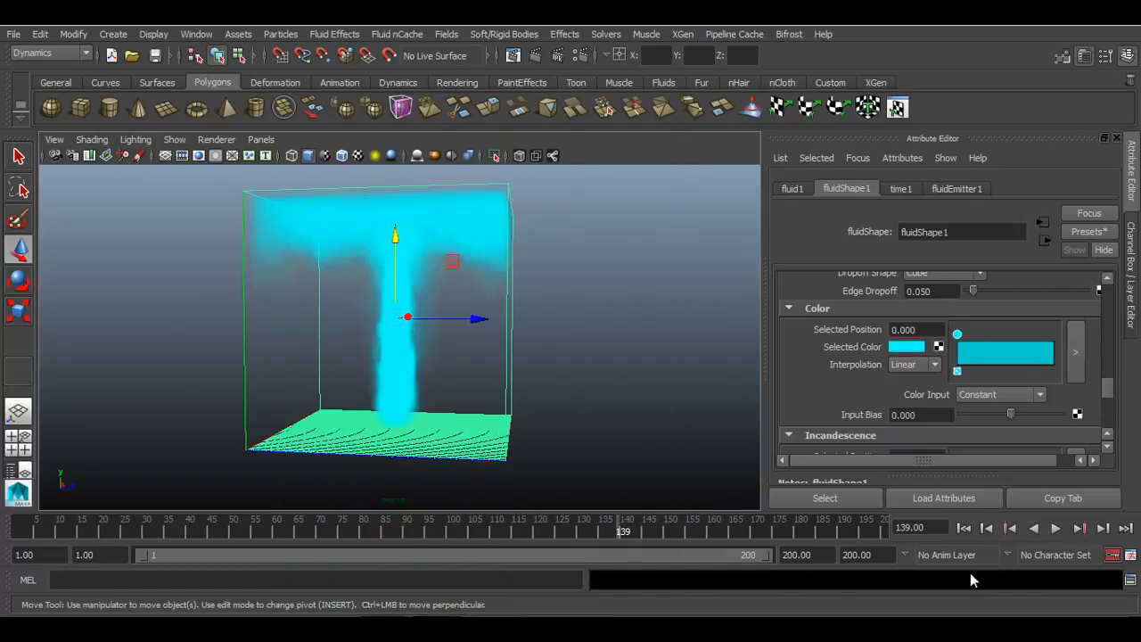
- Simulate the cyan fluid from the first frame and stop at about frame 78
click(964, 528)
click(1055, 529)
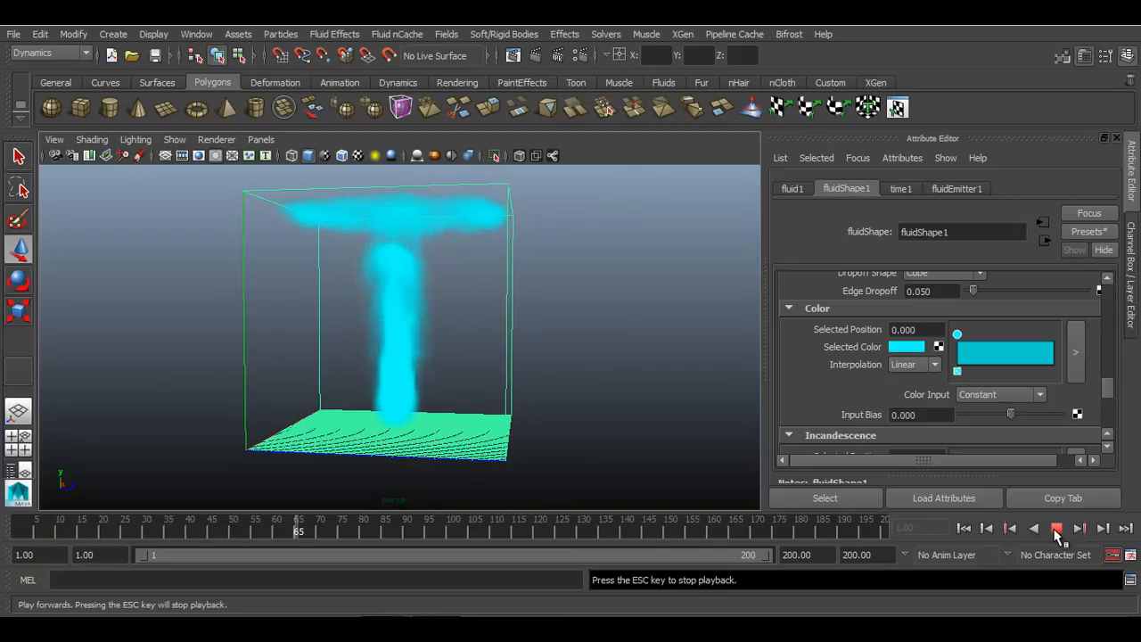
click(1057, 528)
- Open the enlarged opacity graph and move the curve's zero-value start point to position 0.6645
scroll(938, 379, down, 3)
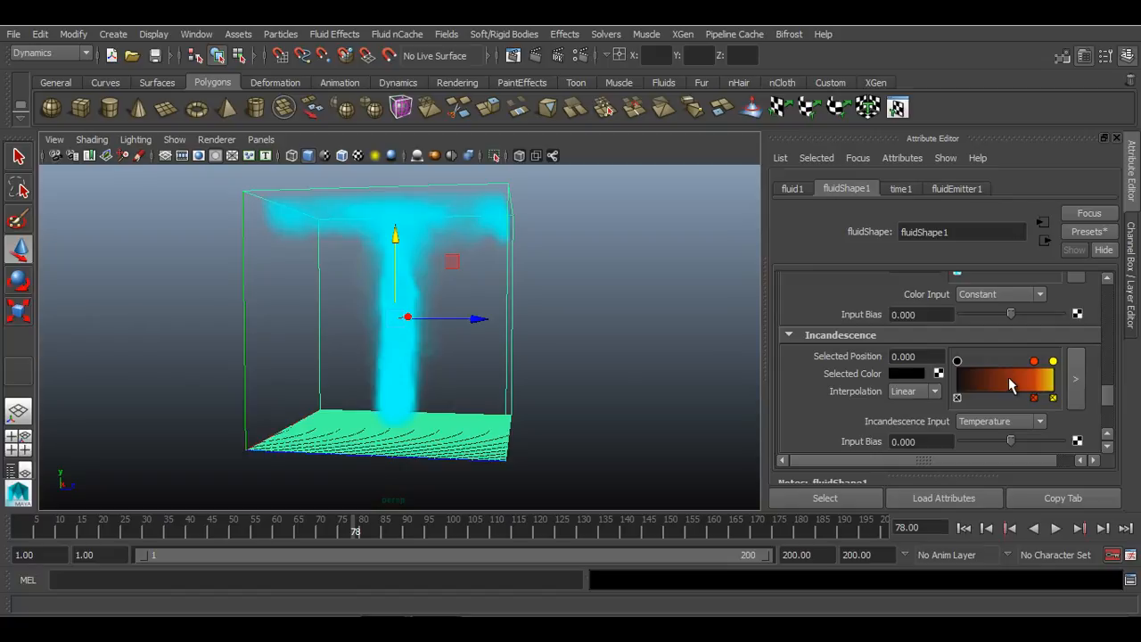
scroll(1009, 377, down, 6)
scroll(1008, 377, up, 3)
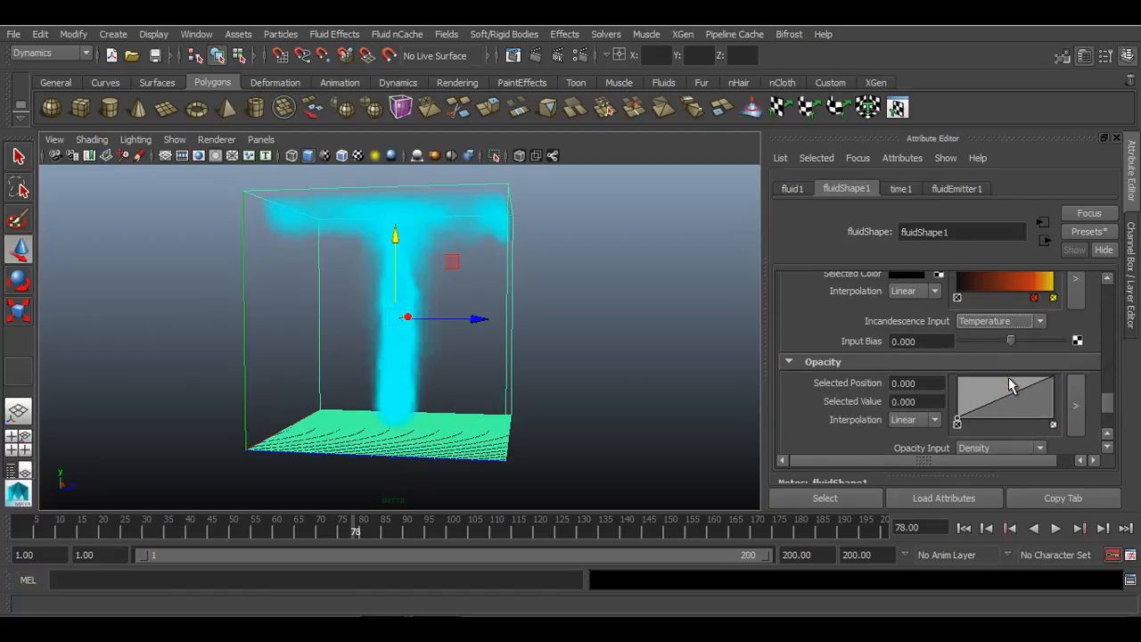
click(1079, 399)
drag(620, 235, 820, 239)
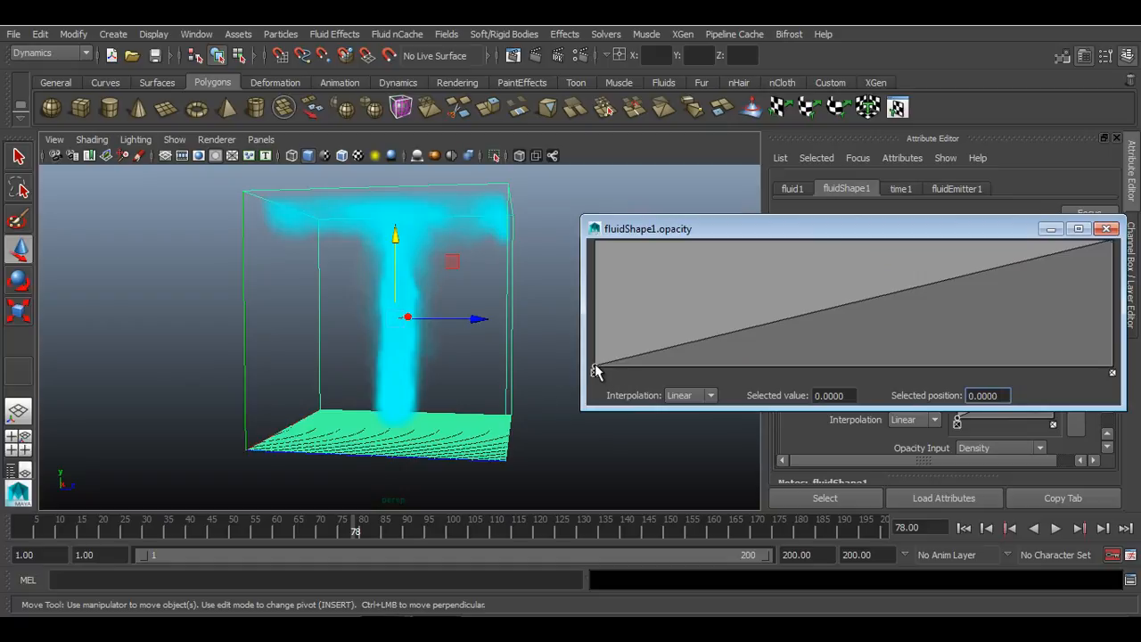
drag(597, 371, 942, 403)
- Simulate the fluid from the first frame with this opacity curve and stop at about frame 84
click(963, 528)
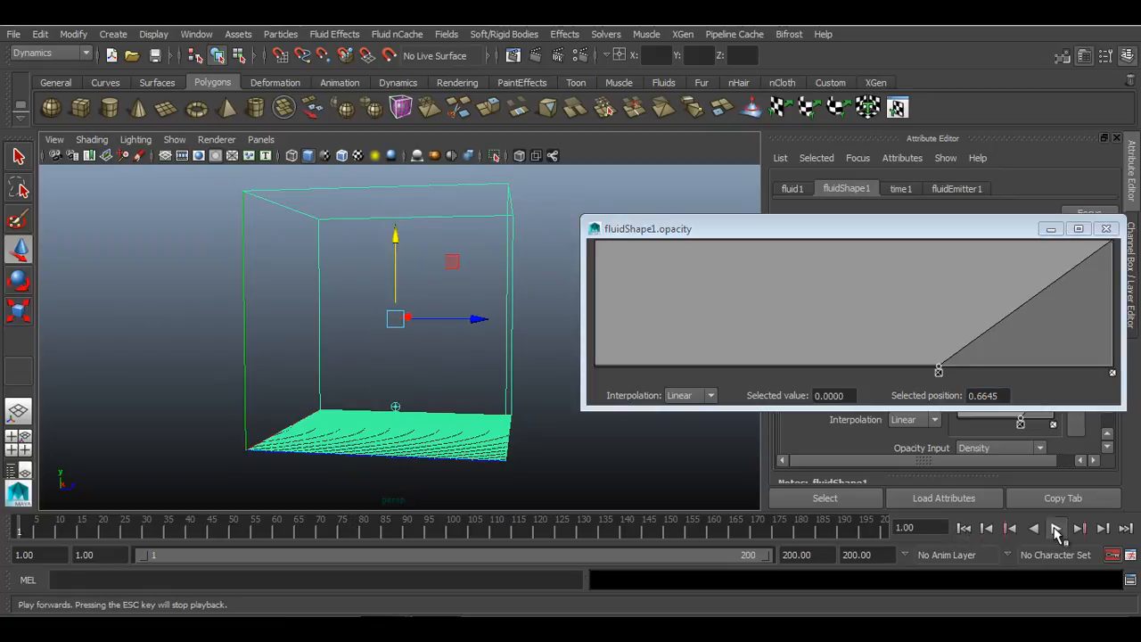
click(1056, 528)
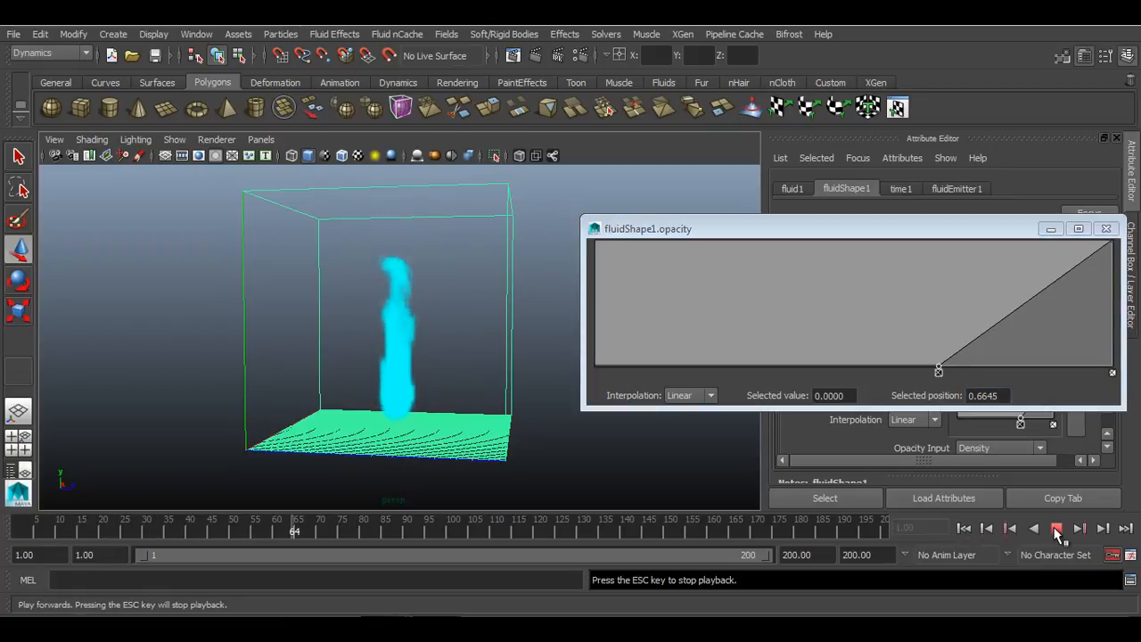
click(1056, 529)
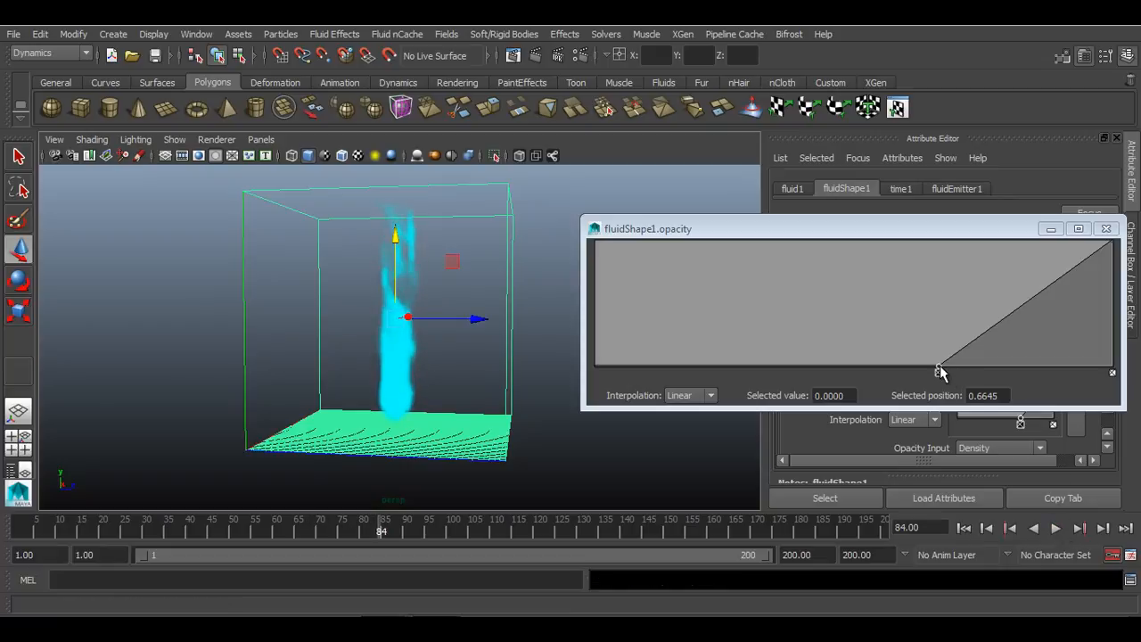
- Reshape the opacity curve into a broad hump: start point back at position 0, two high middle points added, end point value 0
drag(939, 370, 595, 369)
drag(671, 357, 658, 284)
drag(839, 264, 835, 255)
drag(1113, 248, 1132, 397)
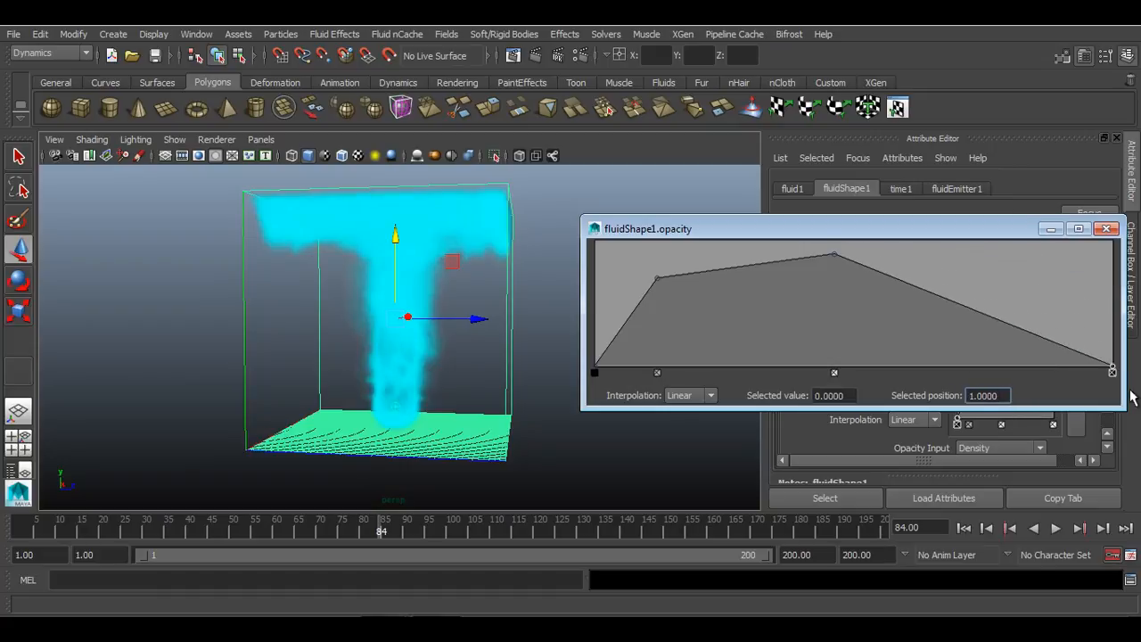
- Reshape the opacity curve with two more low points into a sharp early peak at position 0.1339, value 0.8543
drag(983, 313, 878, 347)
mouse_move(836, 258)
mouse_down()
mouse_move(803, 348)
mouse_move(756, 354)
mouse_up()
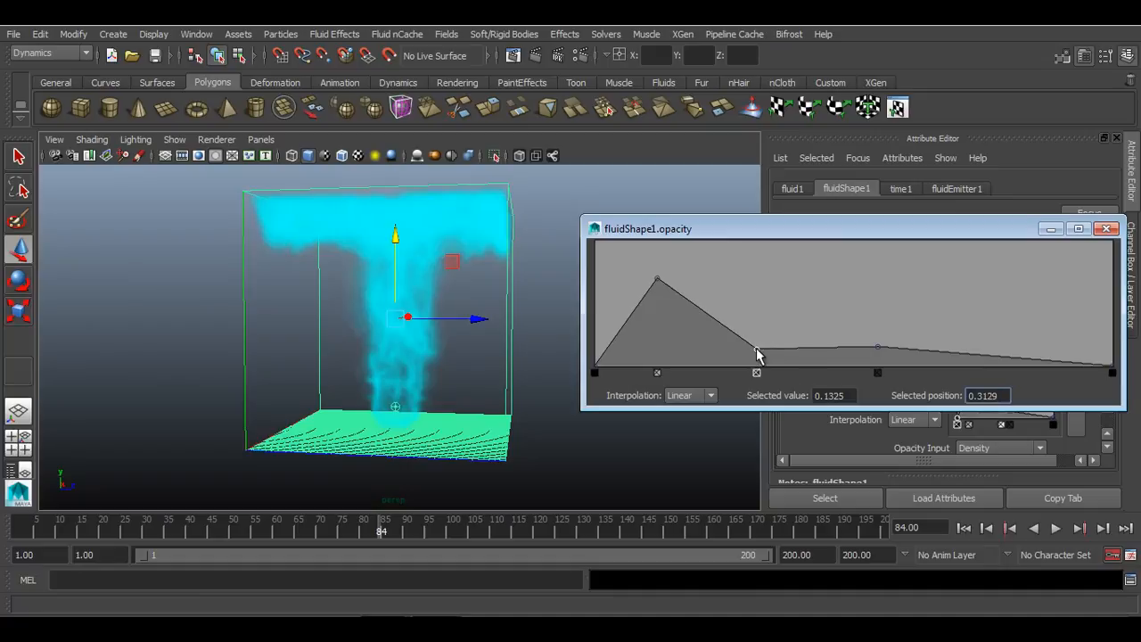
drag(657, 282, 665, 260)
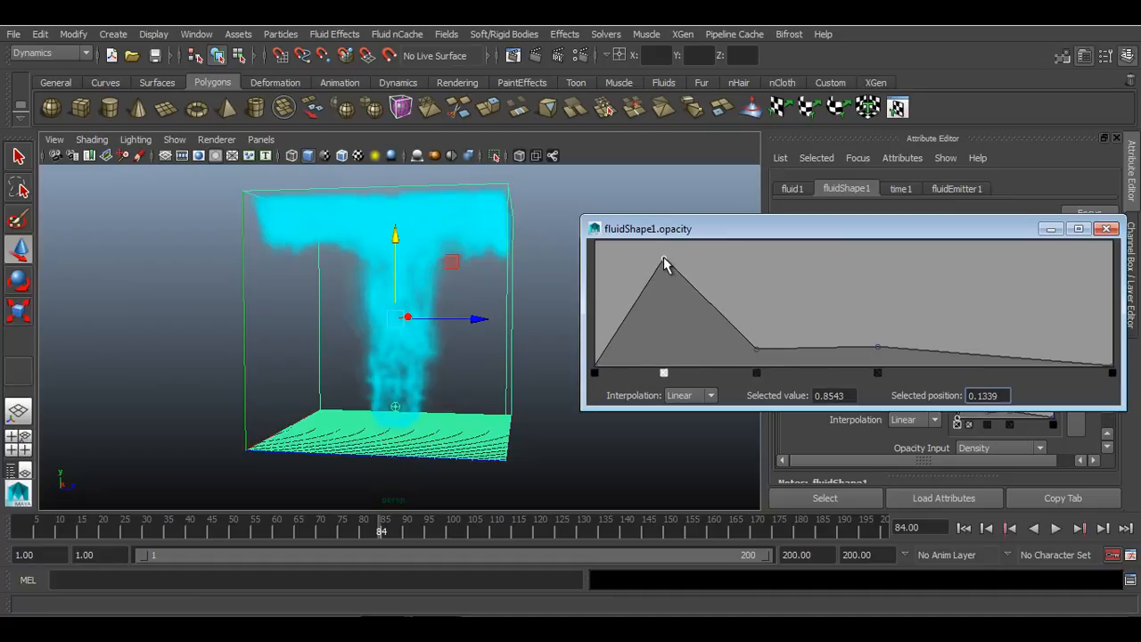
drag(758, 352, 736, 364)
drag(704, 318, 679, 346)
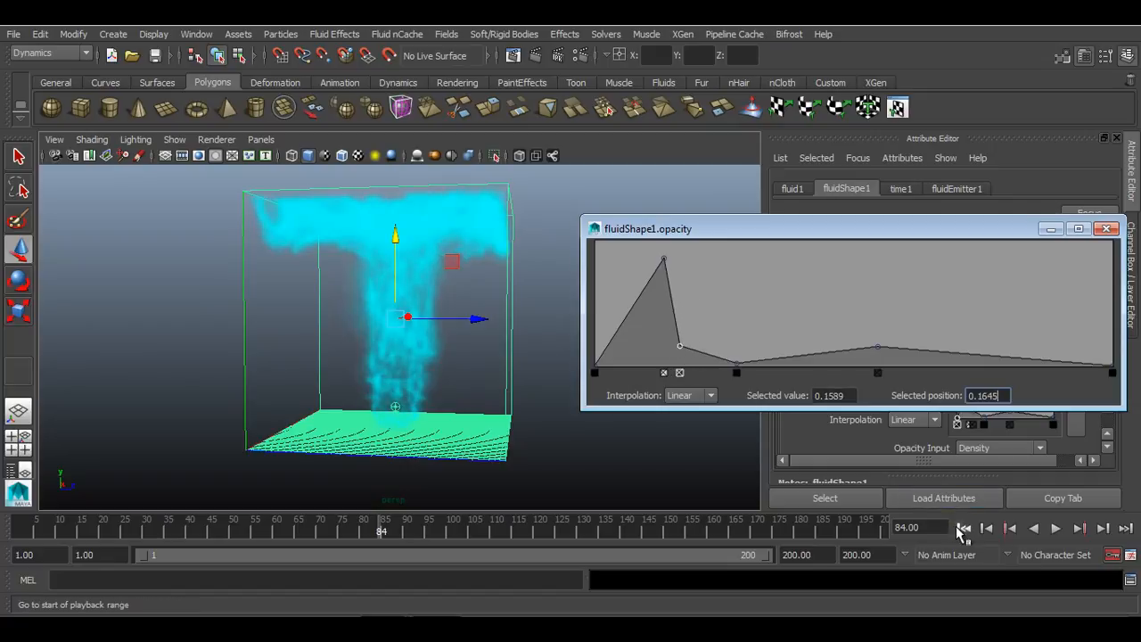
- Simulate the fluid from the first frame with the peaked opacity curve and stop at about frame 66
click(963, 528)
click(1057, 529)
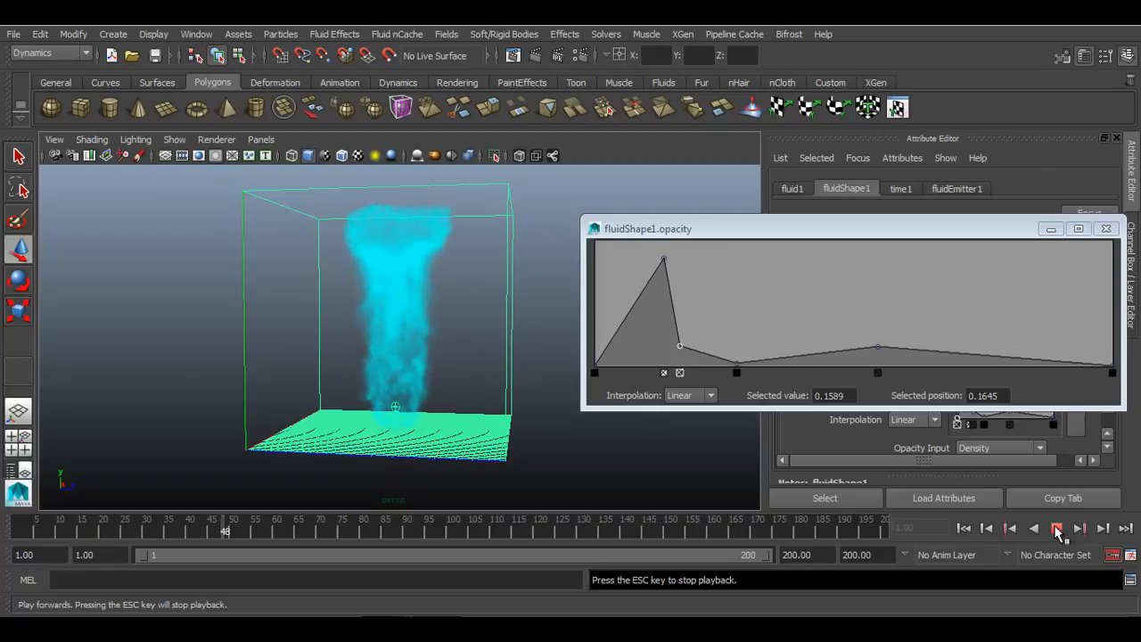
click(1058, 529)
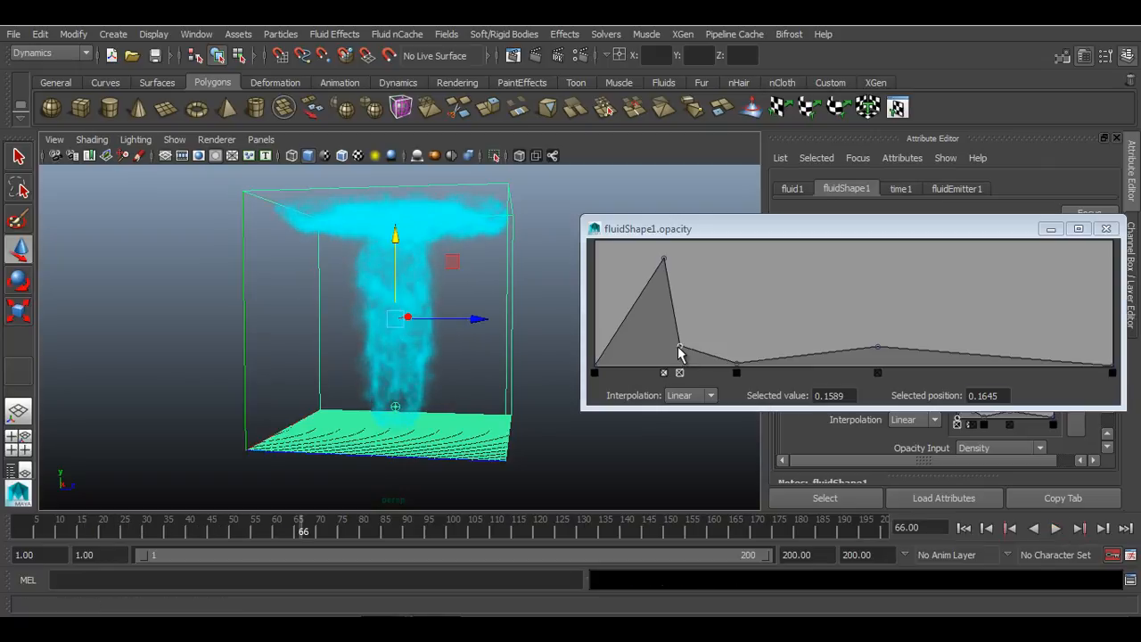
- Raise the opacity curve's low points to a high plateau, with the last middle point at 0.6032, value 0.7483, and the end point at 1
drag(680, 353, 724, 284)
drag(774, 332, 815, 266)
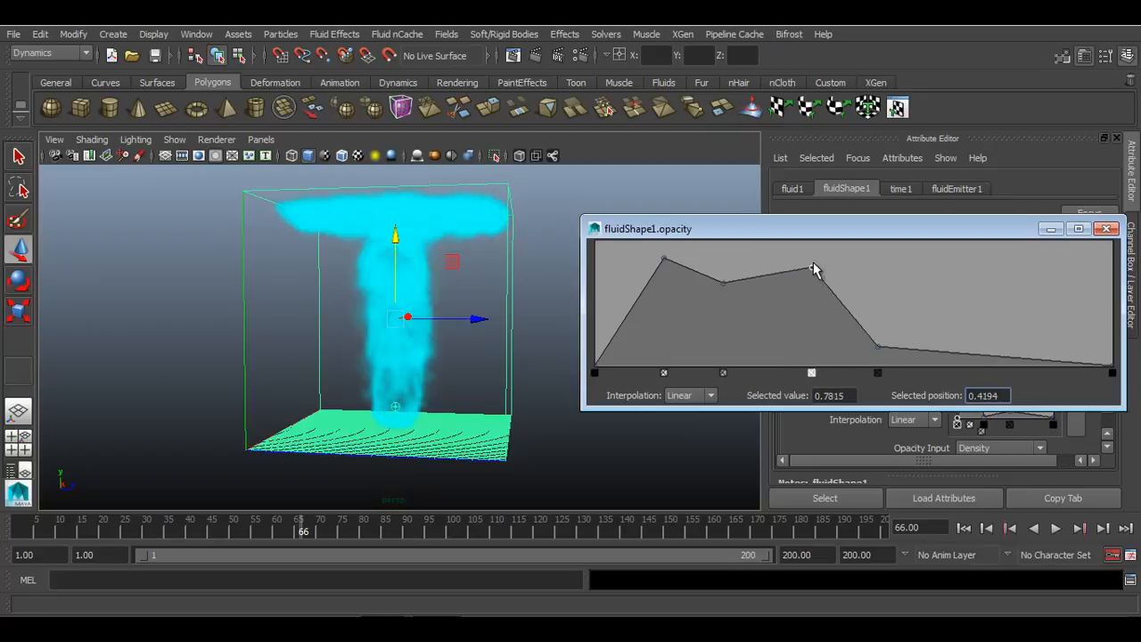
drag(724, 285, 727, 259)
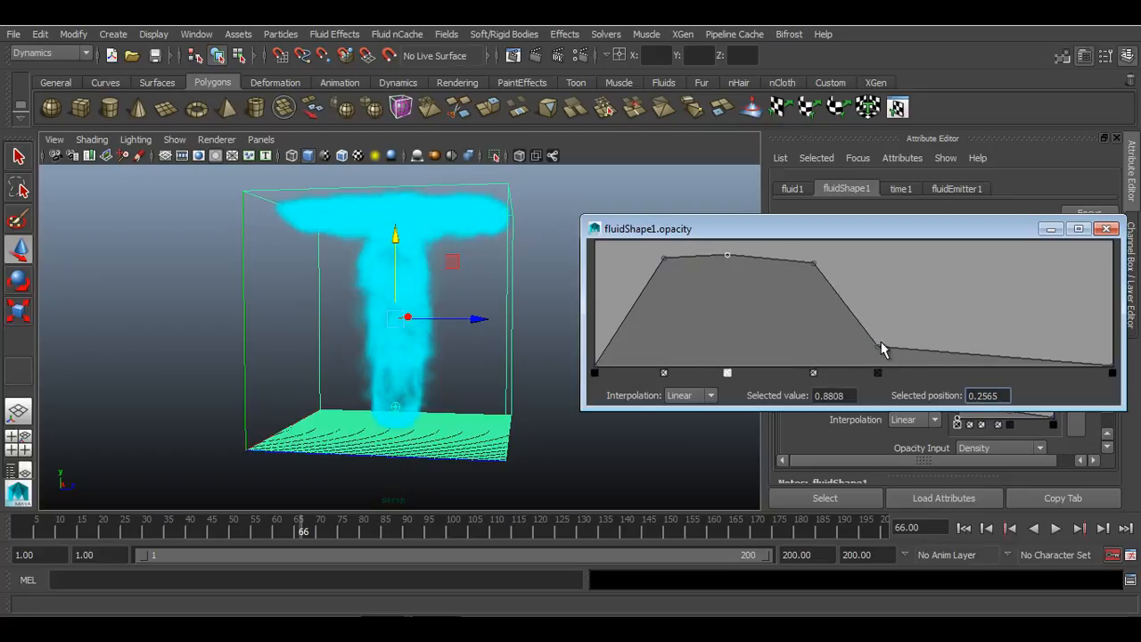
drag(1112, 369, 1114, 234)
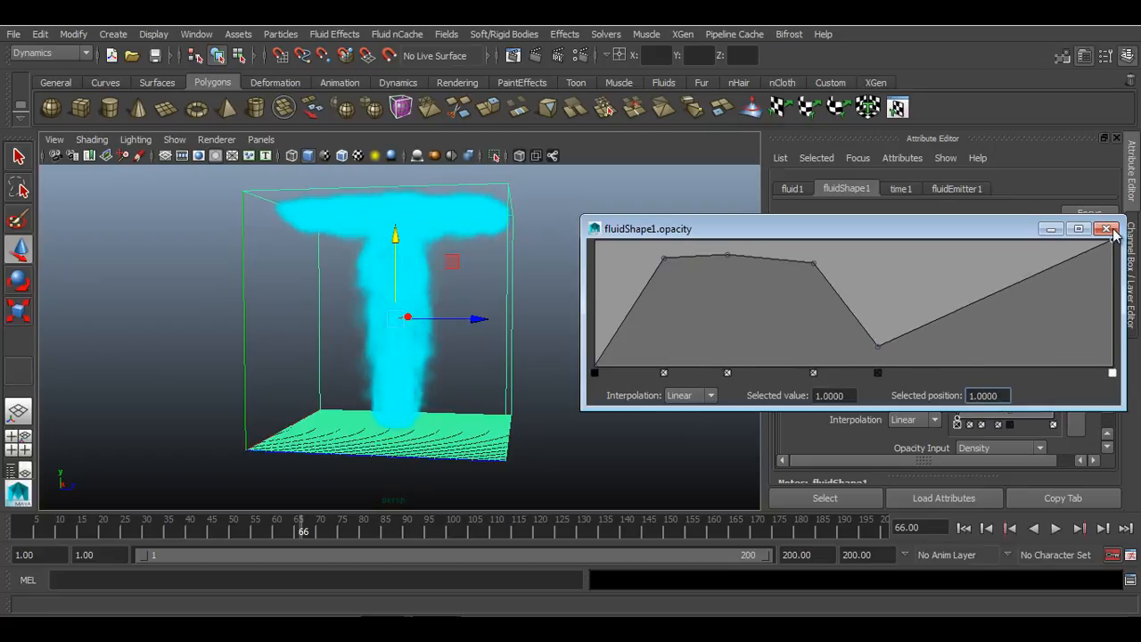
drag(879, 347, 906, 270)
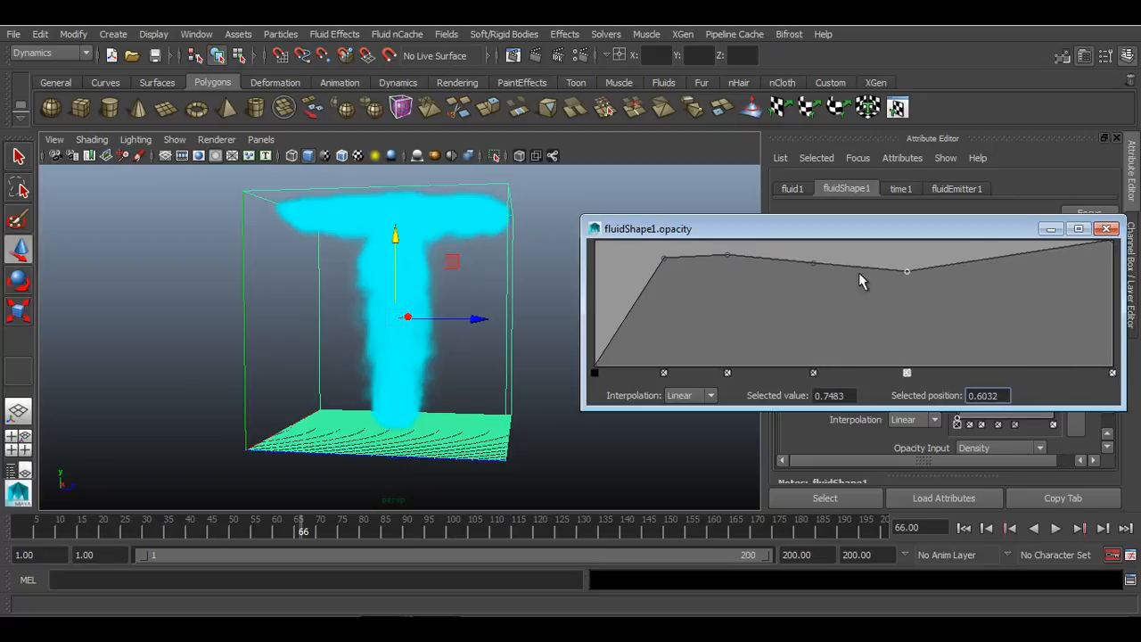
- Lower the first three middle points into a gradually rising opacity curve, the third at position 0.4419, value 0.5960, and close the graph
drag(660, 264, 651, 327)
drag(727, 257, 736, 316)
drag(824, 265, 823, 292)
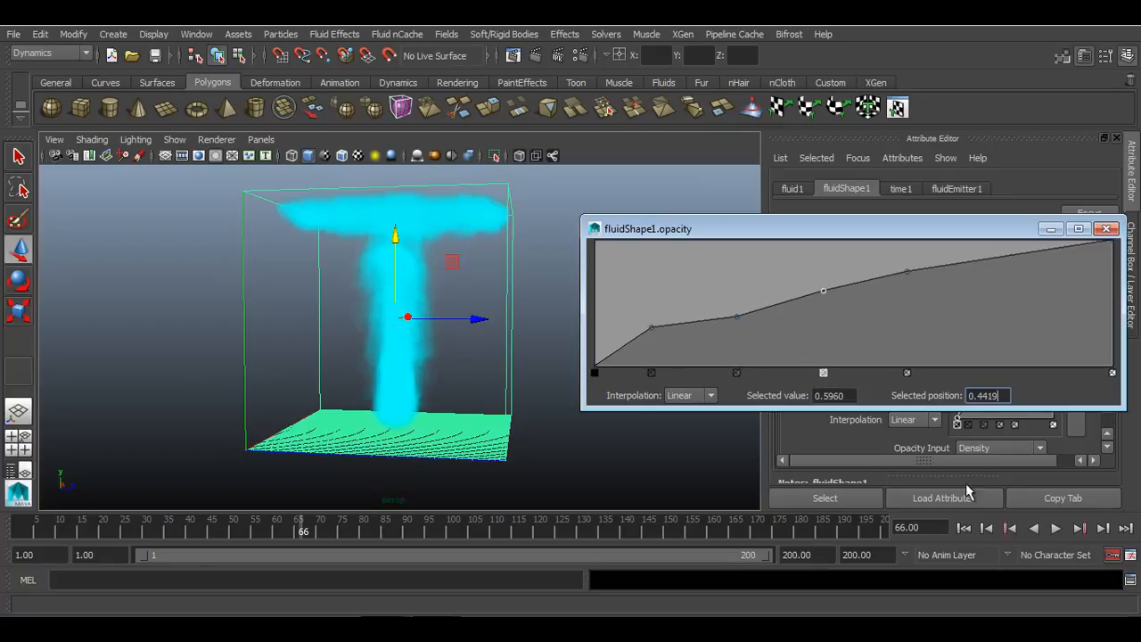
click(1106, 229)
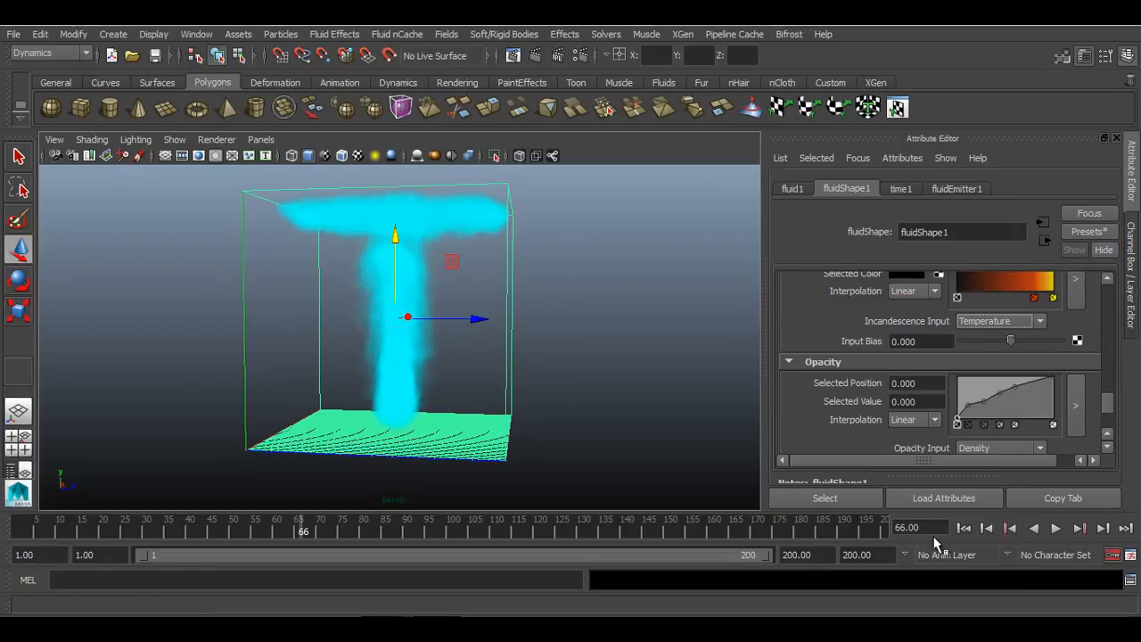
- Simulate the fluid from the first frame with the rising opacity curve and stop at about frame 78
click(964, 528)
click(1056, 528)
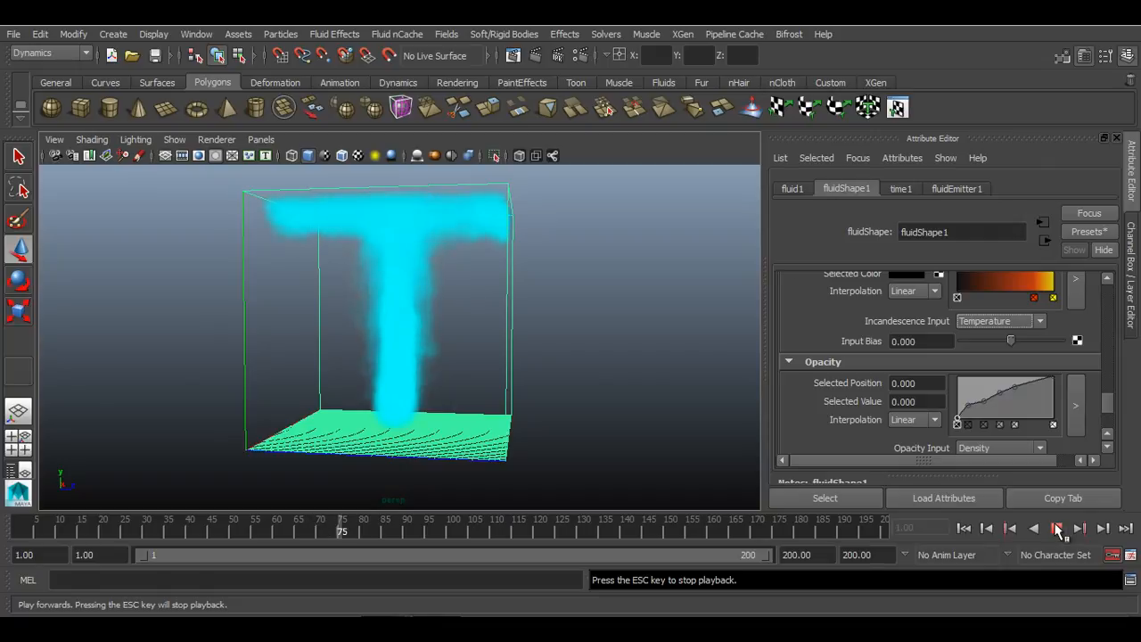
click(1057, 528)
- Expand the fluid's Shading Quality and Lighting settings and enable Self Shadow
scroll(1025, 367, down, 5)
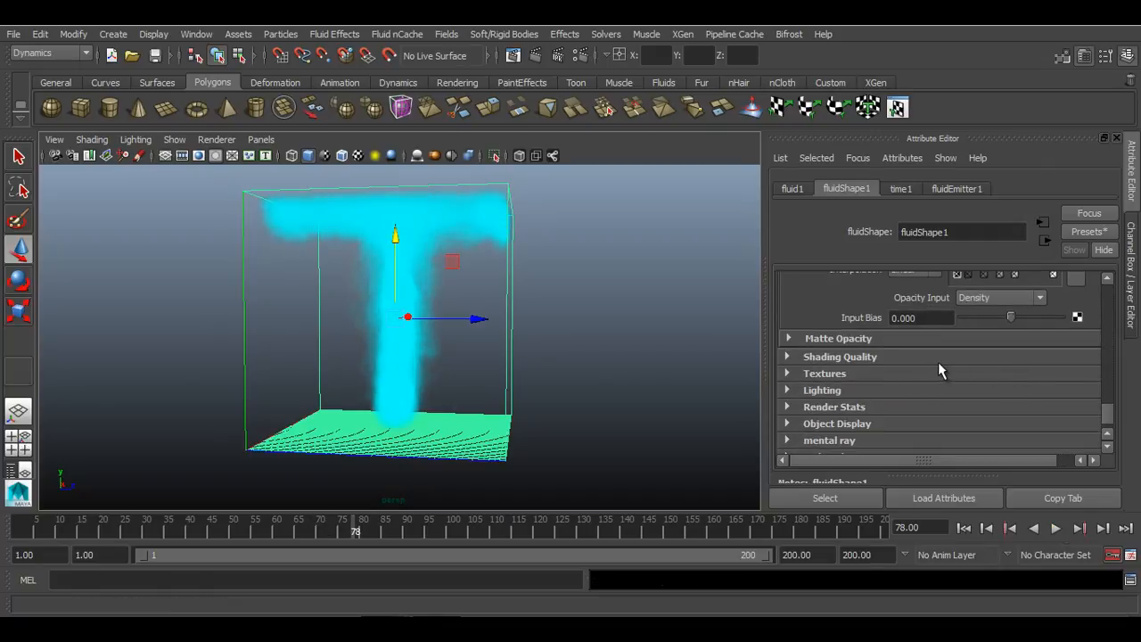
click(939, 362)
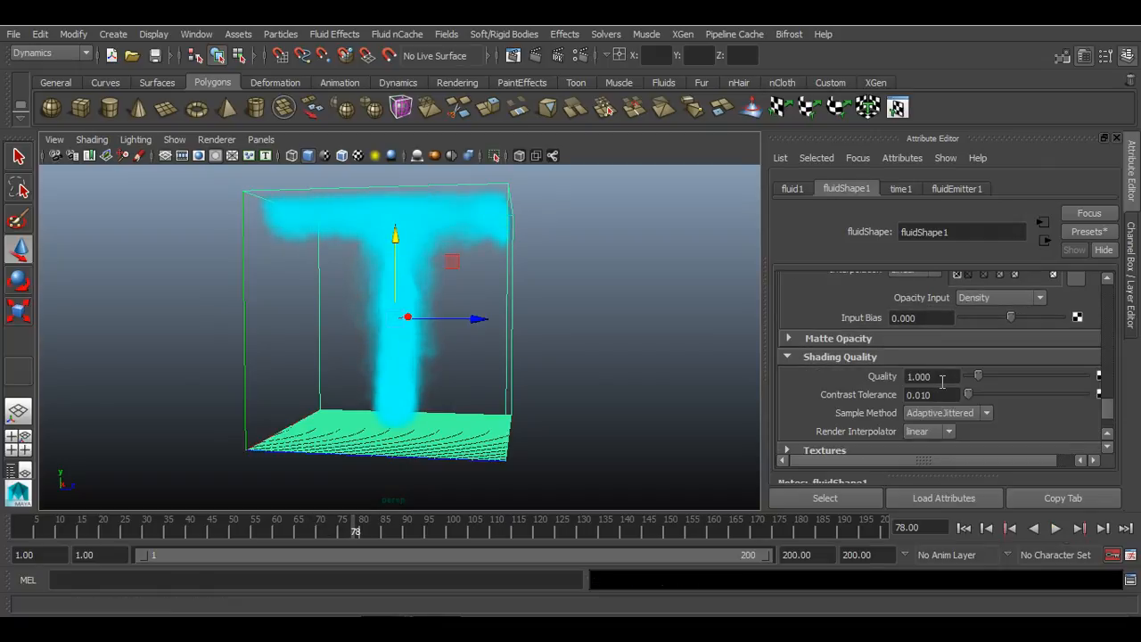
scroll(943, 382, down, 2)
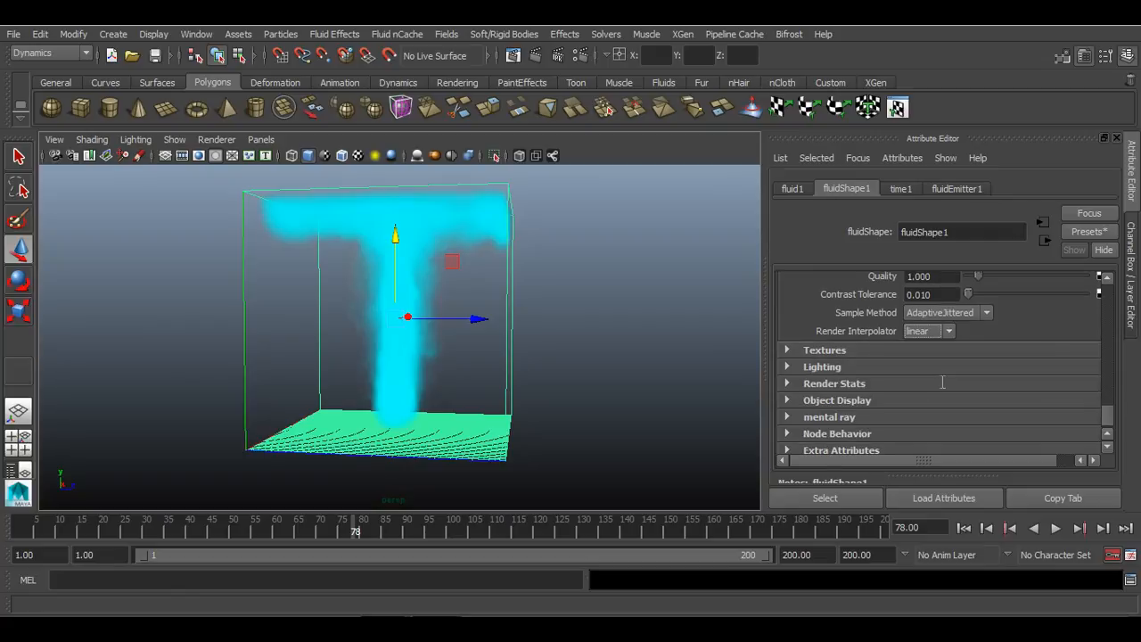
click(893, 366)
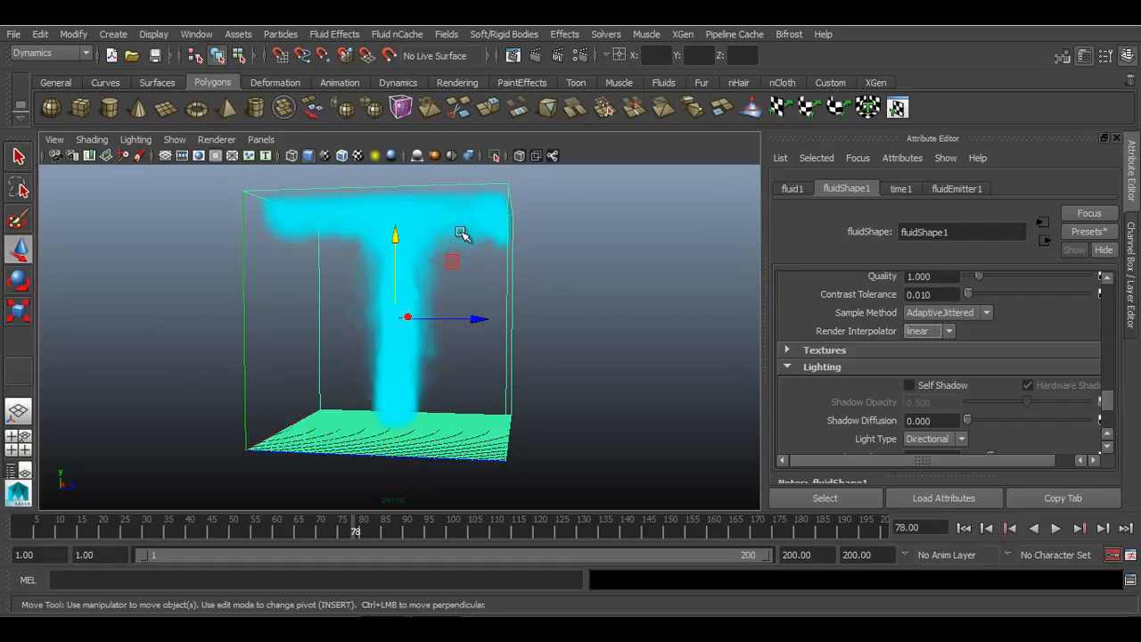
click(927, 389)
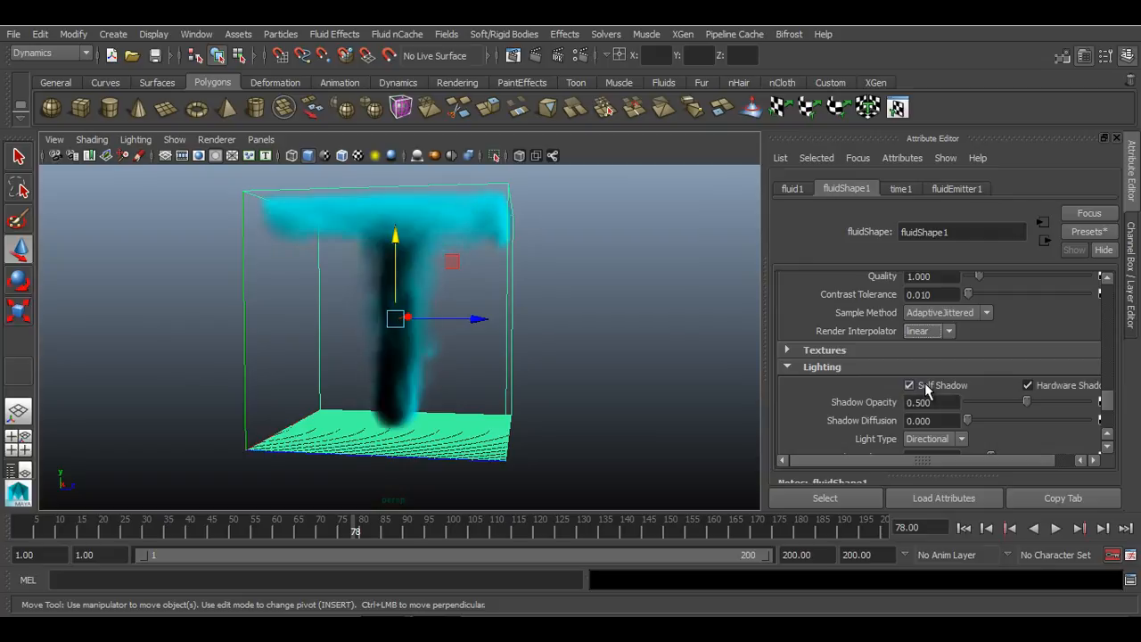
- Simulate the self-shadowed fluid from the first frame and stop at about frame 72
click(964, 528)
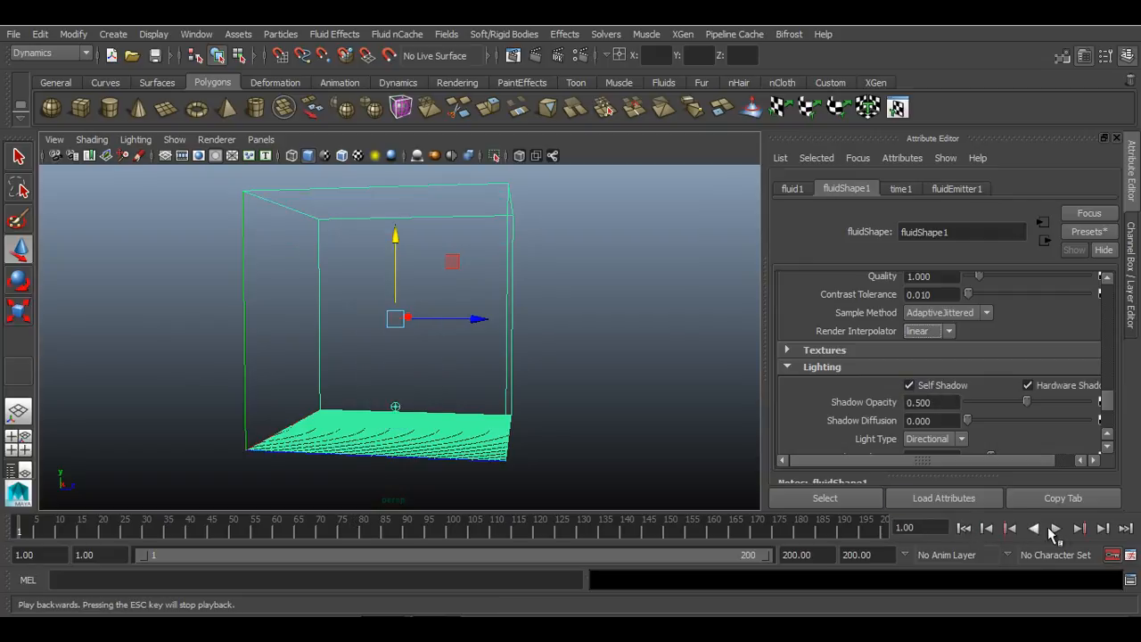
click(1056, 528)
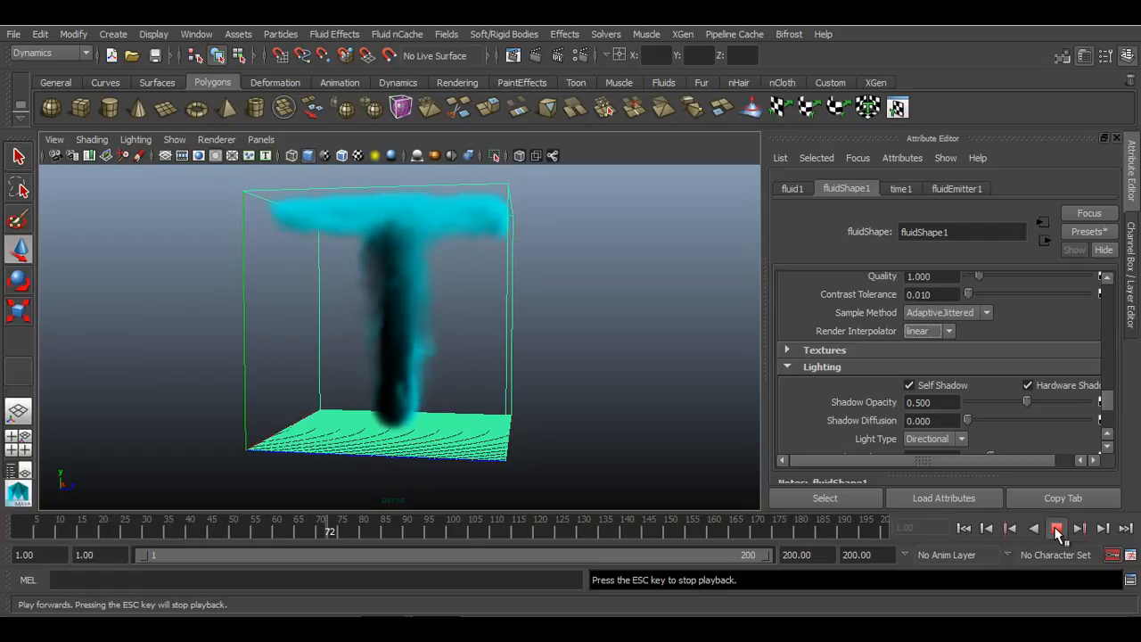
click(1058, 529)
- Set the fluid's Directional Light direction to 0.1, -0.5, 1.1 in the lighting settings
scroll(914, 375, down, 2)
scroll(914, 375, down, 2)
scroll(914, 375, down, 4)
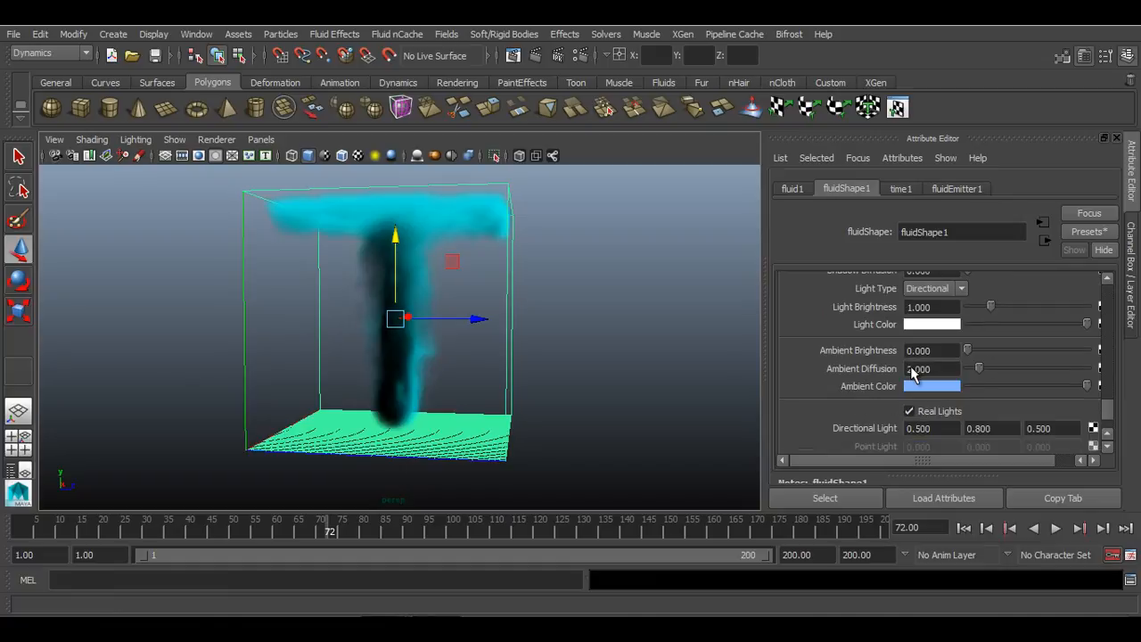
click(938, 378)
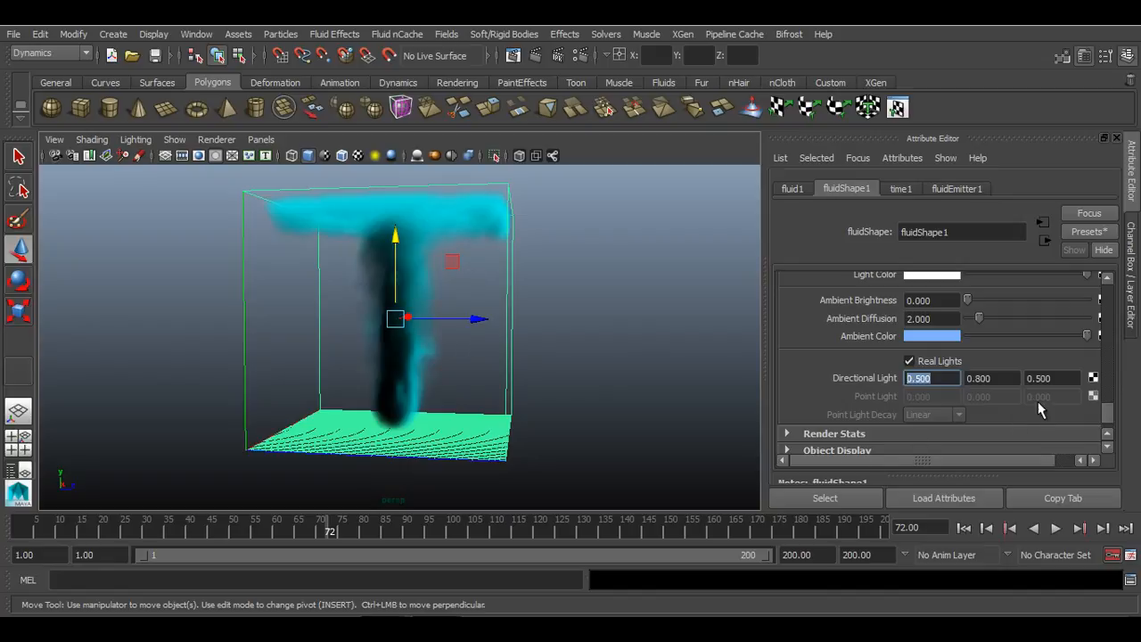
click(996, 378)
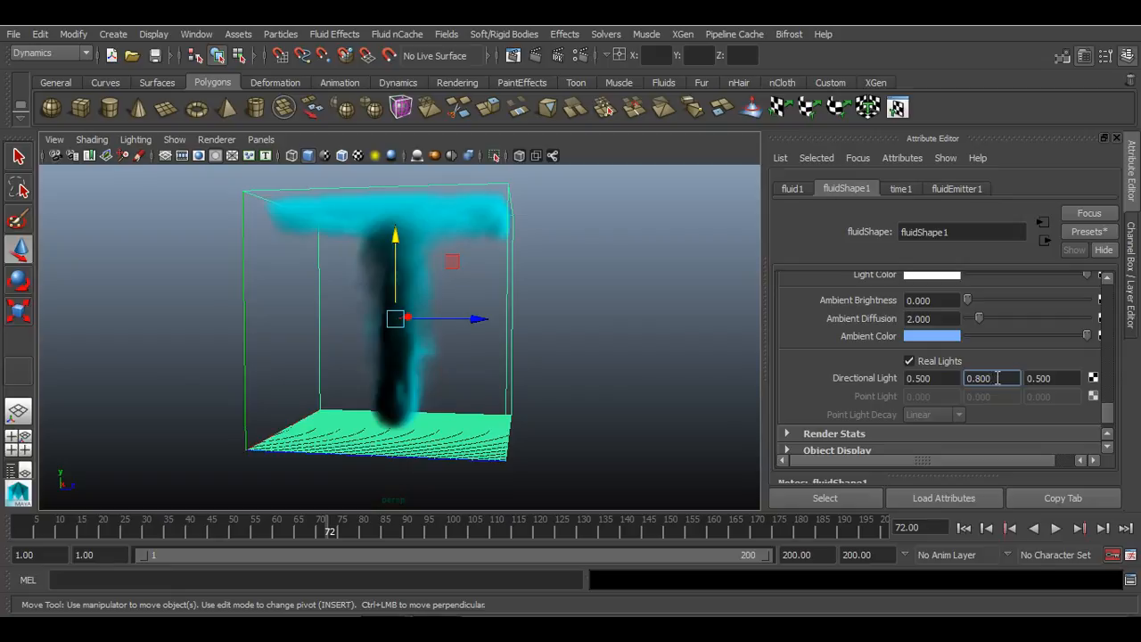
ctrl+drag(999, 378, 939, 381)
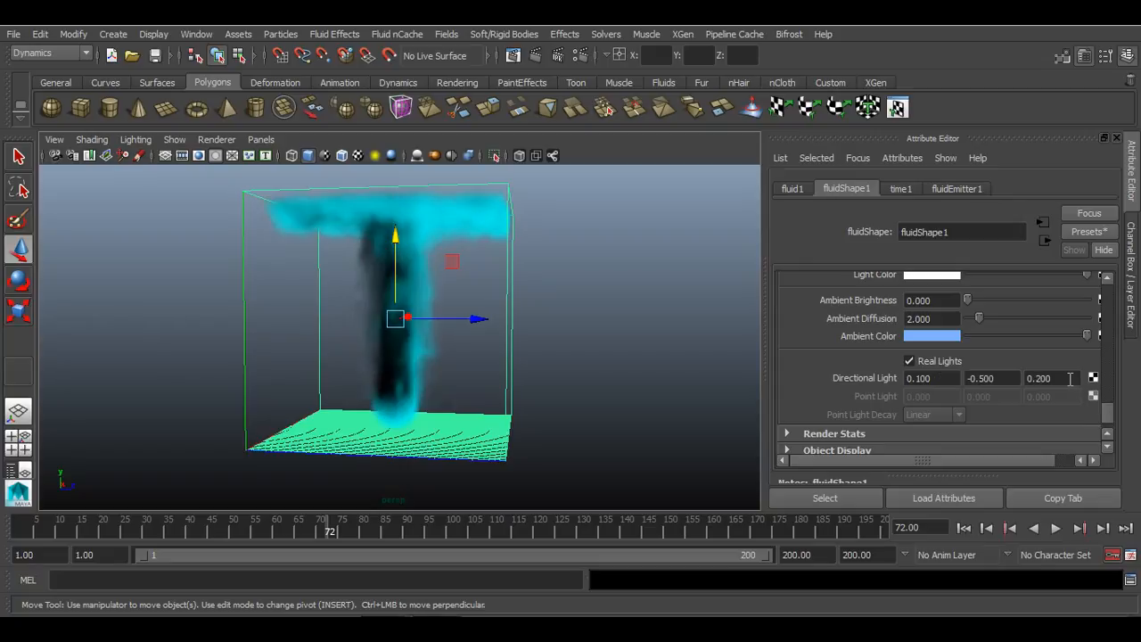
ctrl+drag(1073, 378, 1077, 385)
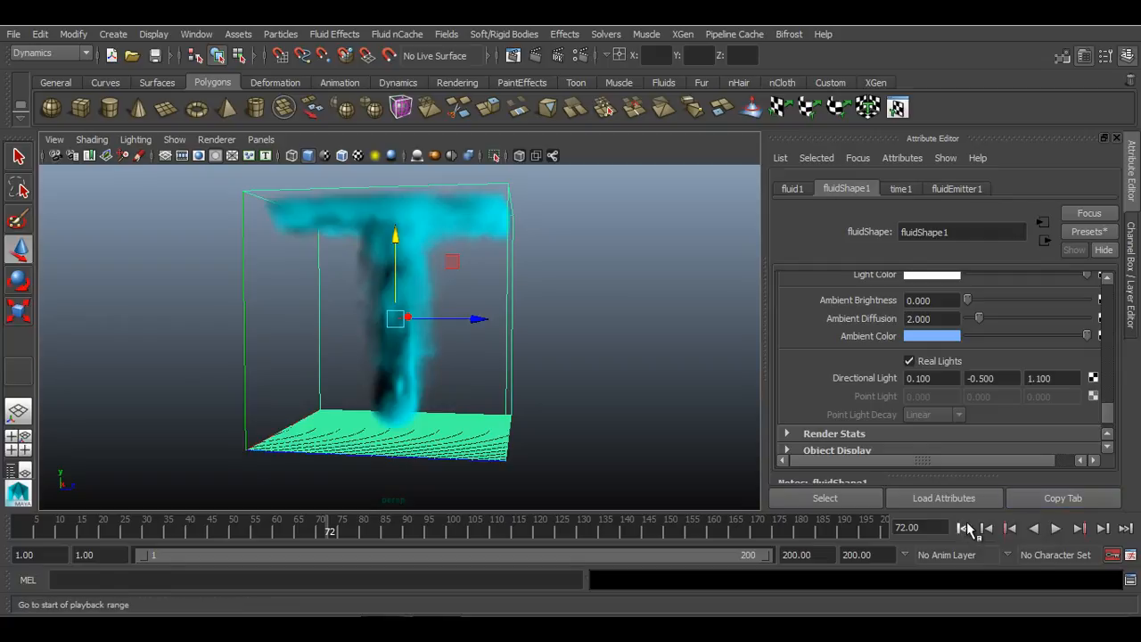
- Change the fluid's shading color to a dark desaturated grey with saturation 0.127 and value 0.228
scroll(954, 368, up, 15)
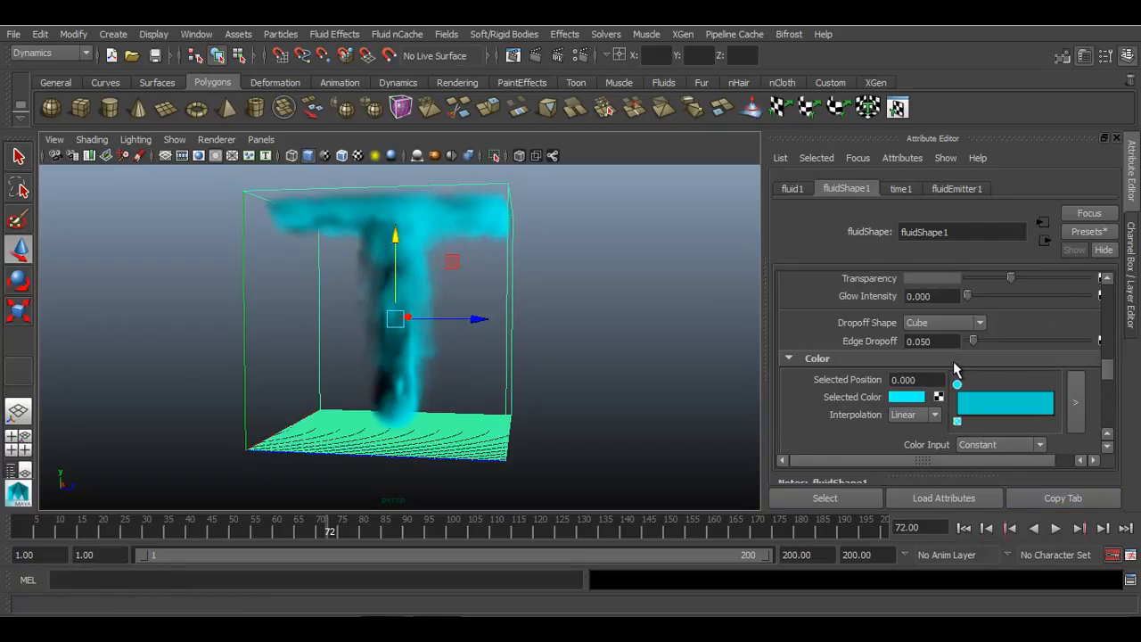
click(919, 402)
drag(544, 365, 547, 339)
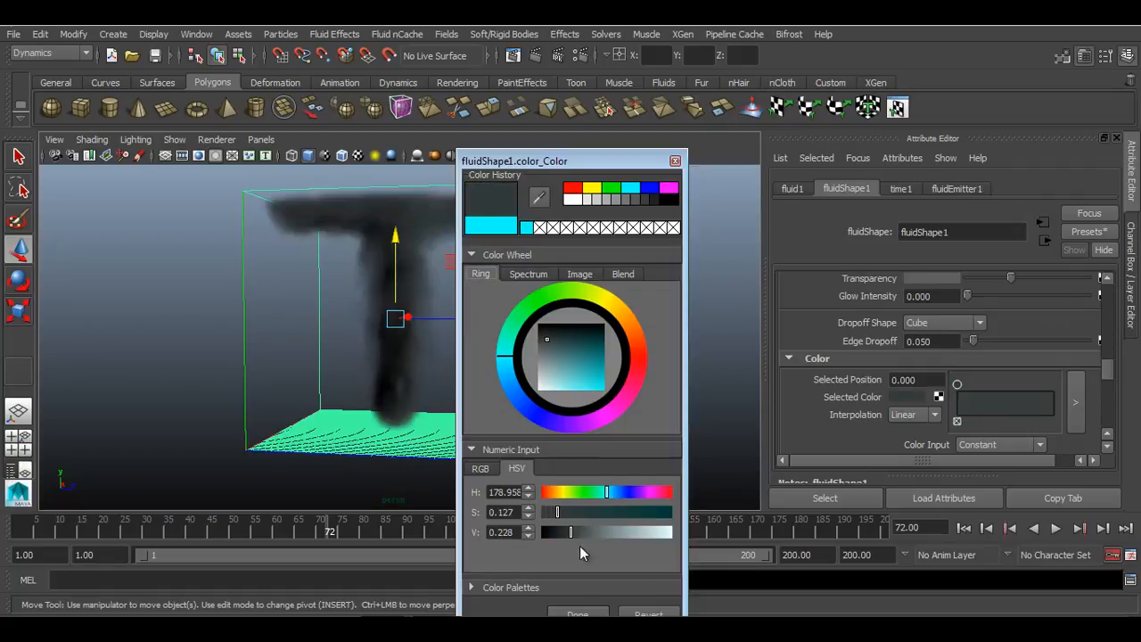
click(578, 613)
- Simulate the dark smoke from the first frame, stop at about frame 115 and inspect it in the viewport
click(964, 528)
click(1057, 529)
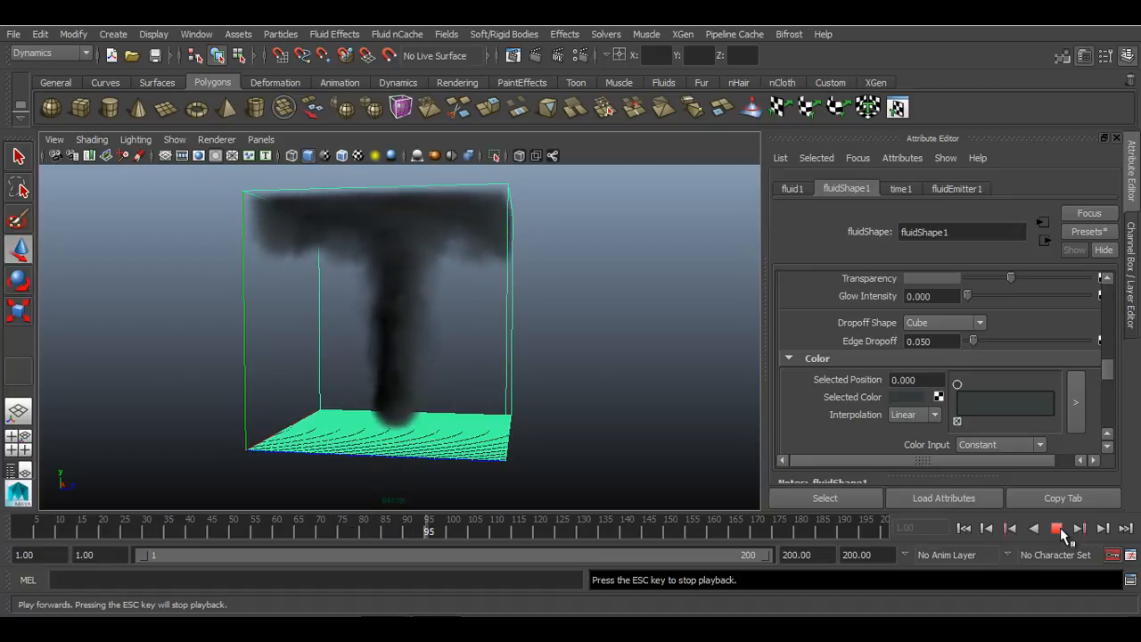
click(1058, 529)
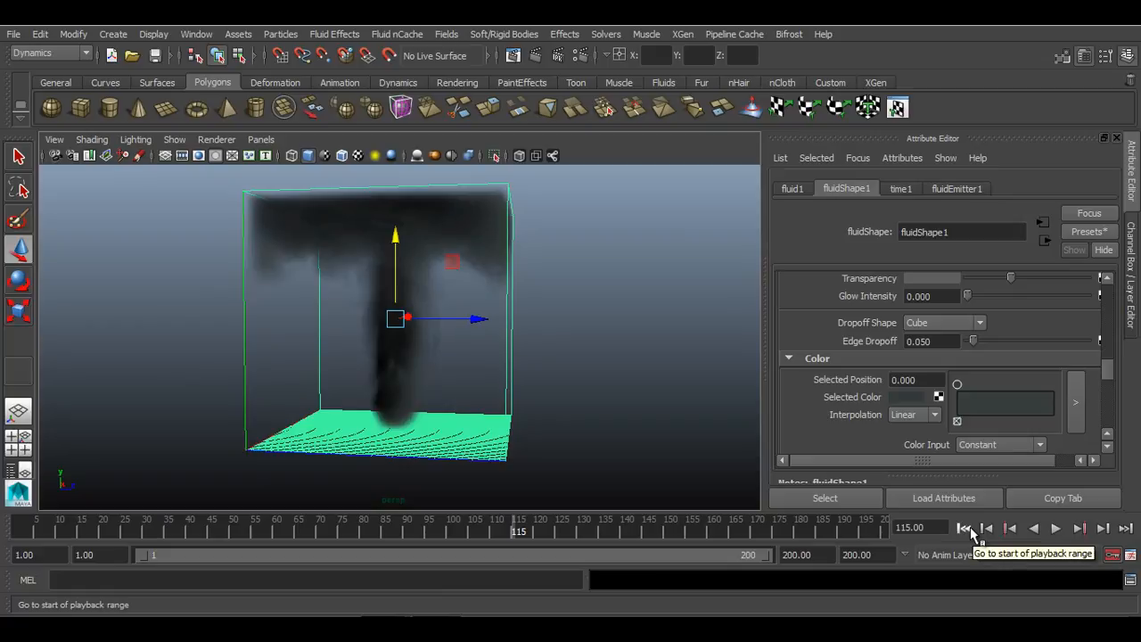
alt+drag(610, 400, 618, 402)
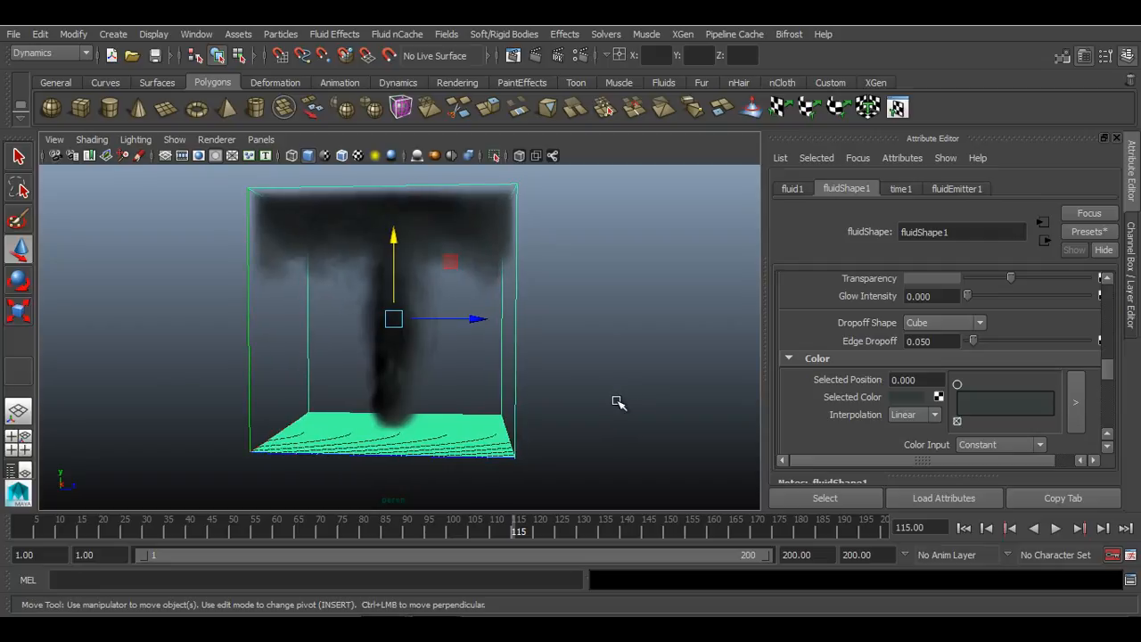